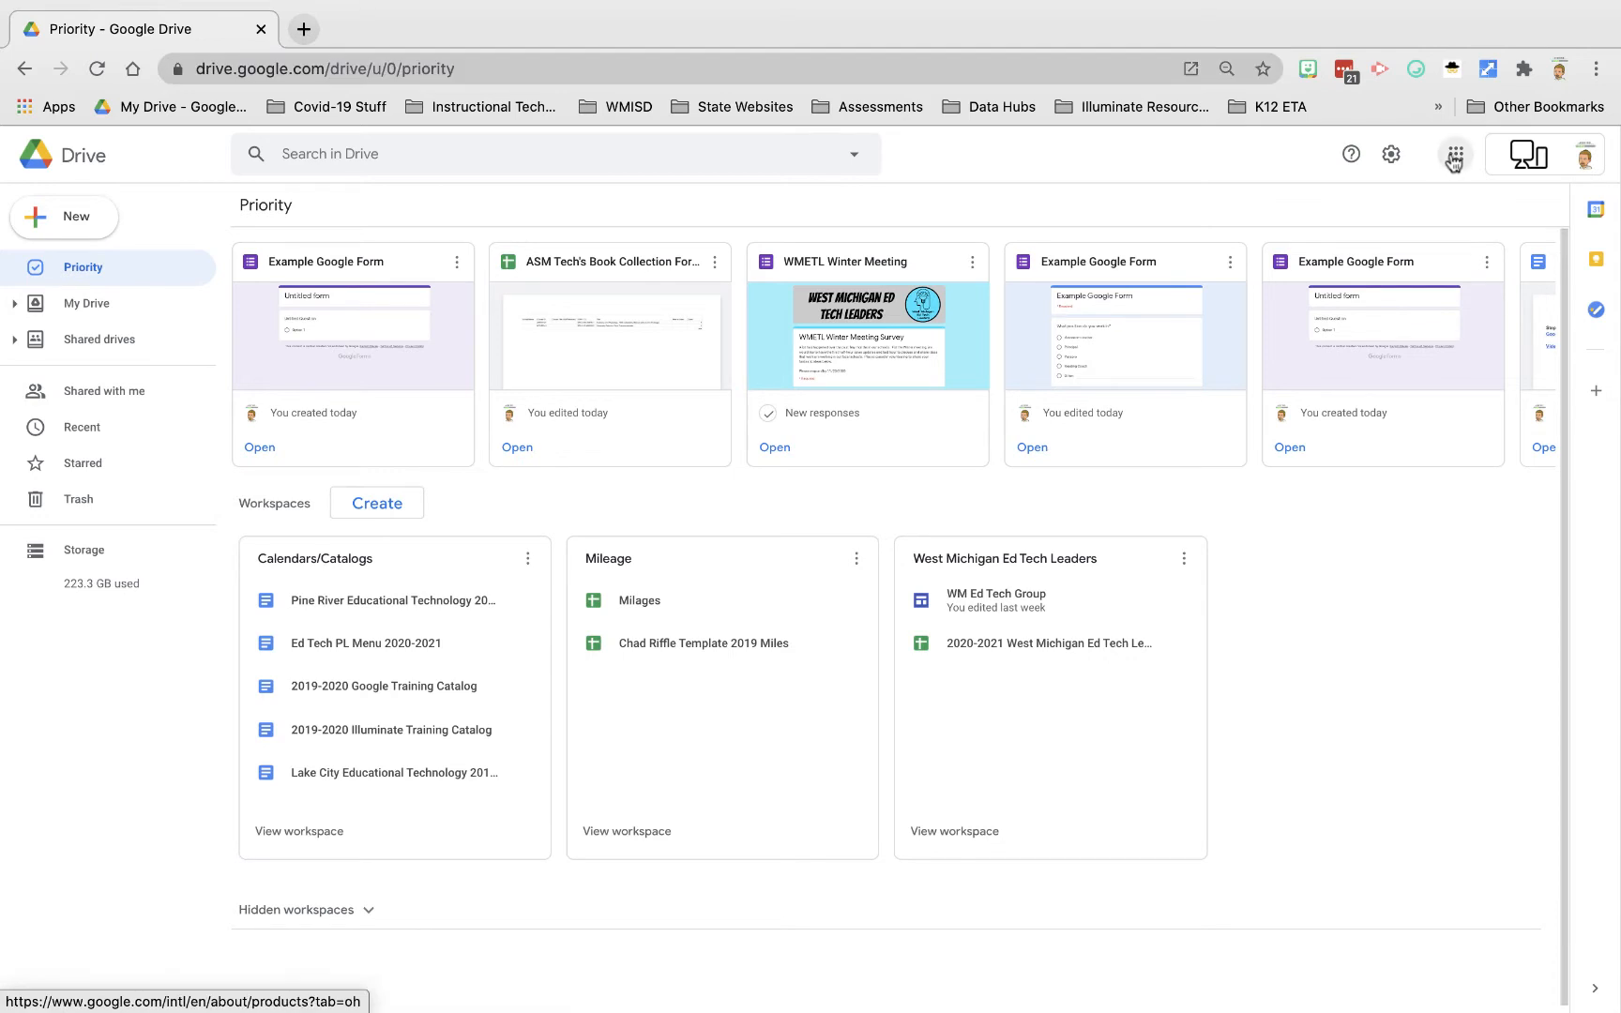
Step: From Google Drive, create a new blank Google Form in Instructional Tech > YouTube Videos
{"action": "left_click", "coordinate": [1451, 160]}
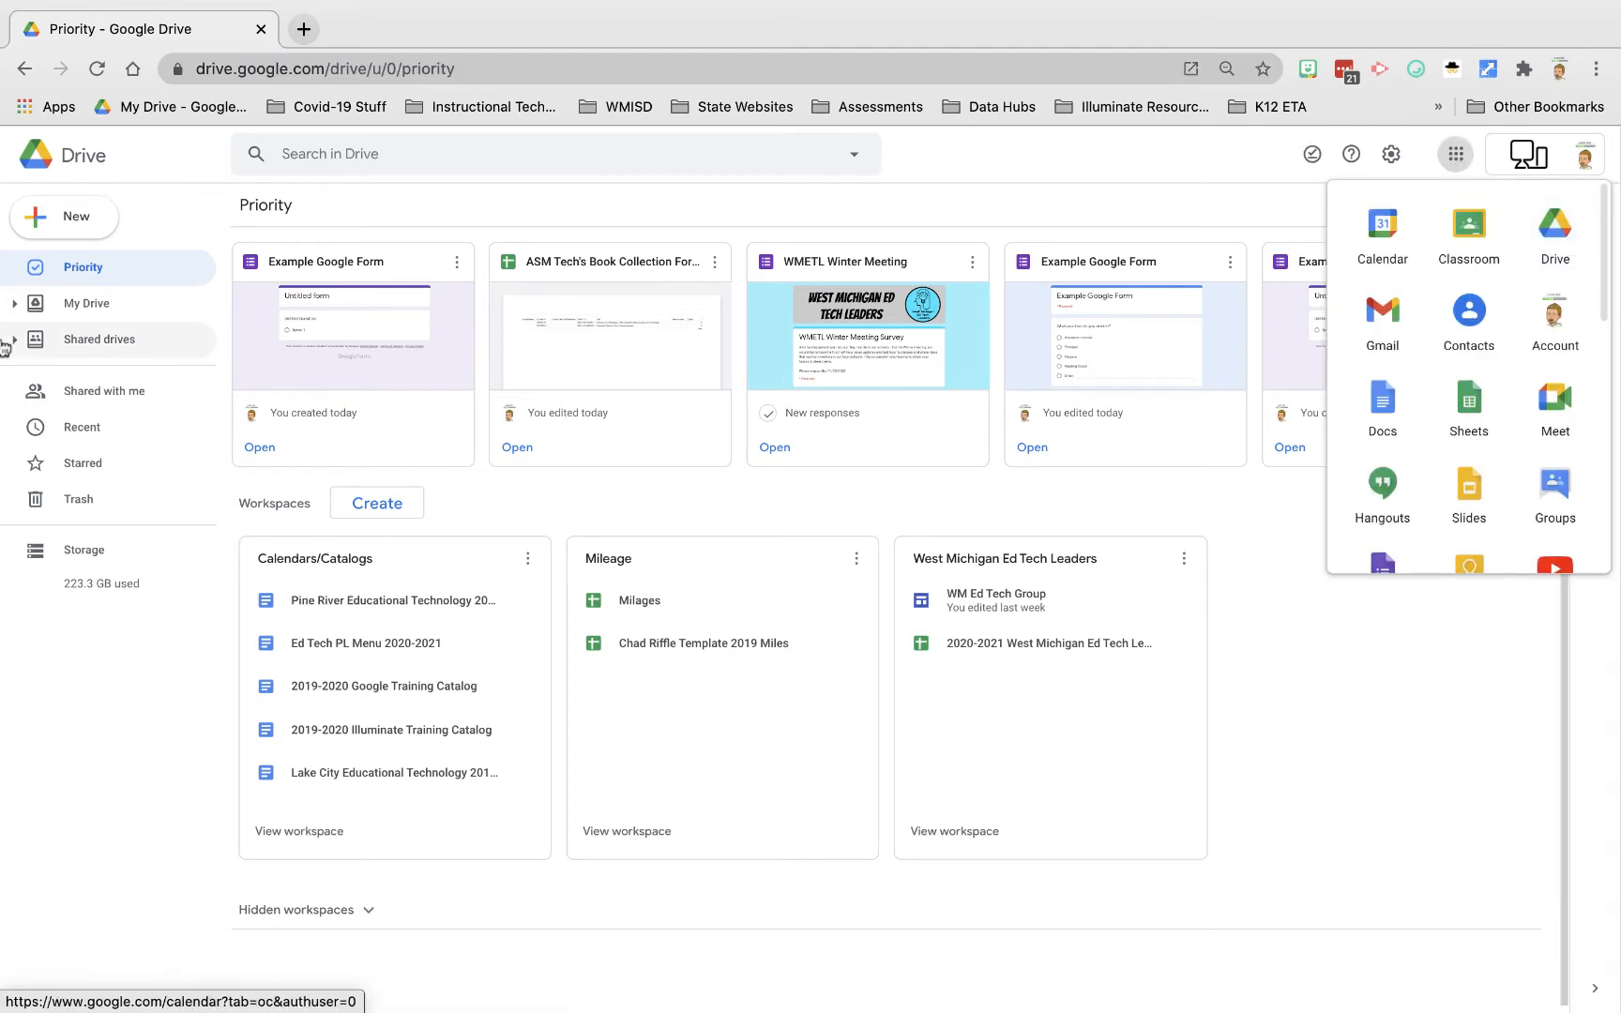
{"action": "left_click", "coordinate": [56, 309]}
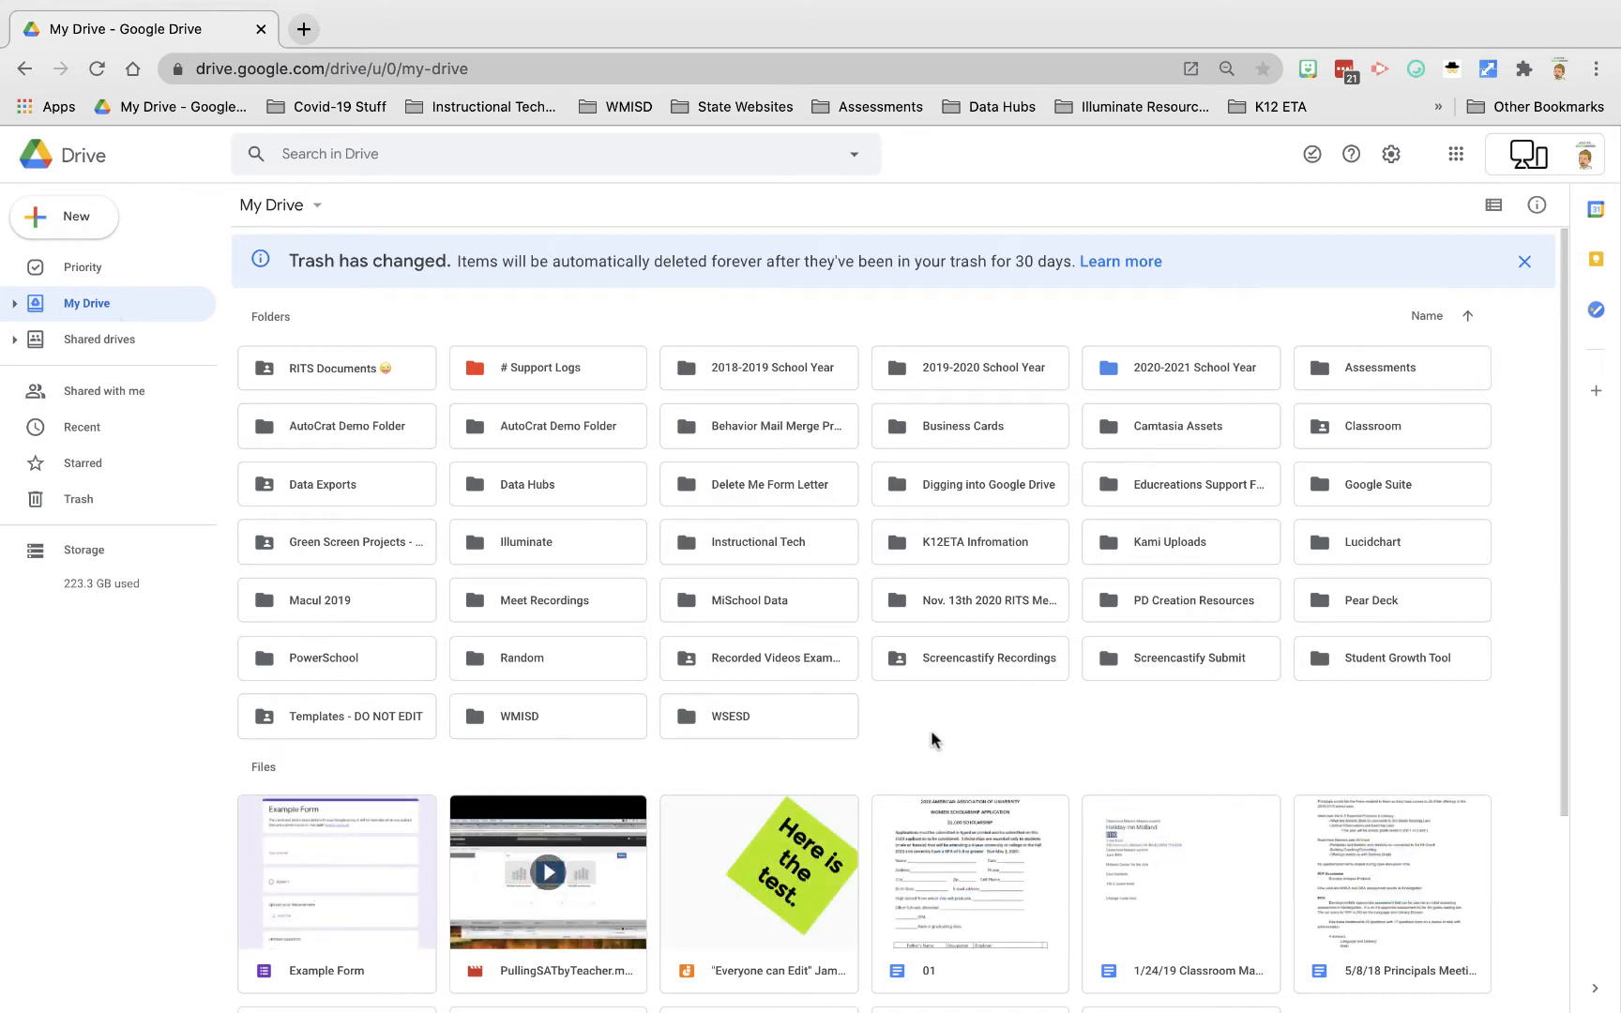
{"action": "double_click", "coordinate": [756, 544]}
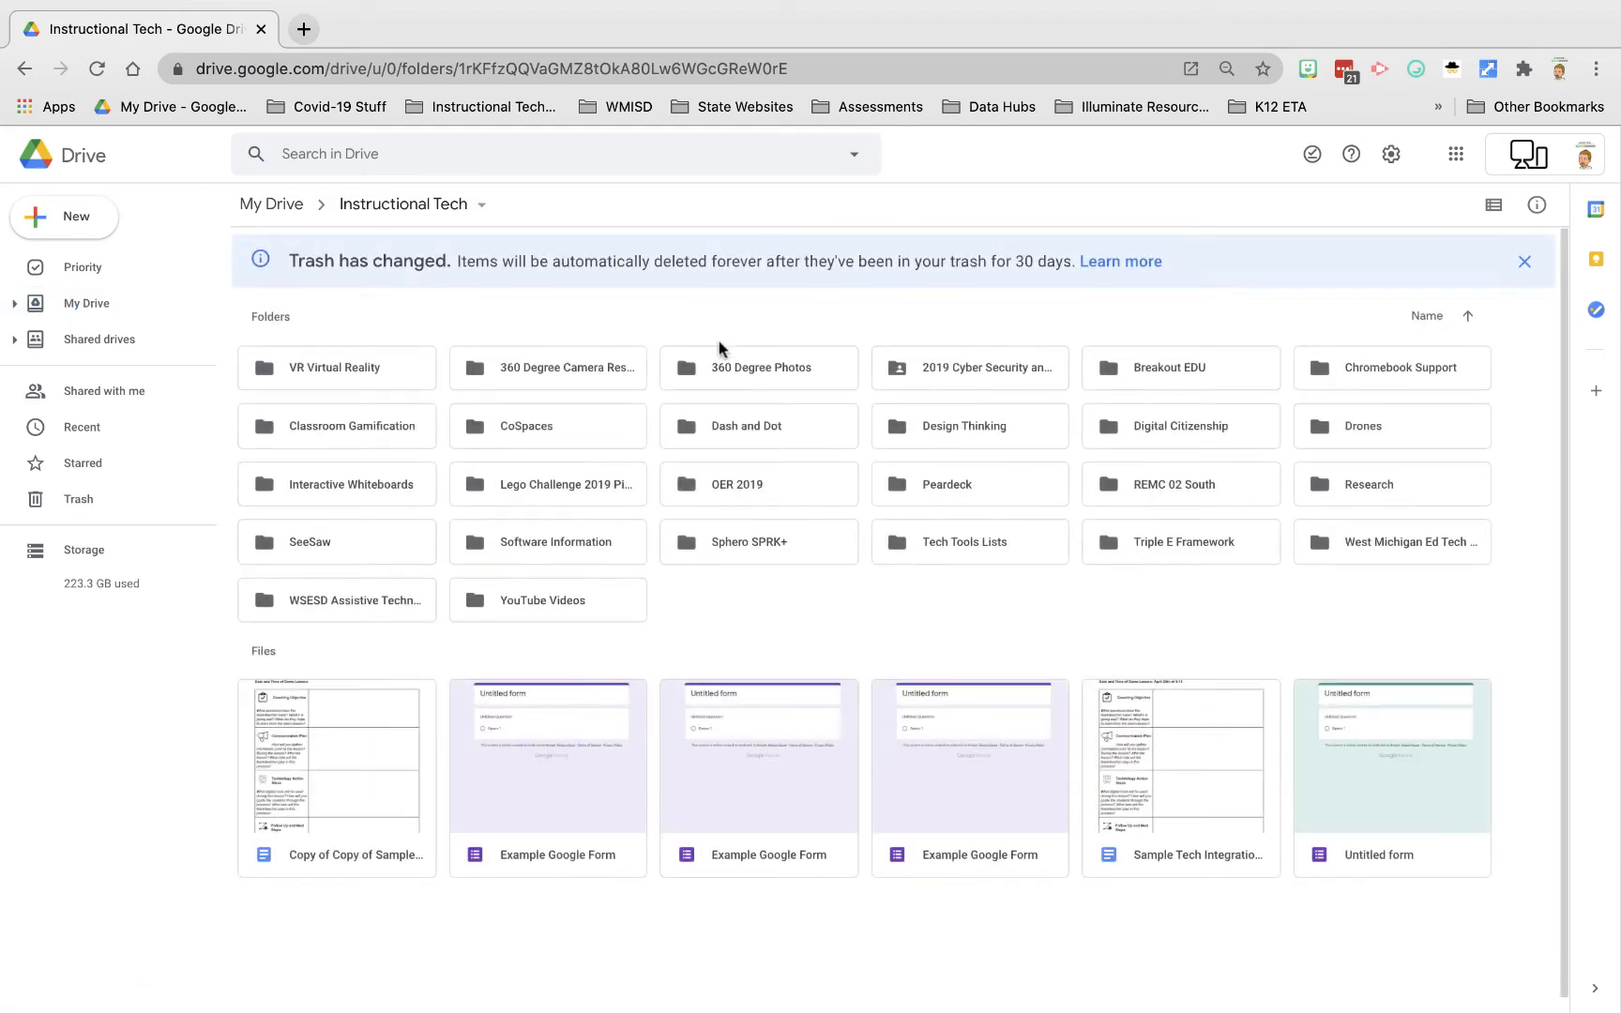
{"action": "double_click", "coordinate": [542, 606]}
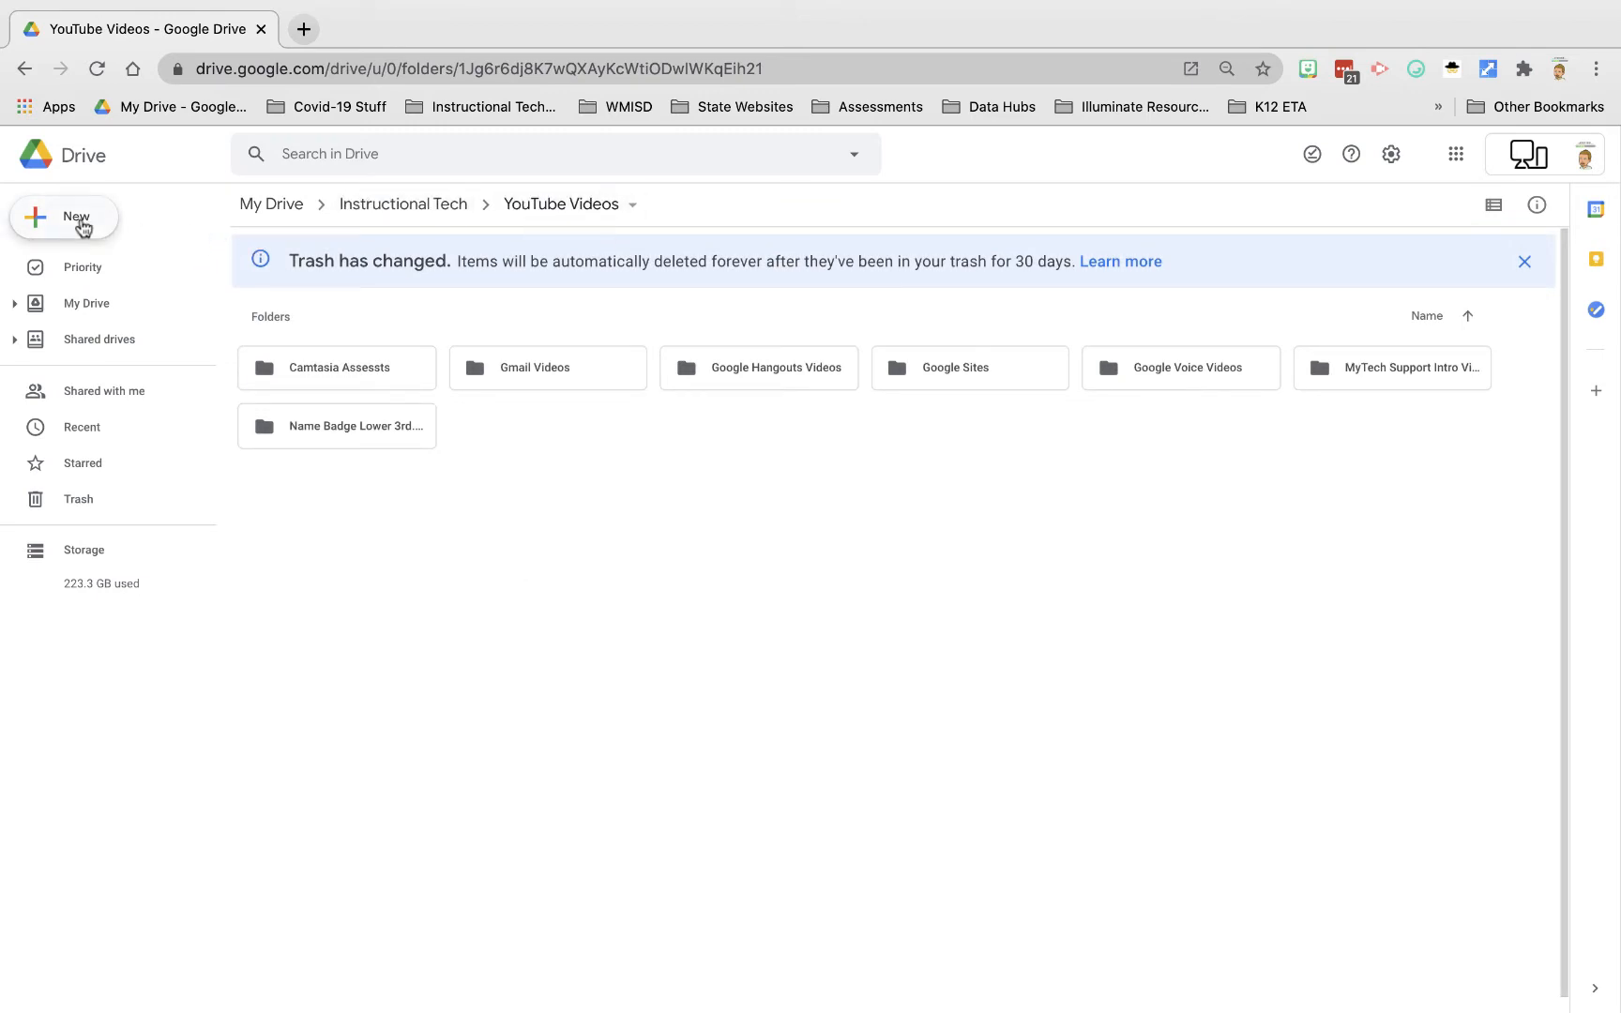
{"action": "left_click", "coordinate": [83, 227]}
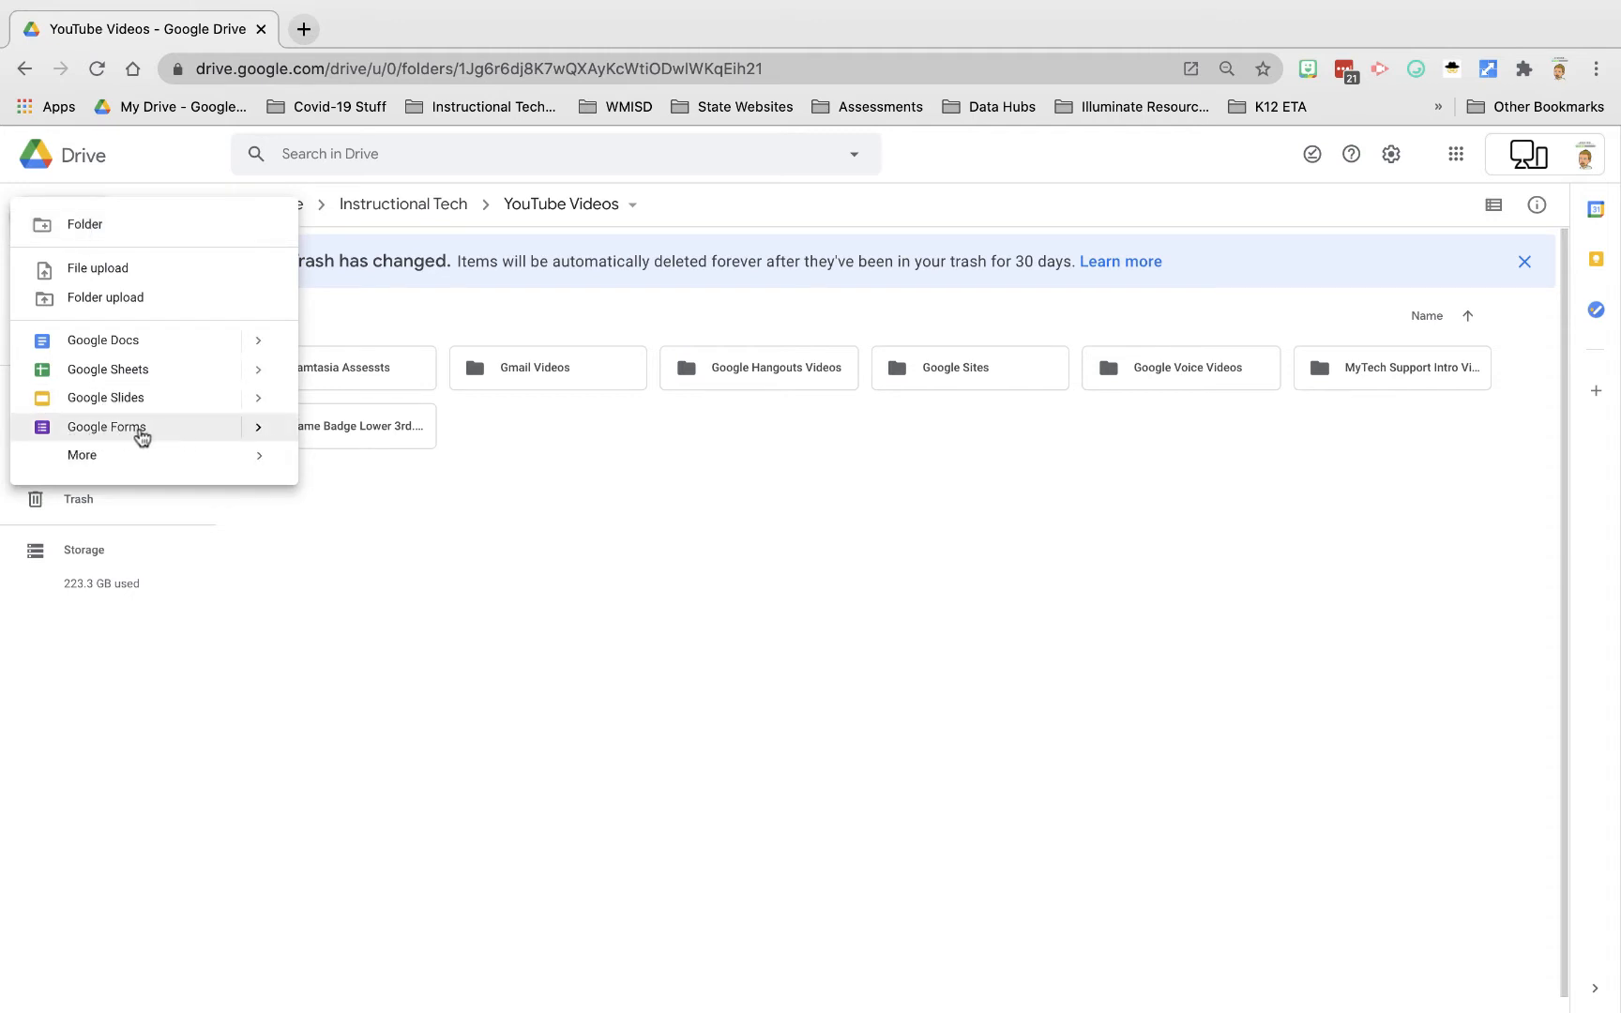
{"action": "left_click", "coordinate": [139, 433]}
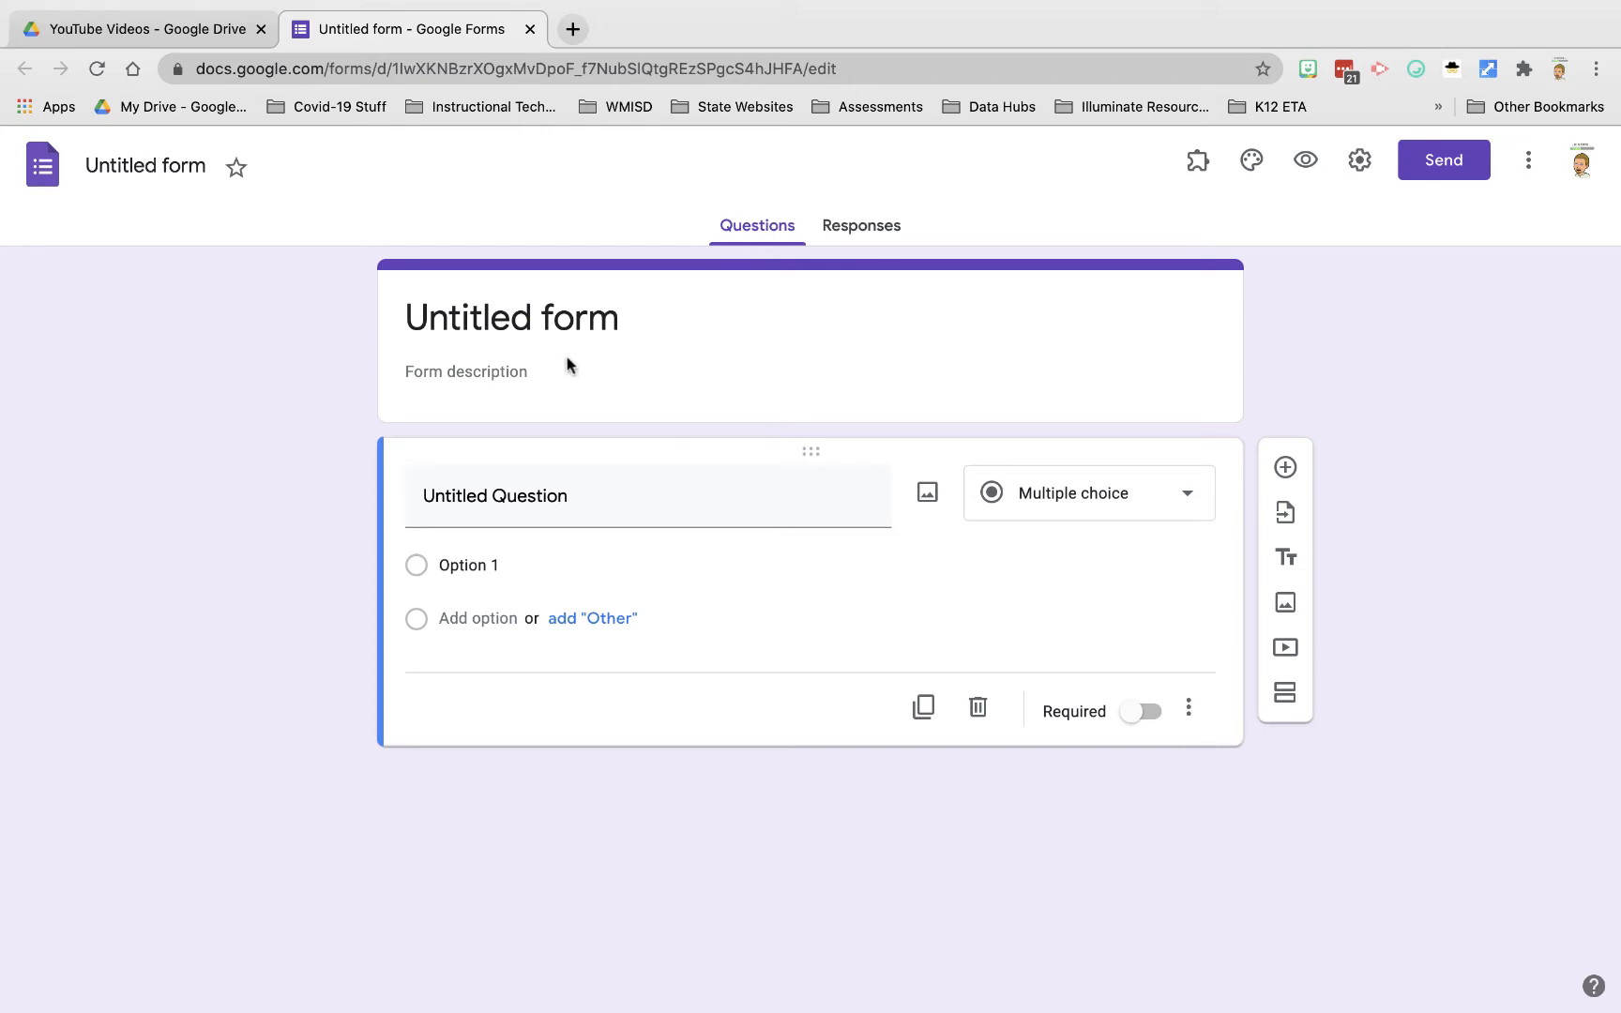
Step: Rename the form file from 'Untitled form' to 'Example Google Form'
{"action": "left_click", "coordinate": [178, 170]}
{"action": "type", "text": "Ea"}
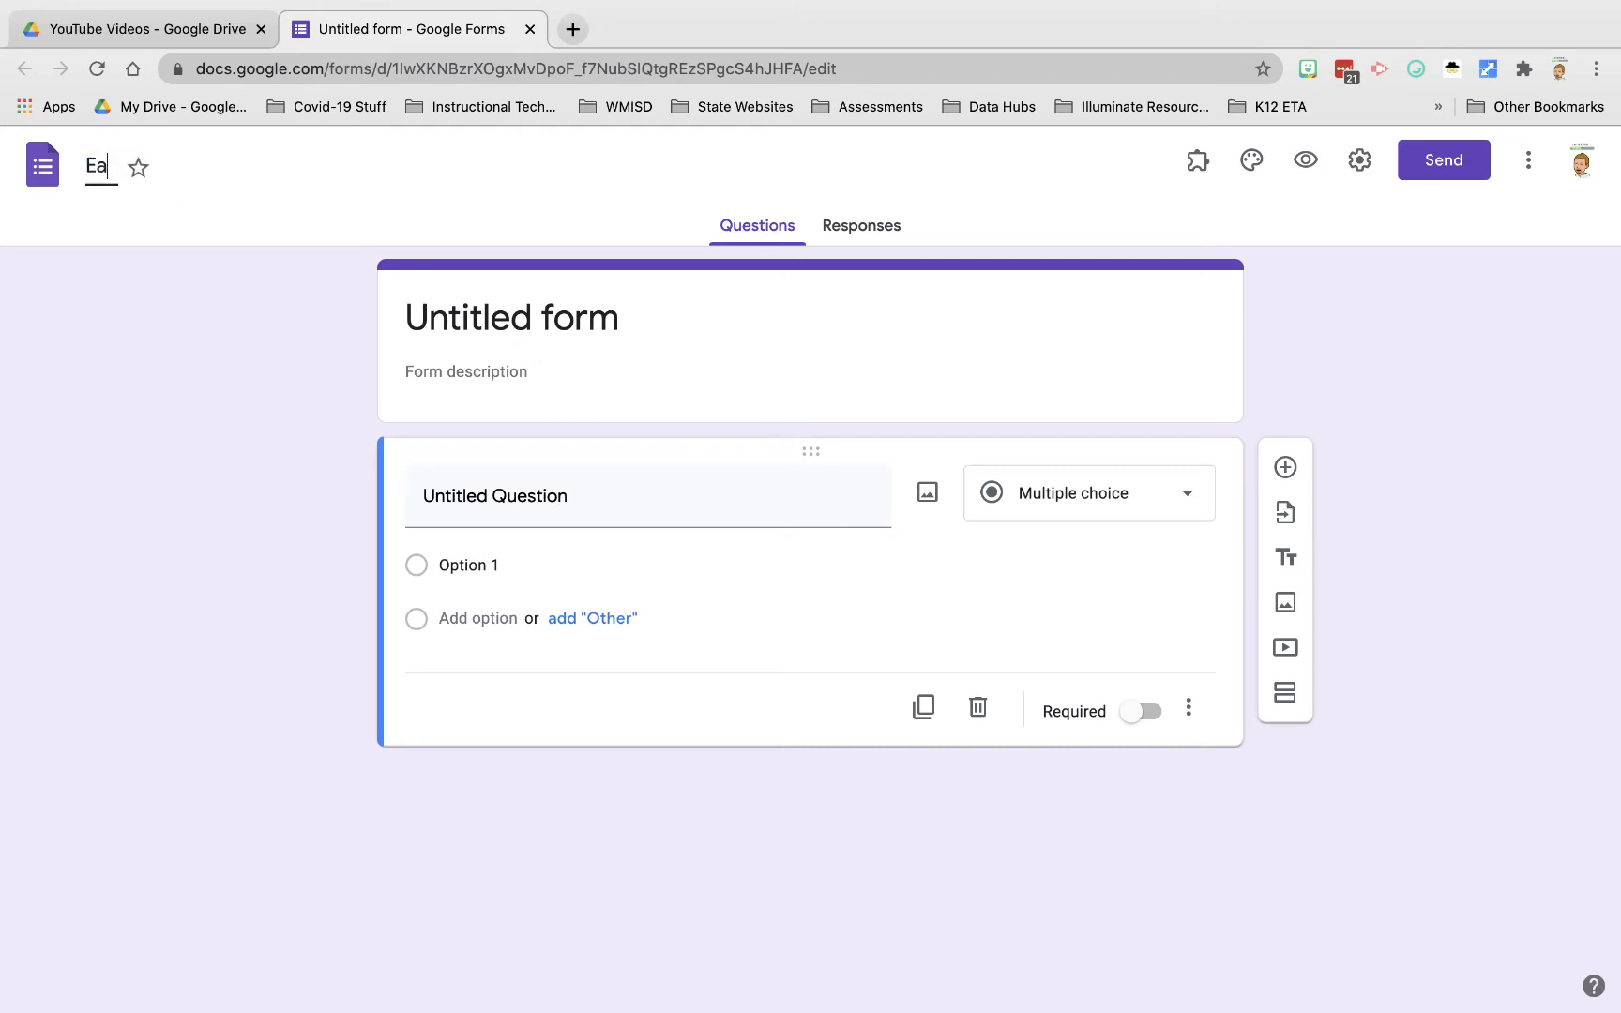
{"action": "key", "text": "BackSpace"}
{"action": "type", "text": "xample "}
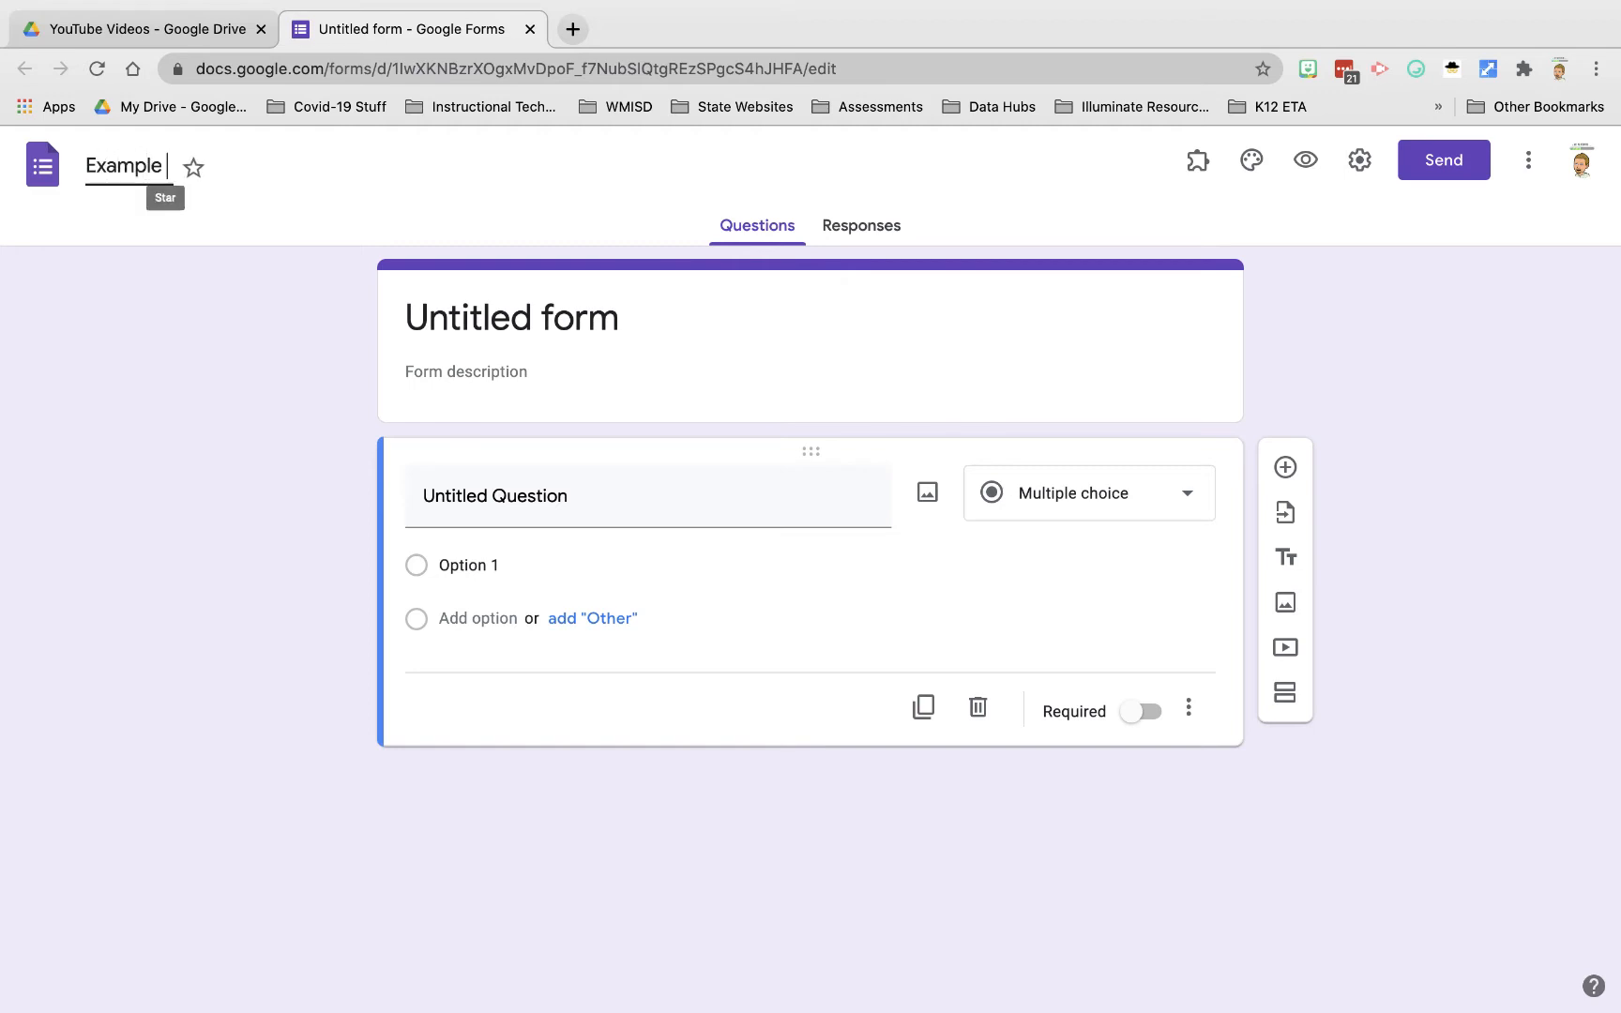
{"action": "type", "text": "Google Form"}
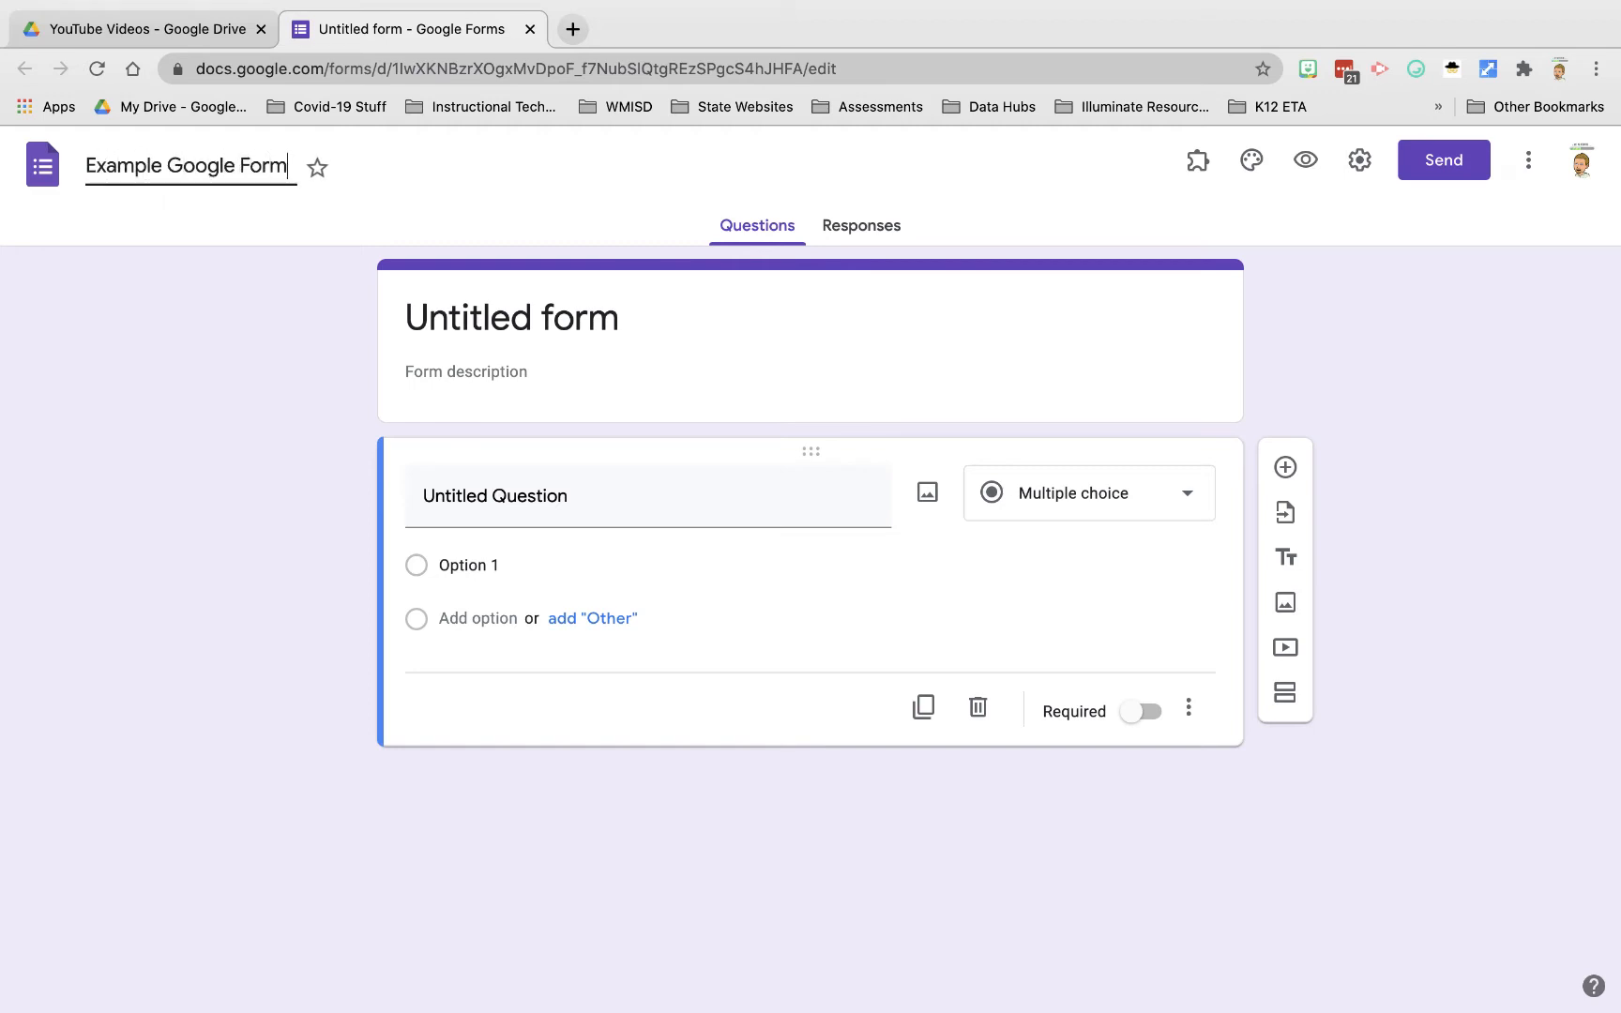
{"action": "left_click", "coordinate": [223, 300]}
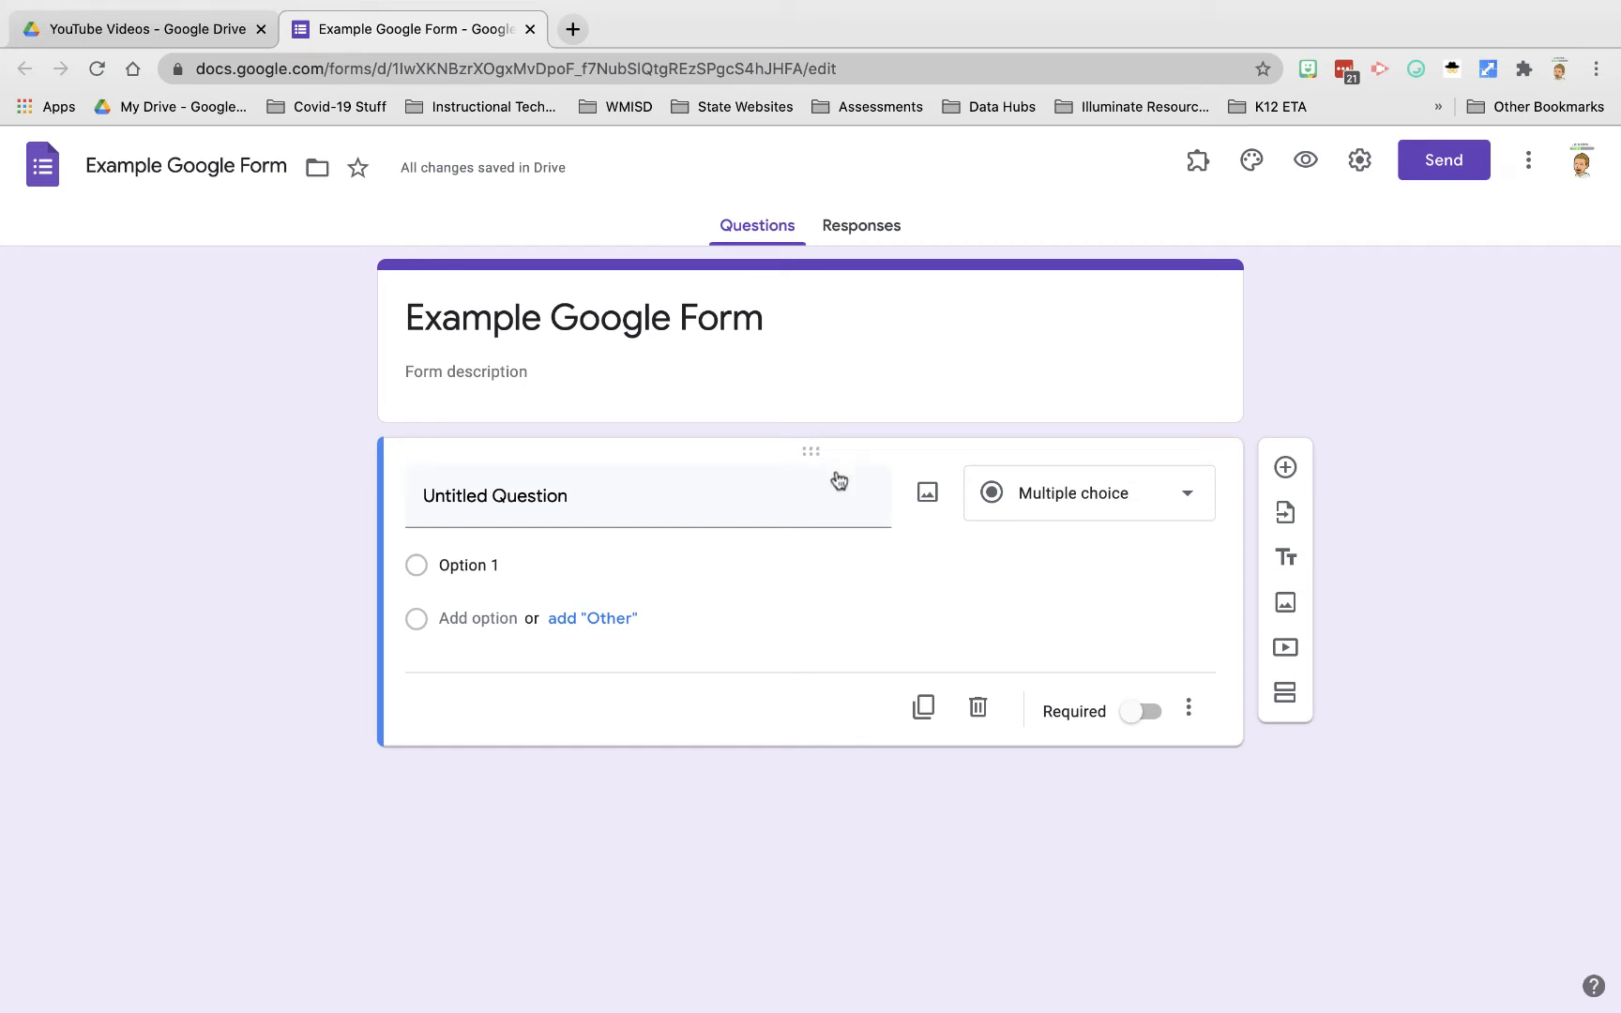
Step: Add a second question titled 'Q2' and a blank third question below it
{"action": "left_click", "coordinate": [1286, 468]}
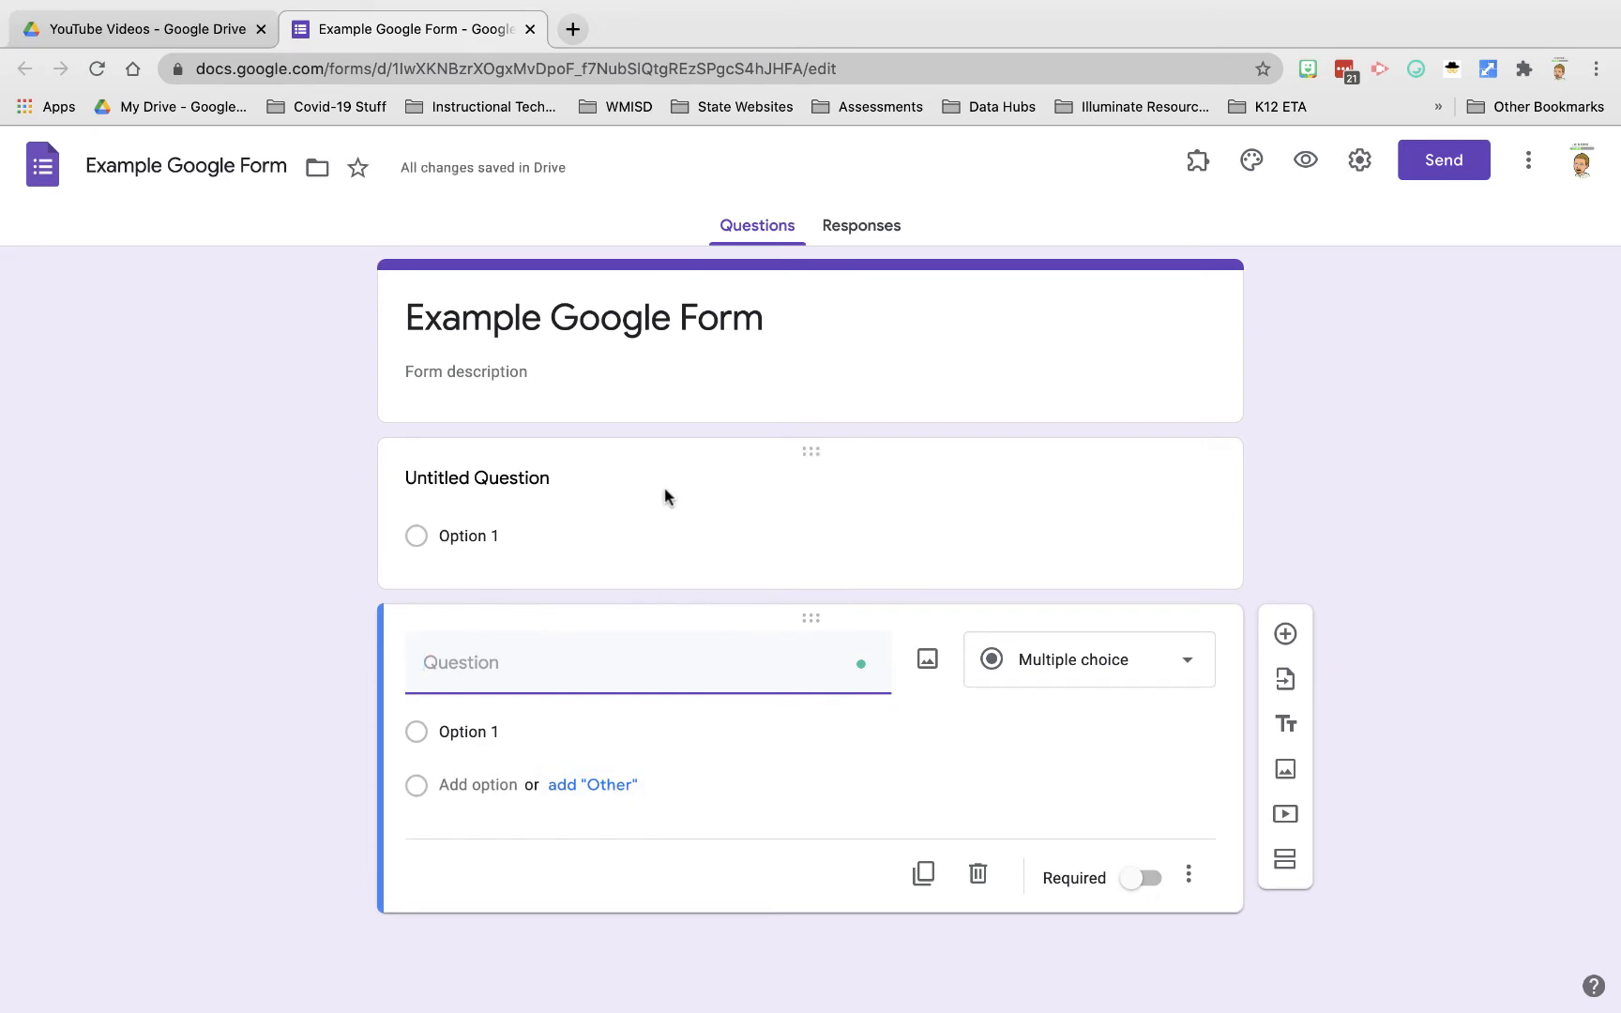
{"action": "type", "text": "Q2"}
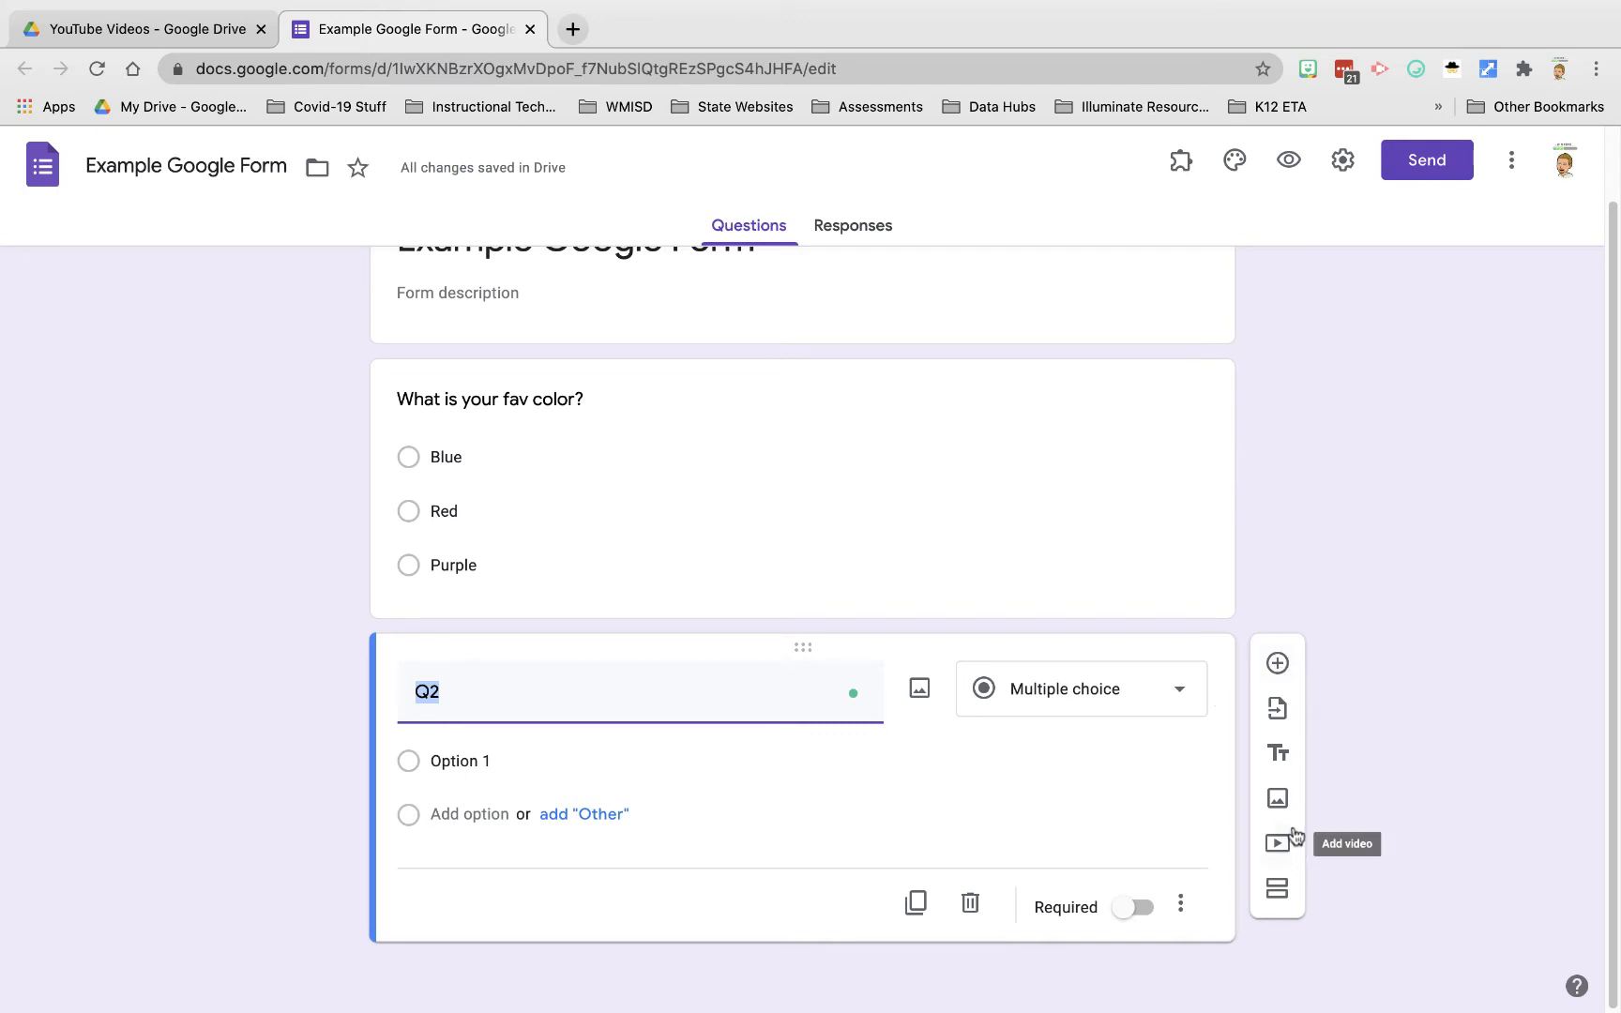
{"action": "left_click", "coordinate": [1284, 677]}
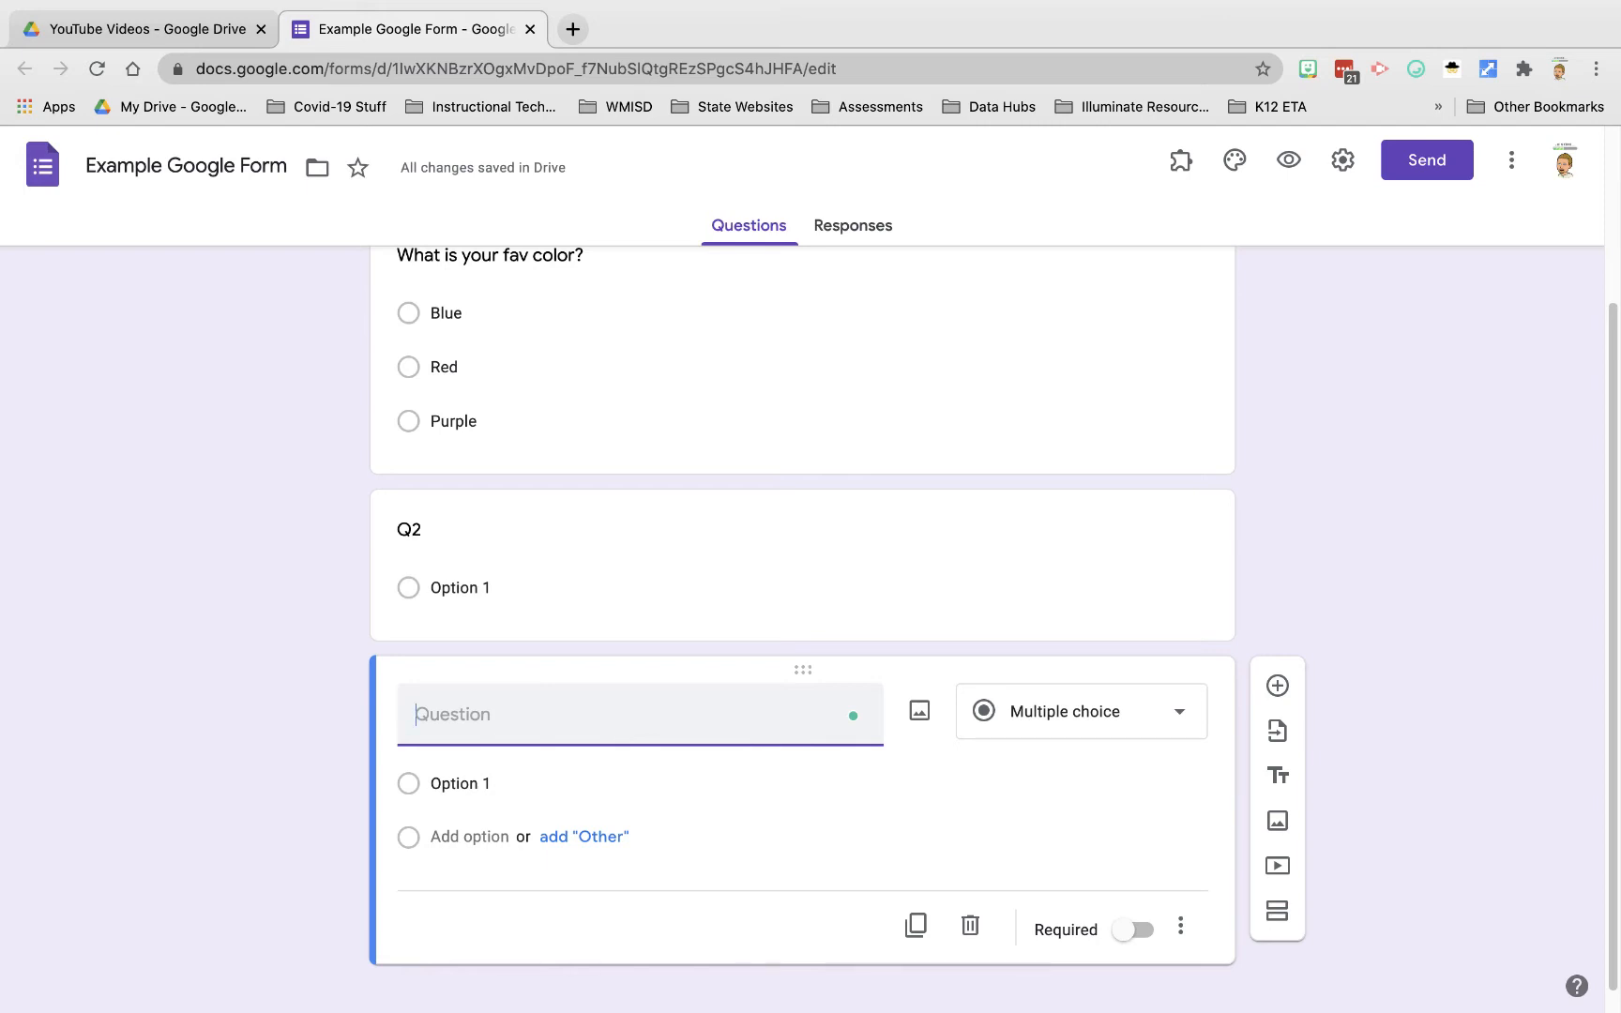
Step: Title the third question 'Who is the best basketball player?' and insert a photo from a 'Basketball' image search
{"action": "type", "text": "Who is the best basket "}
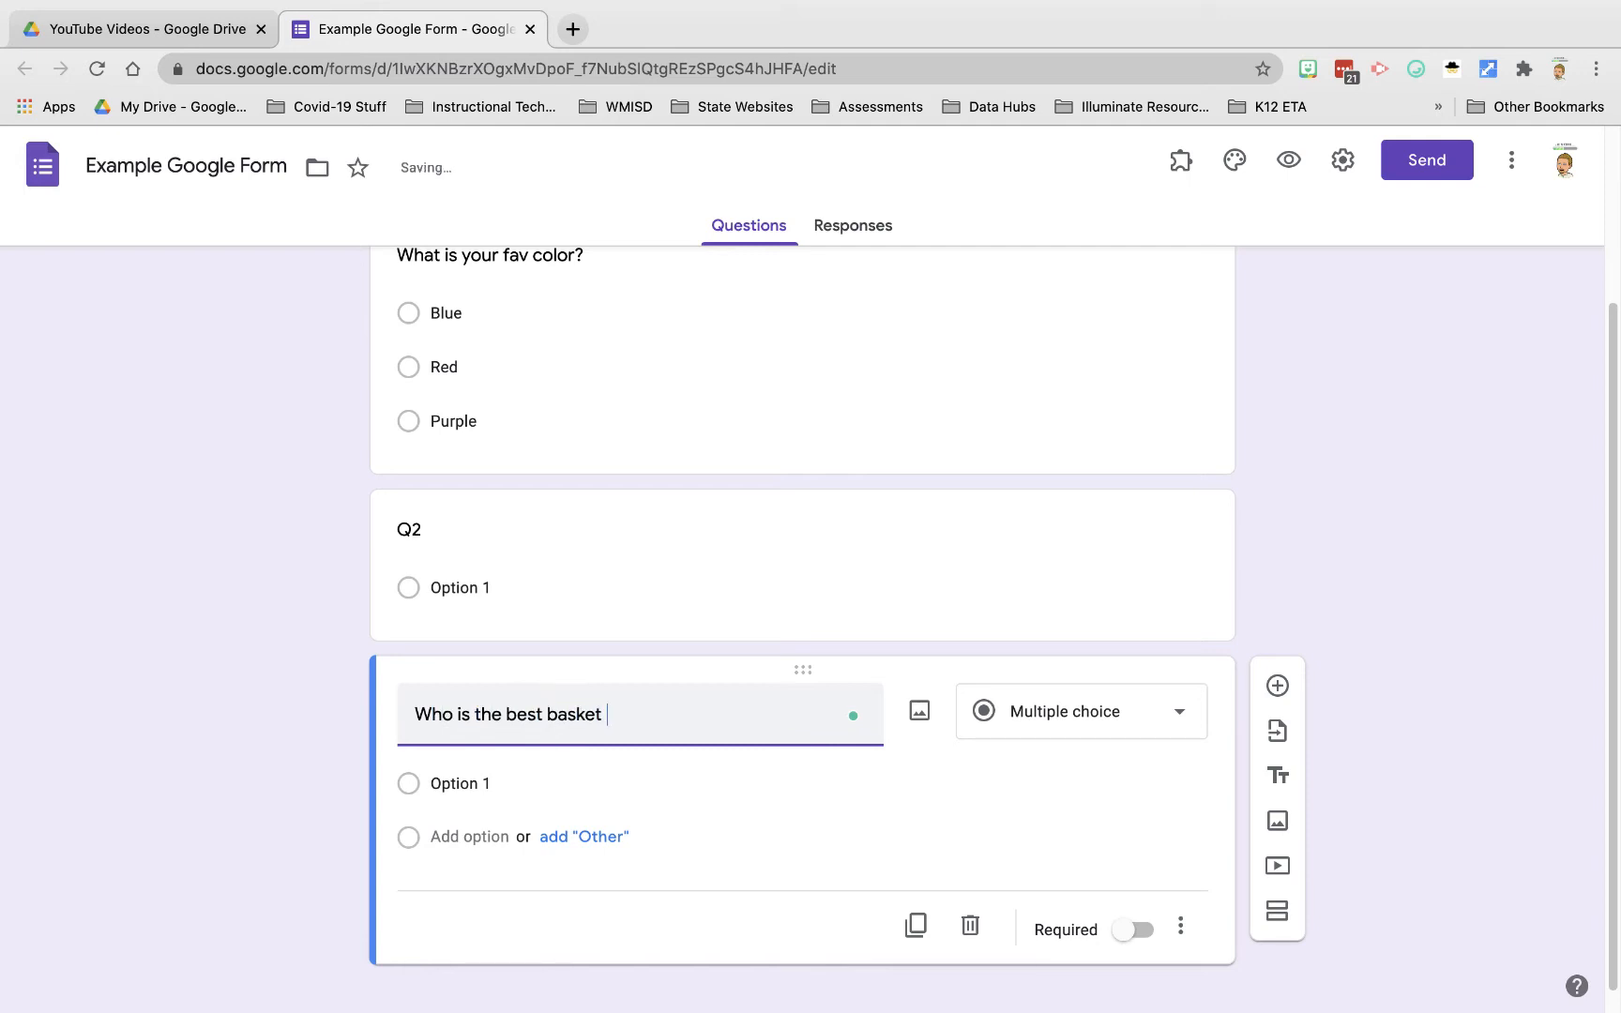
{"action": "type", "text": "all player?"}
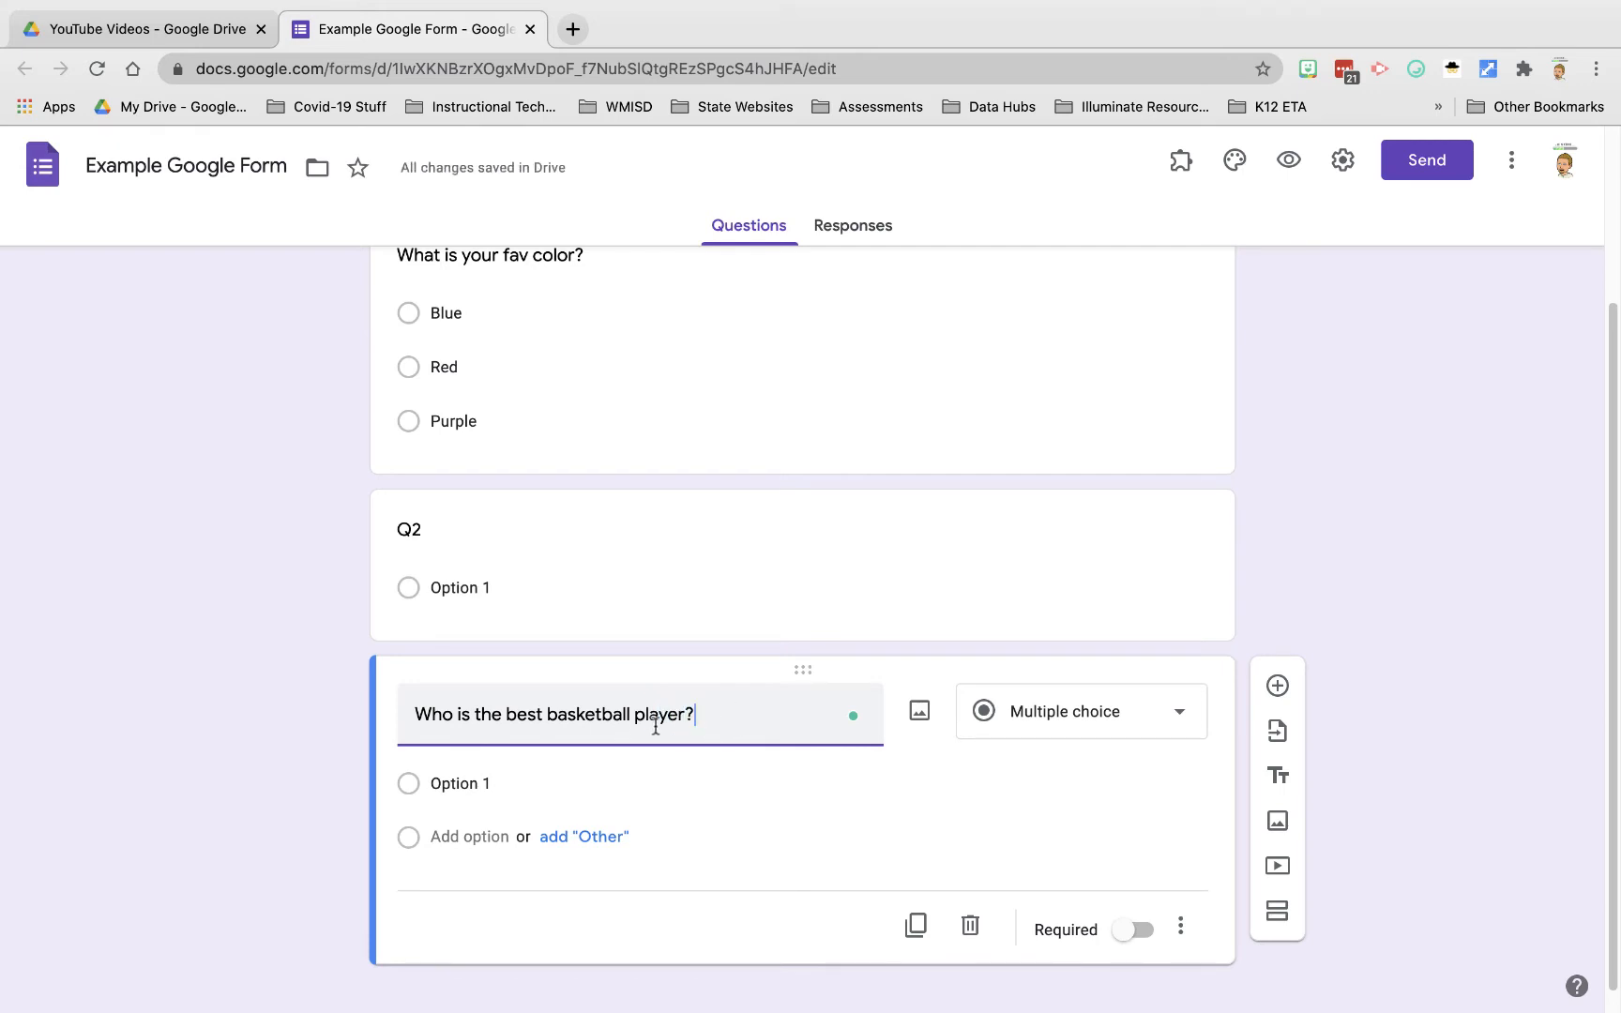
{"action": "left_click", "coordinate": [920, 713]}
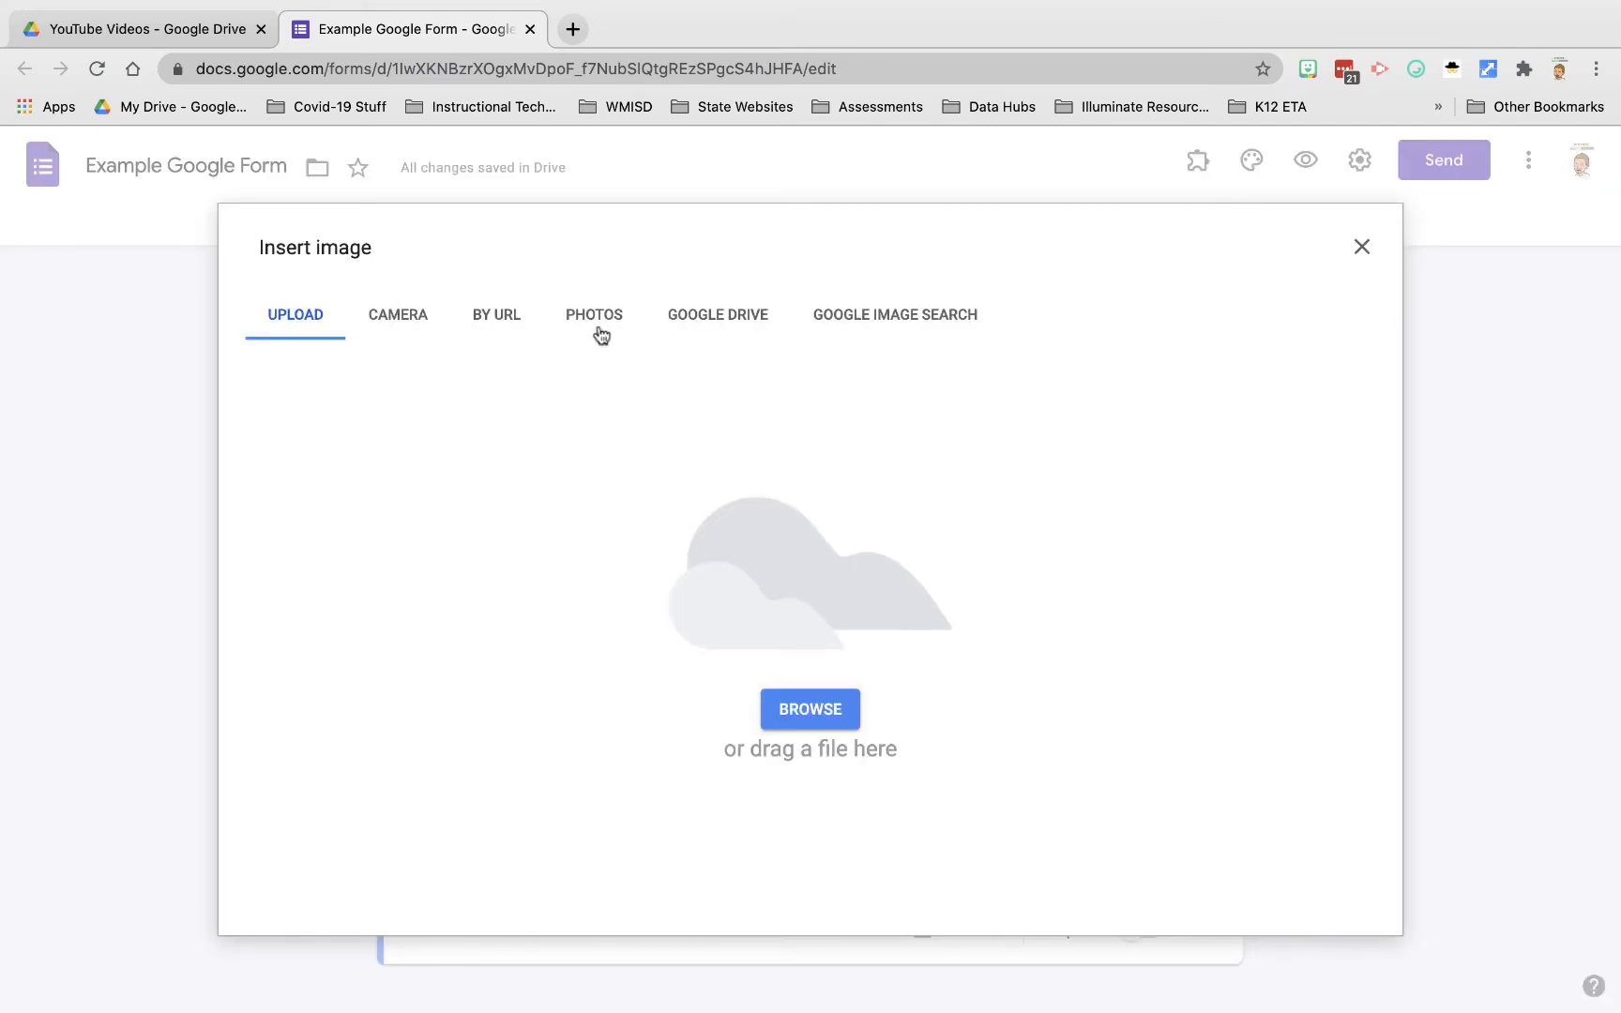
{"action": "left_click", "coordinate": [903, 319]}
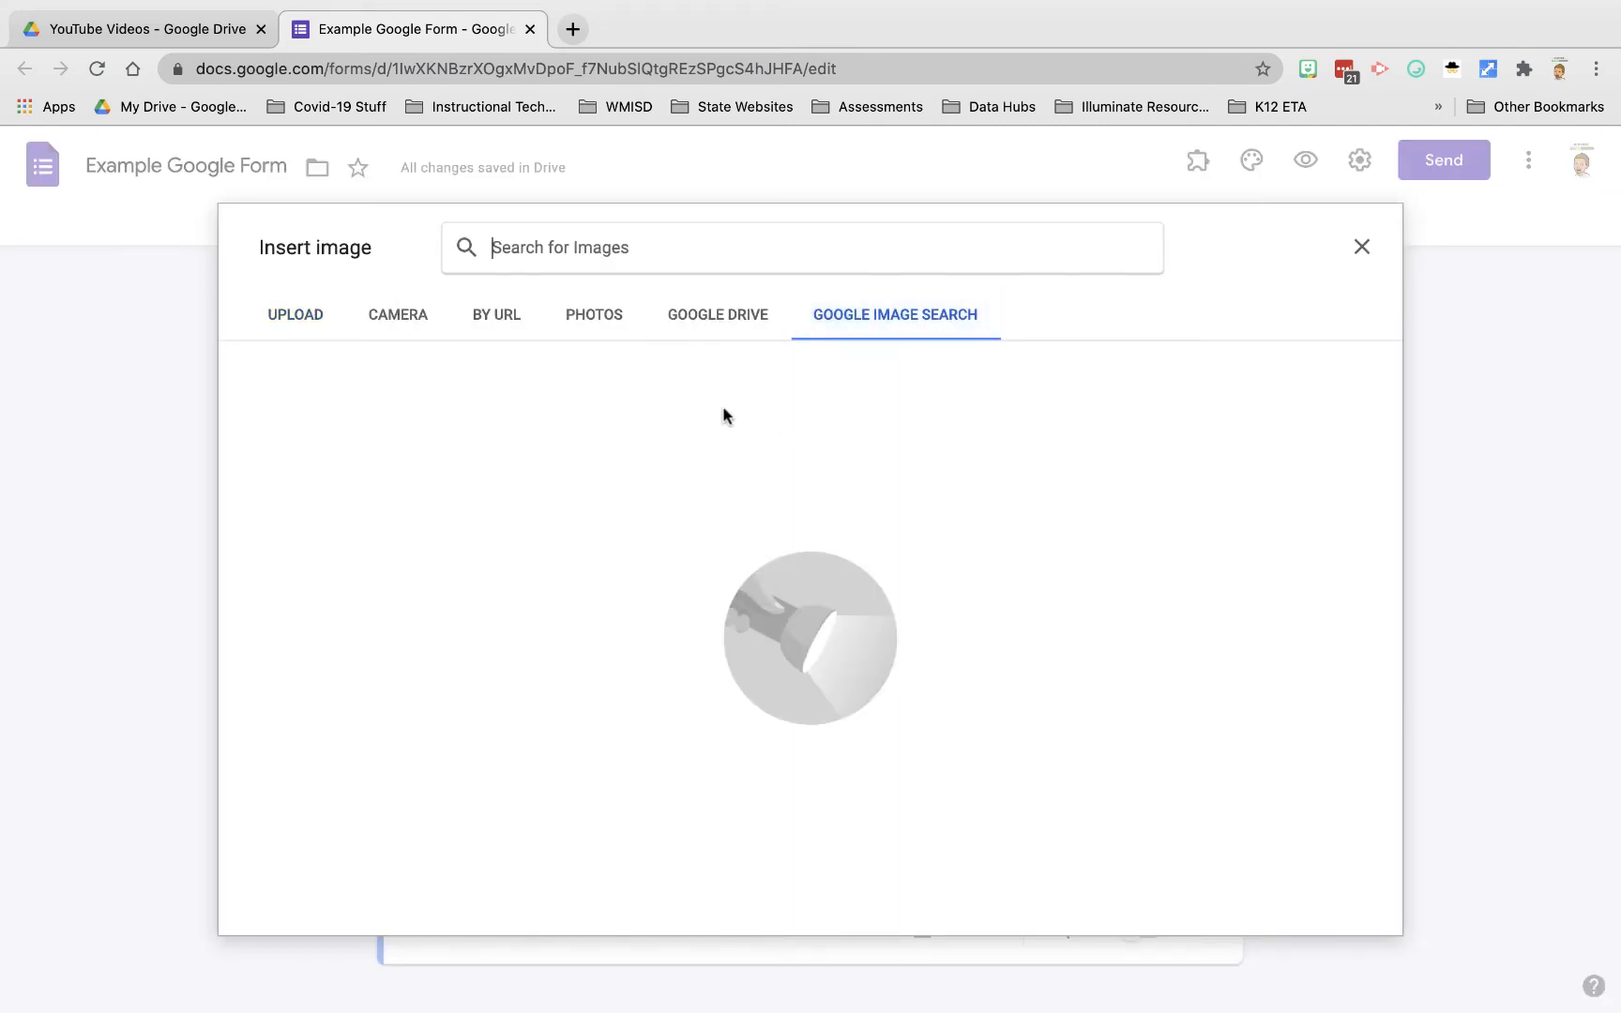
{"action": "type", "text": "B"}
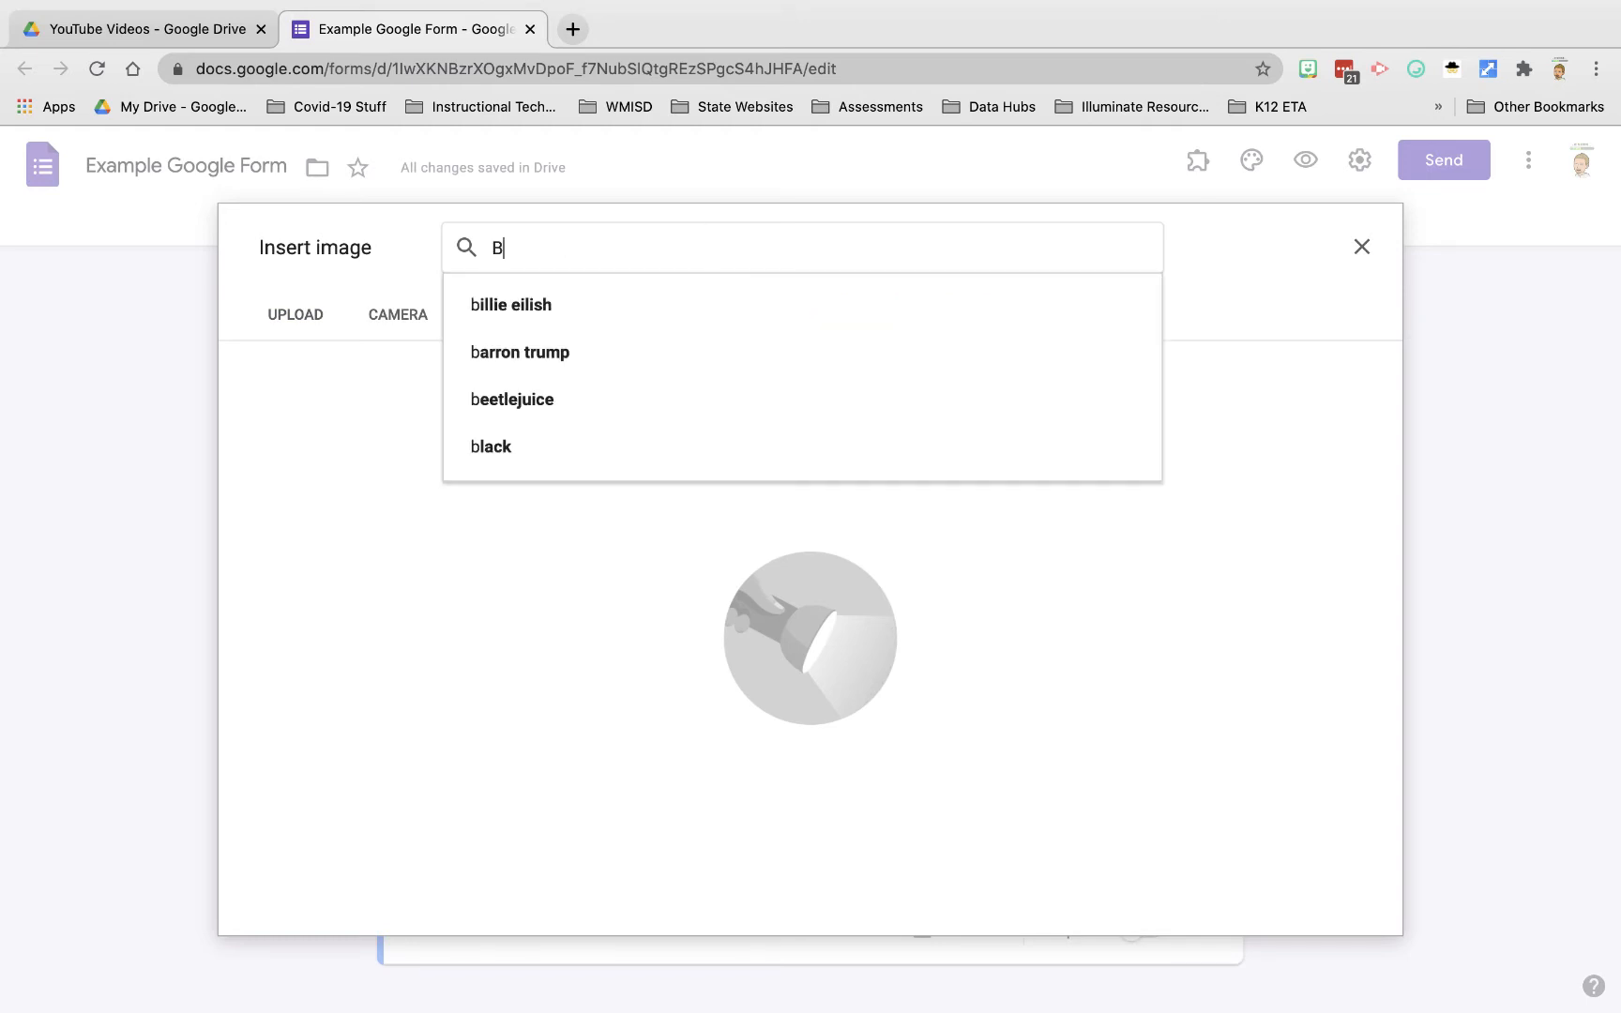
{"action": "type", "text": "asketball"}
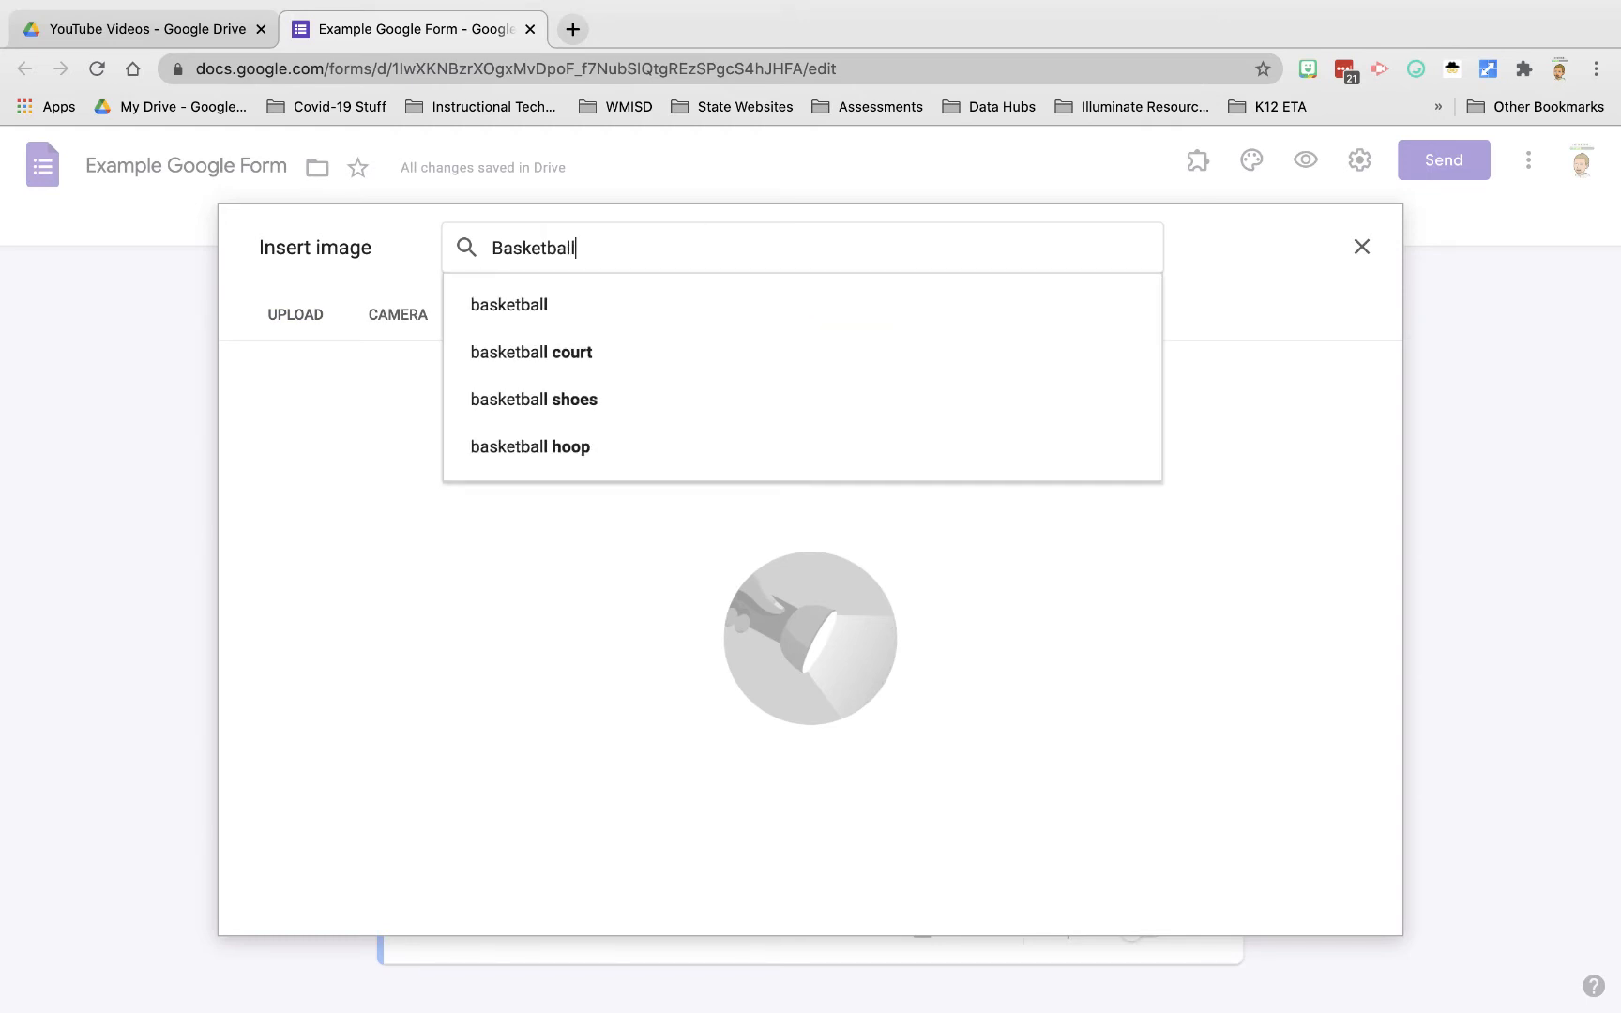
{"action": "key", "text": "Return"}
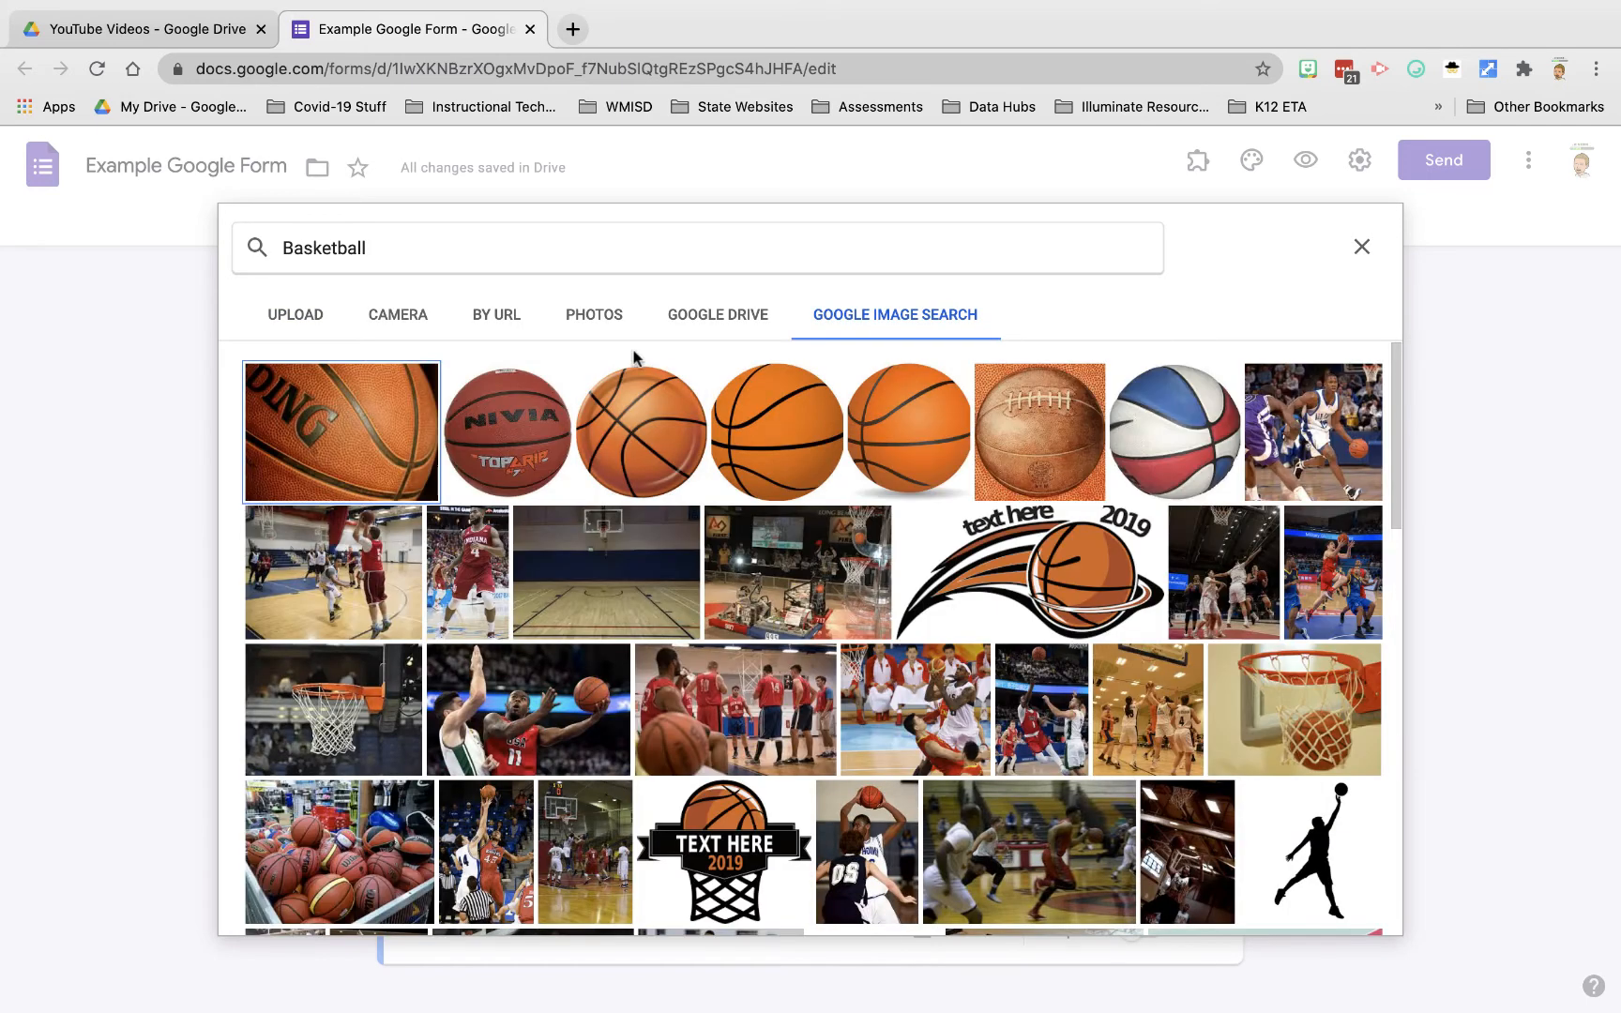
{"action": "left_click", "coordinate": [360, 434]}
{"action": "left_click", "coordinate": [399, 458]}
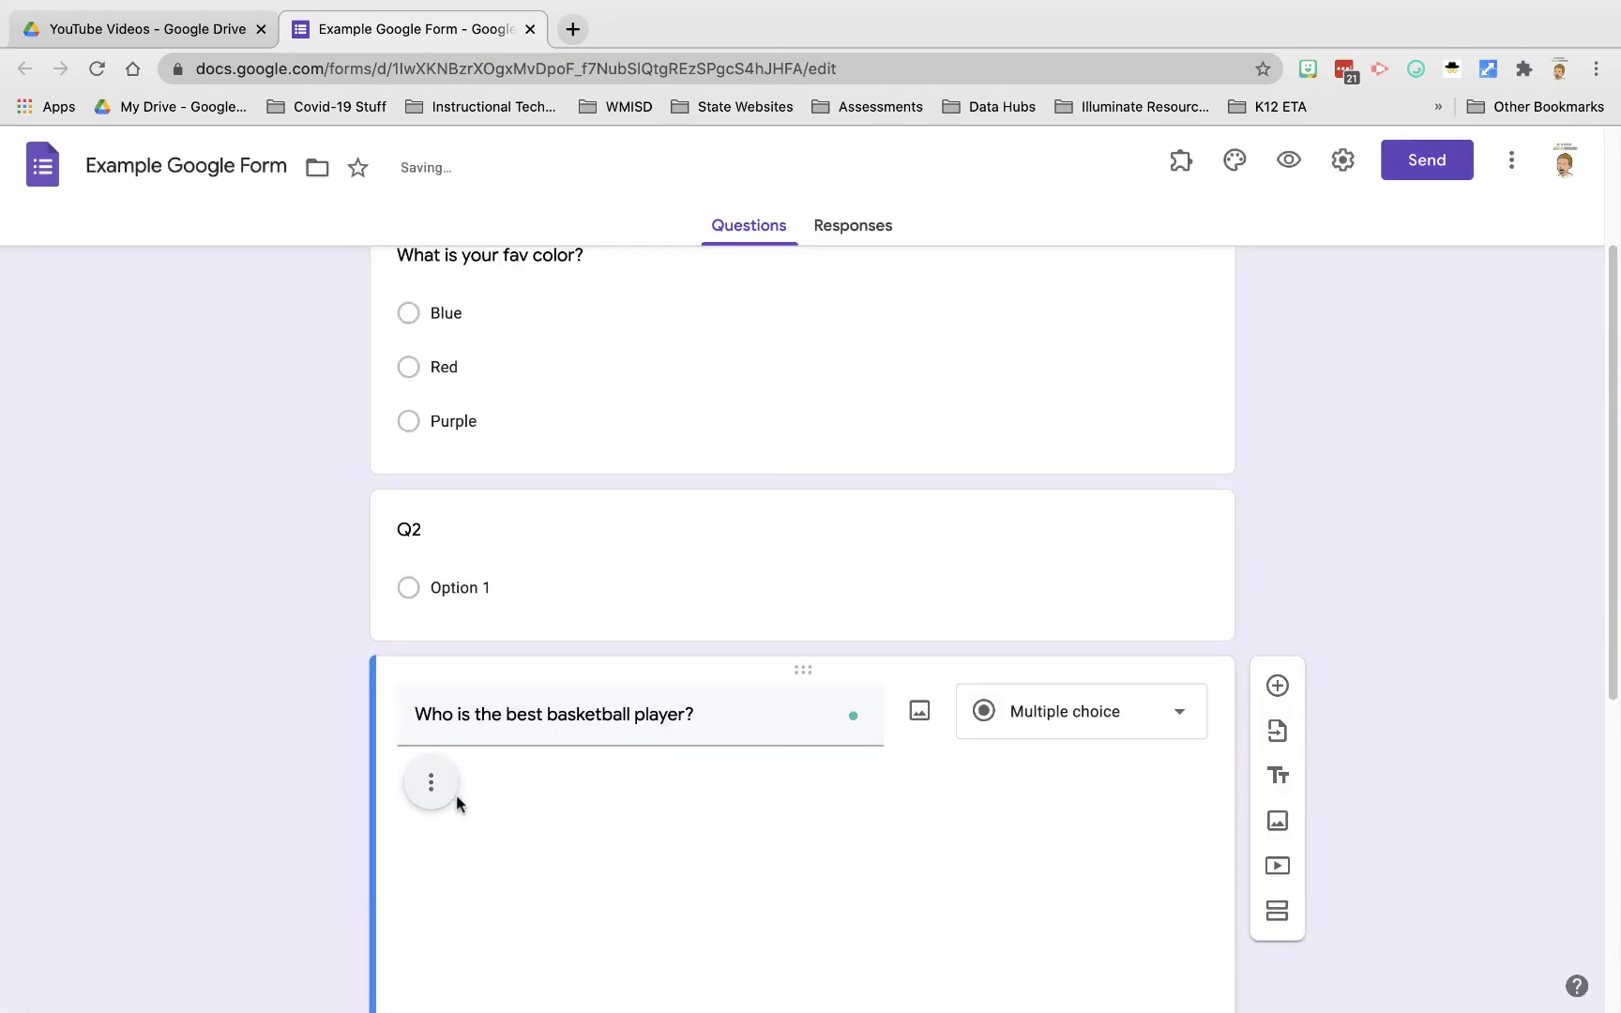
{"action": "scroll", "coordinate": [887, 865], "scroll_direction": "down", "scroll_amount": 5}
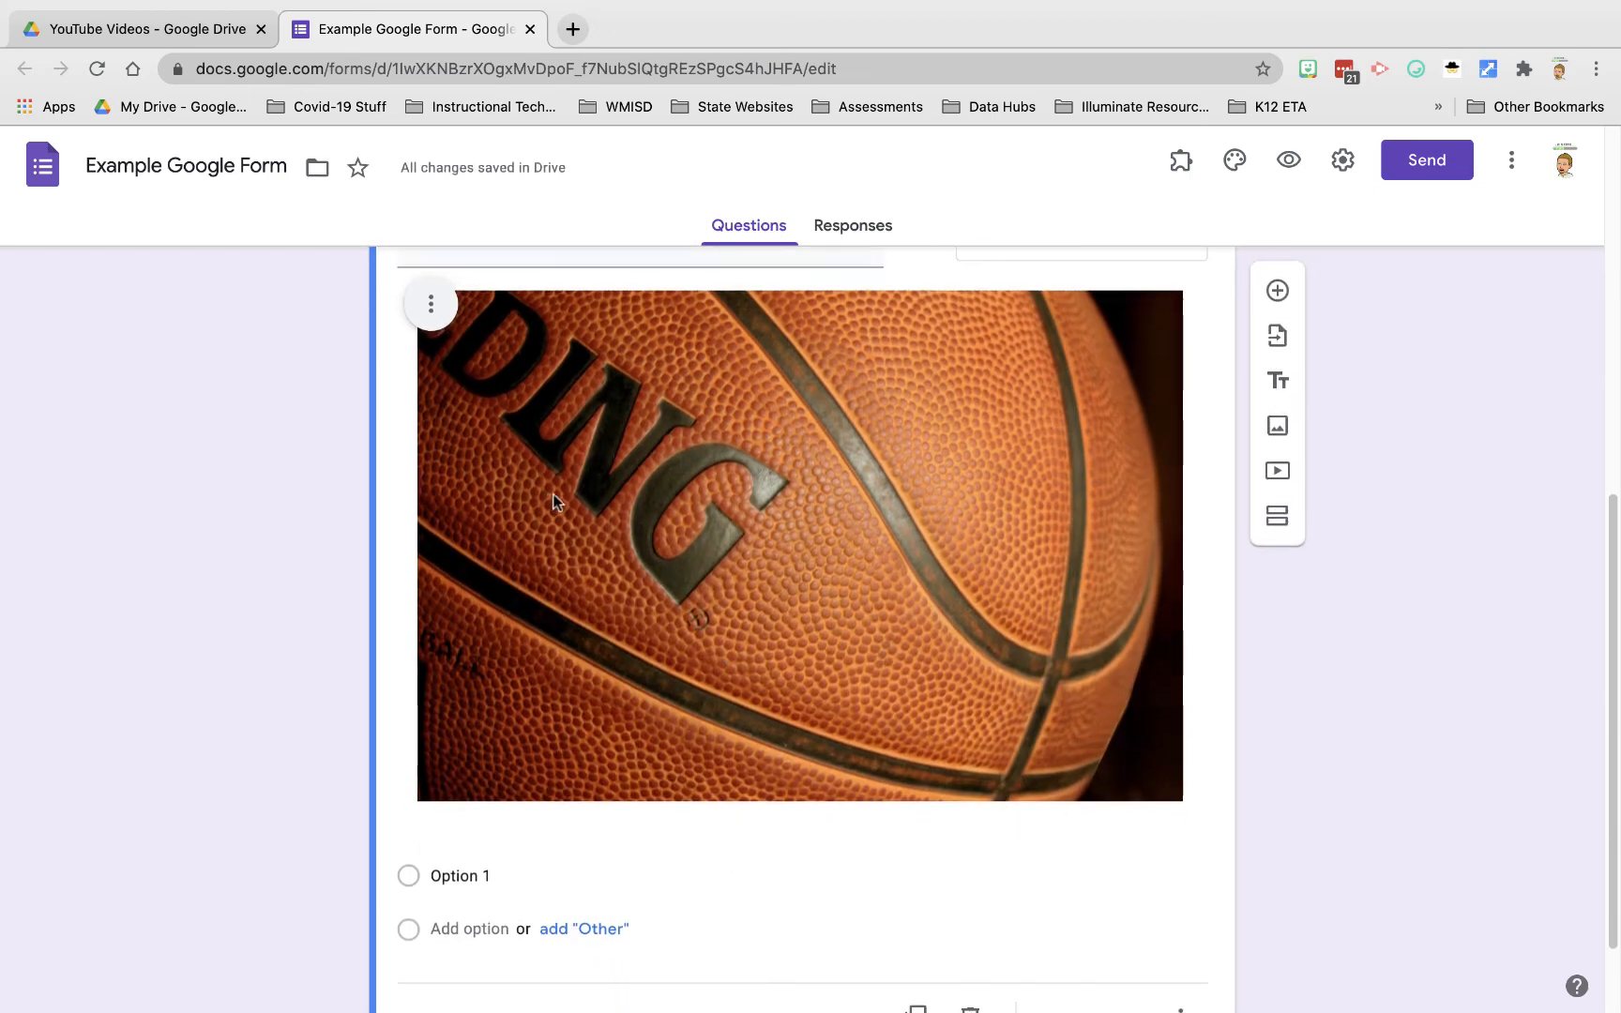
Step: Center-align the basketball photo and drag its corner inward twice to make it small
{"action": "scroll", "coordinate": [553, 493], "scroll_direction": "up", "scroll_amount": 2}
{"action": "left_click", "coordinate": [433, 414]}
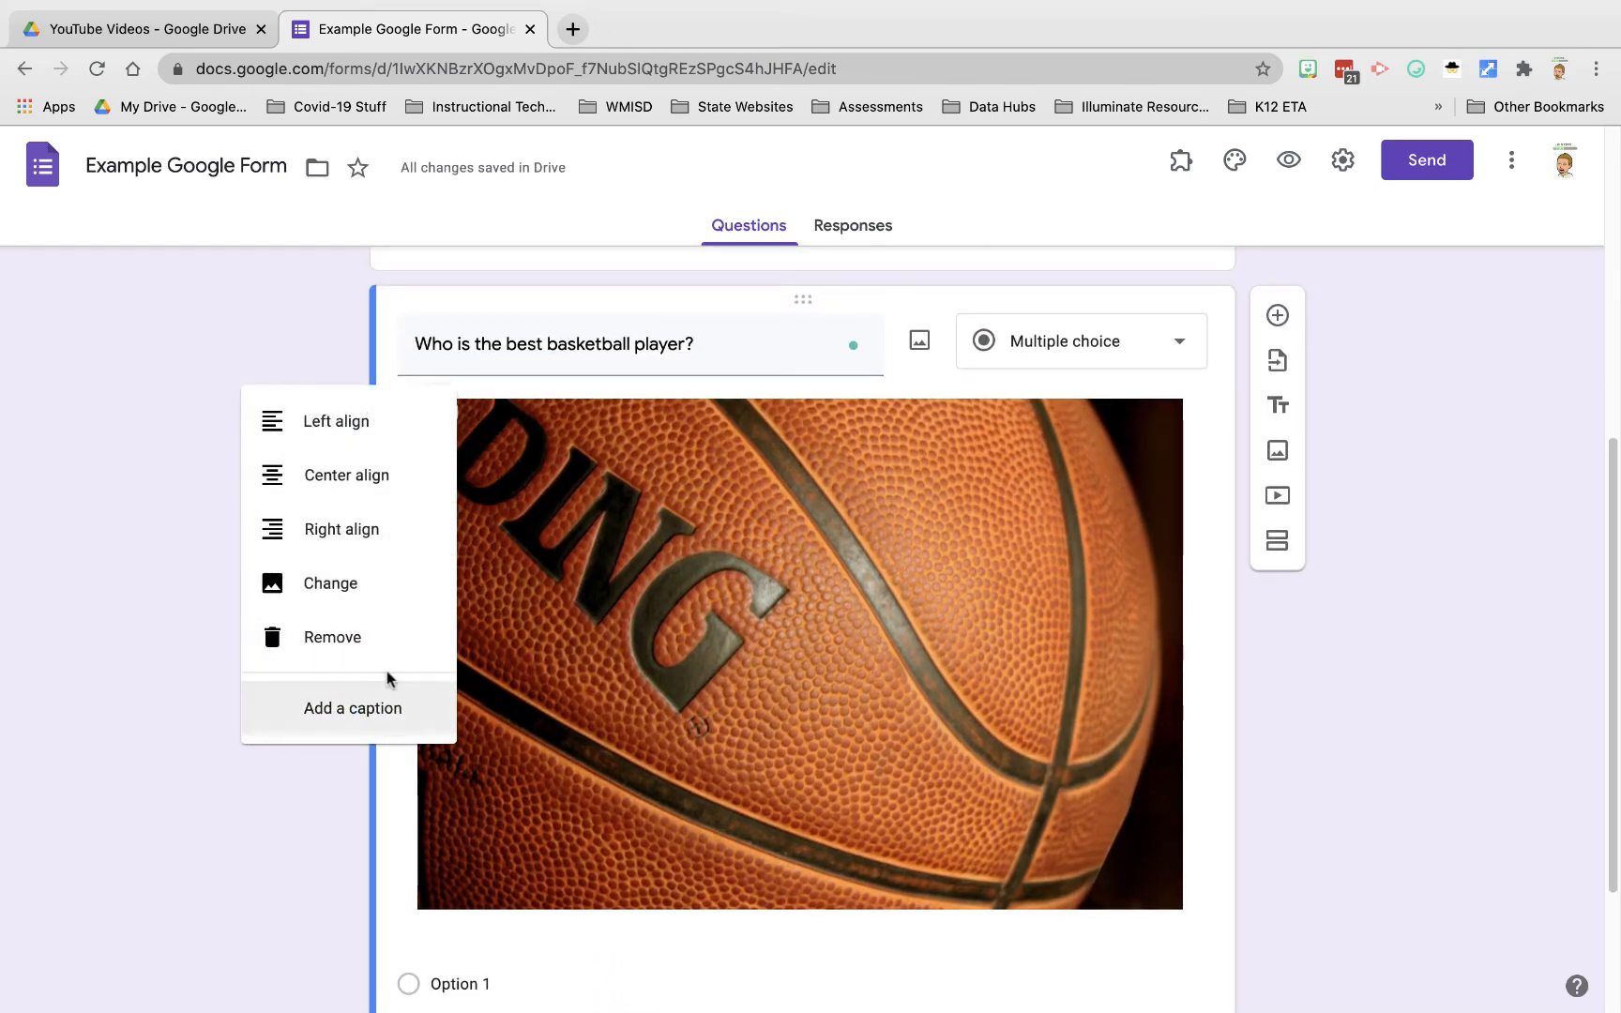
{"action": "left_click", "coordinate": [405, 489]}
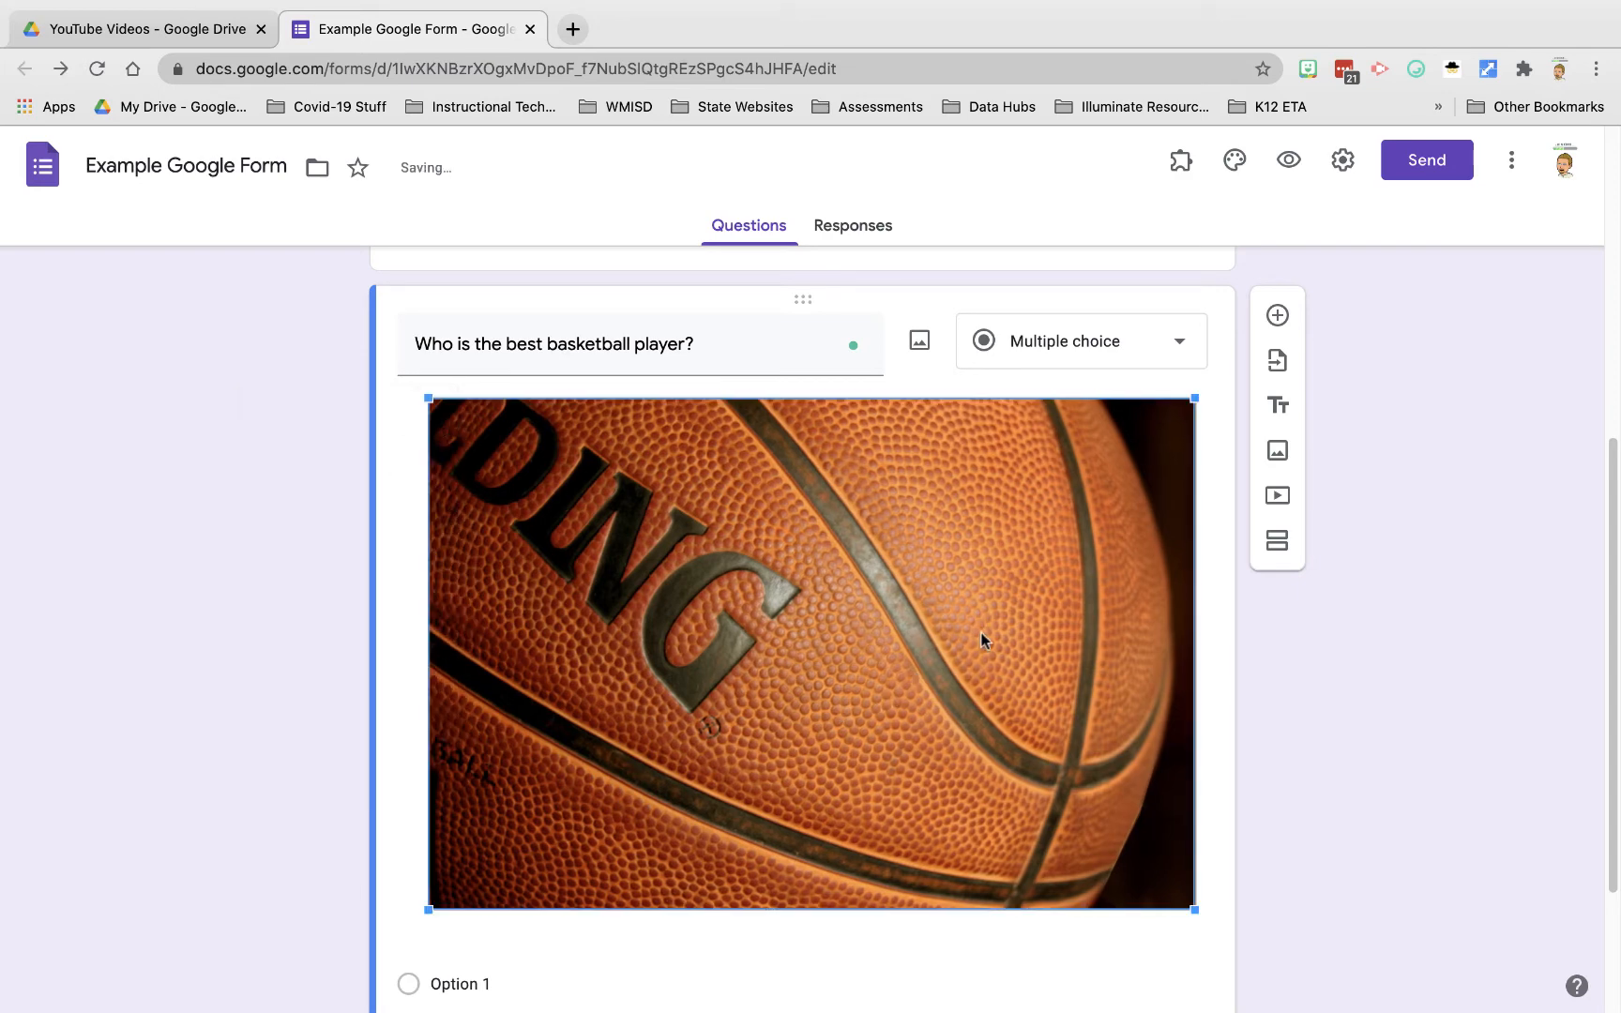
{"action": "left_click_drag", "start_coordinate": [429, 399], "coordinate": [869, 642]}
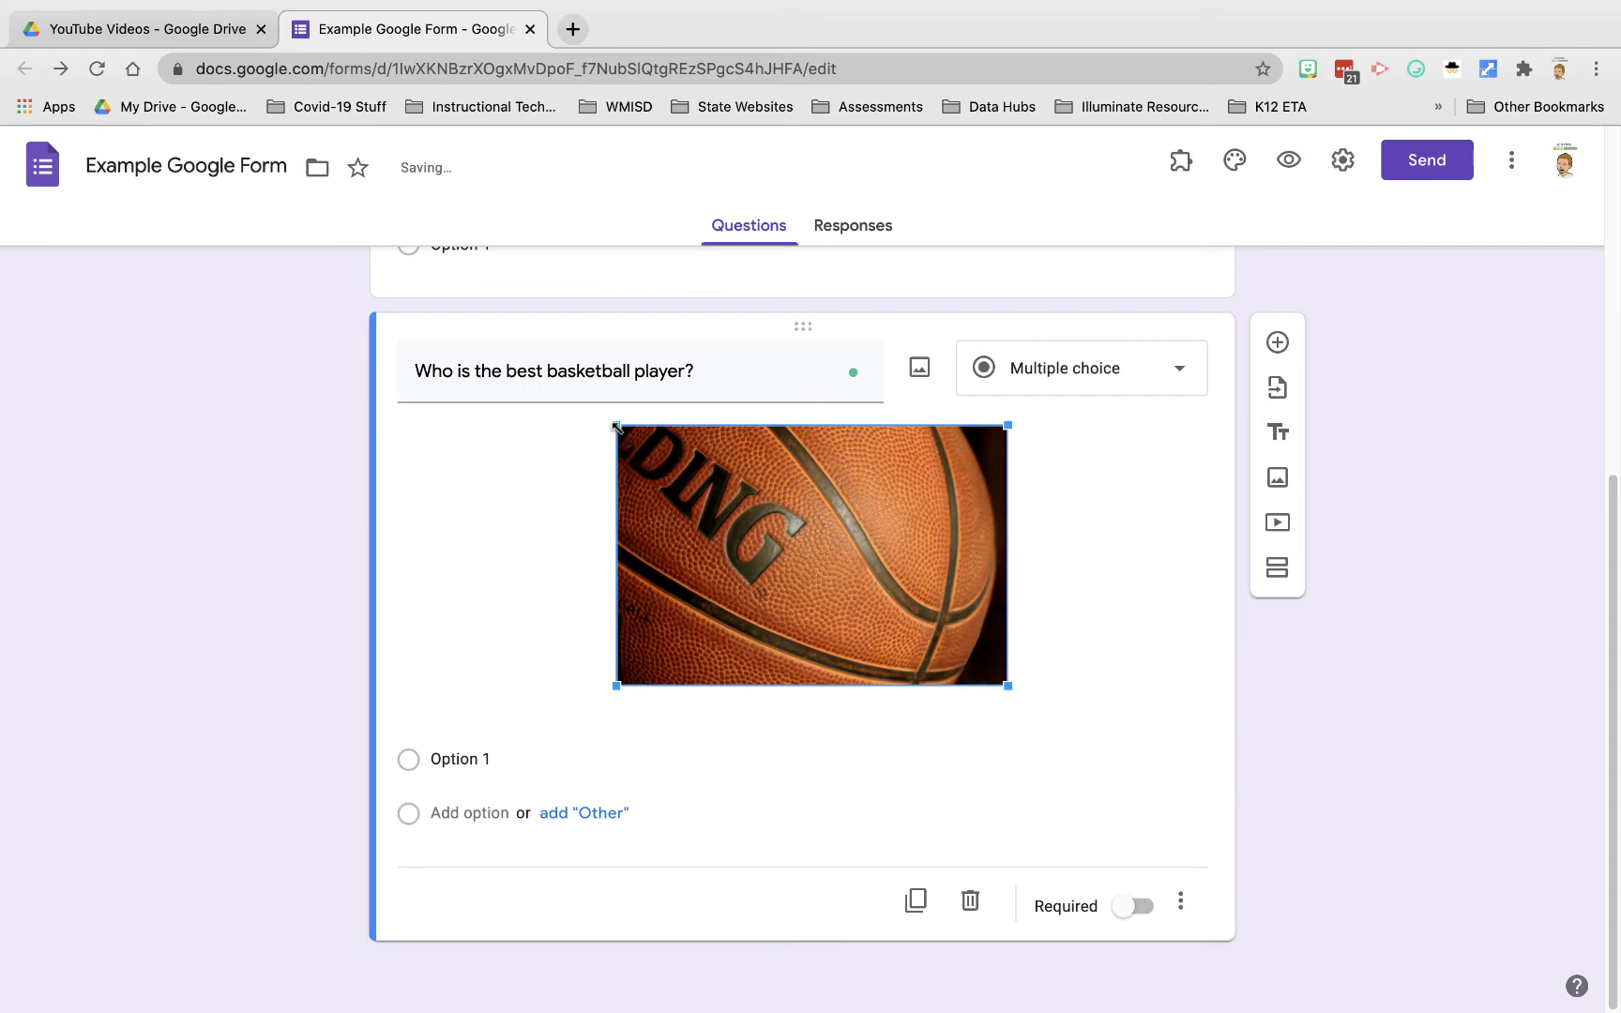
{"action": "left_click_drag", "start_coordinate": [616, 425], "coordinate": [792, 537]}
{"action": "left_click", "coordinate": [1094, 640]}
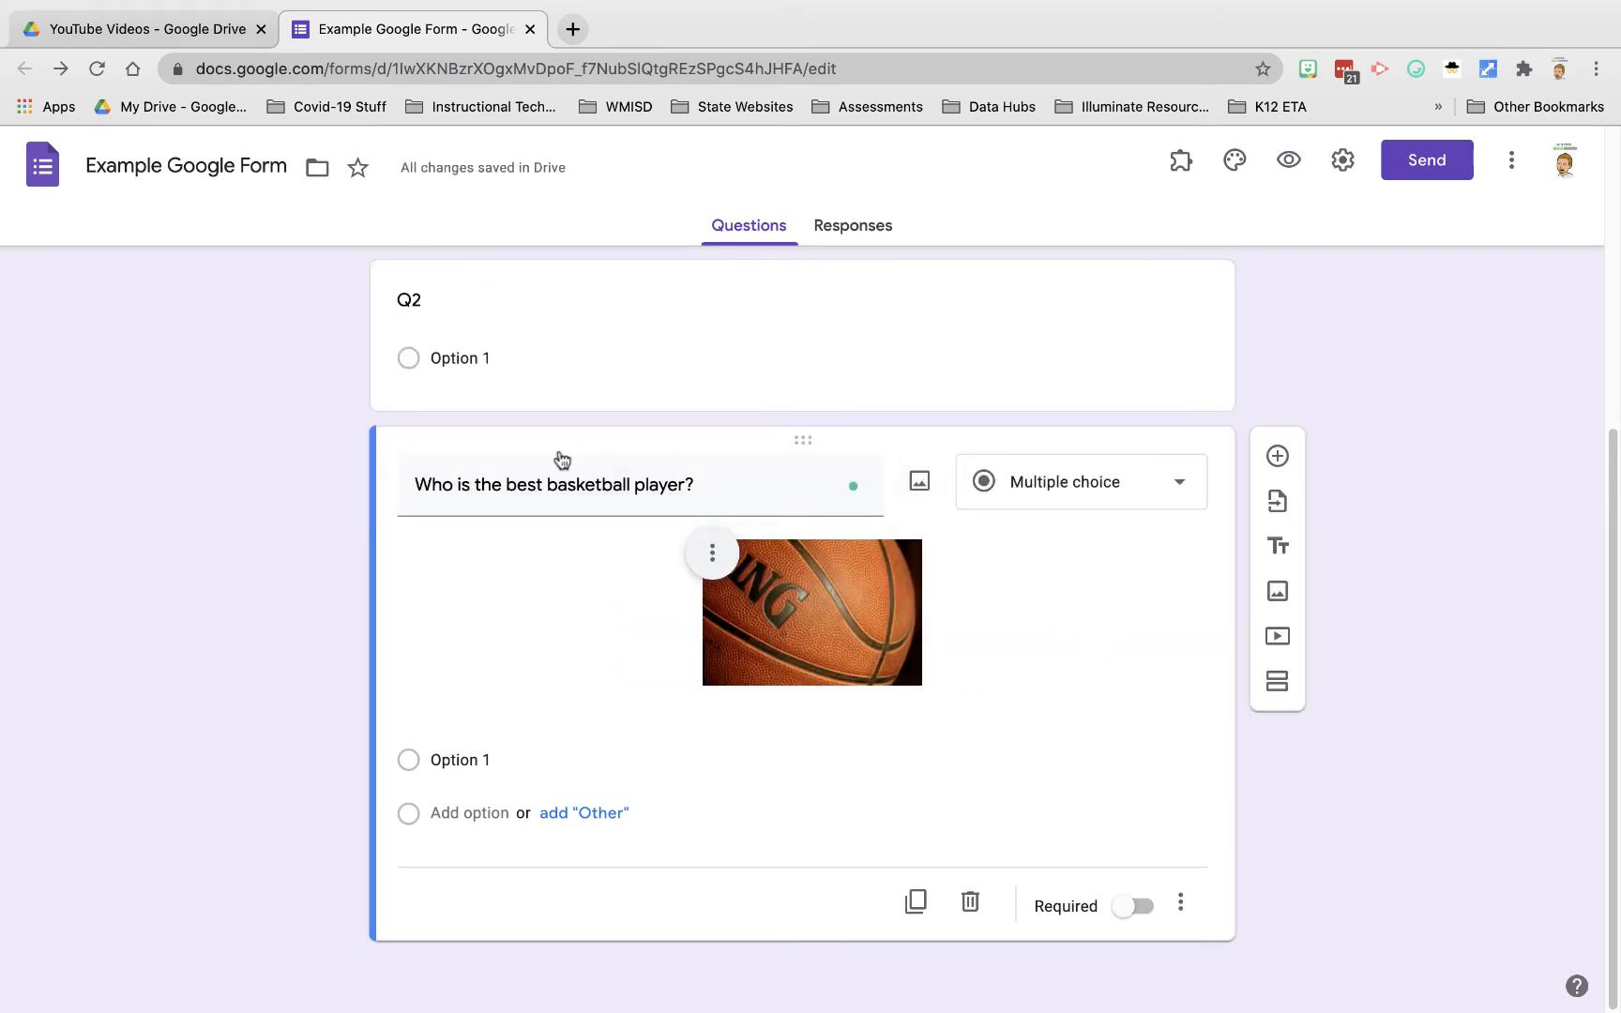
{"action": "left_click", "coordinate": [1101, 495]}
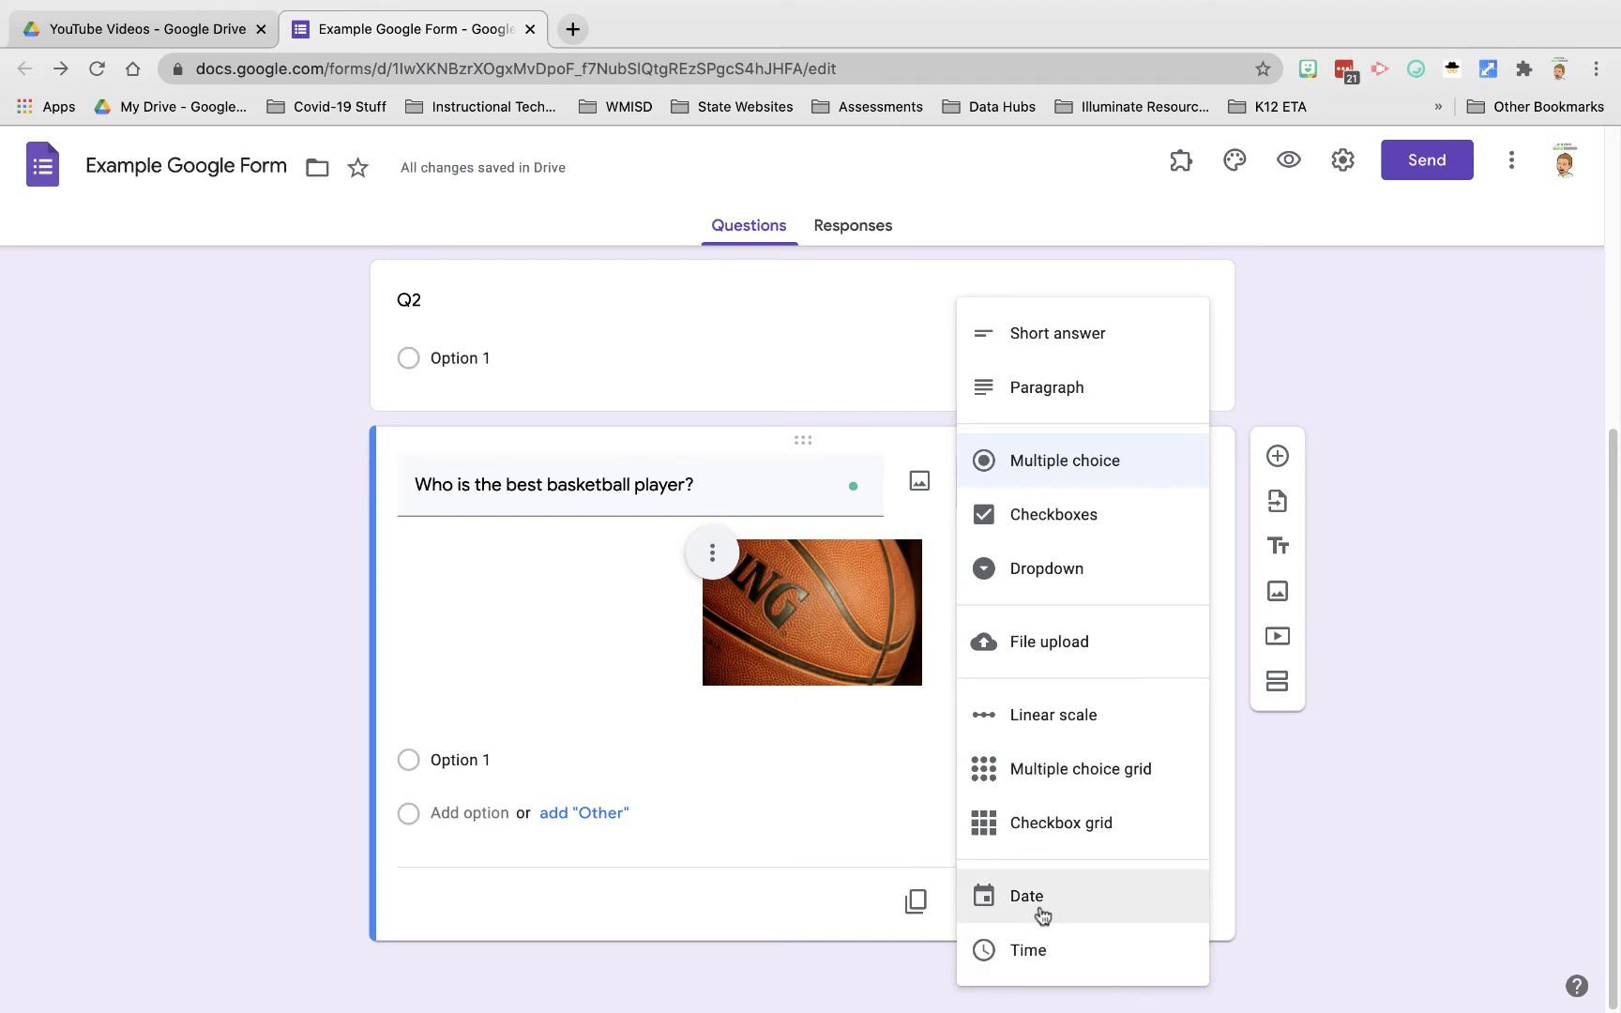
{"action": "left_click", "coordinate": [752, 796]}
{"action": "left_click", "coordinate": [756, 769]}
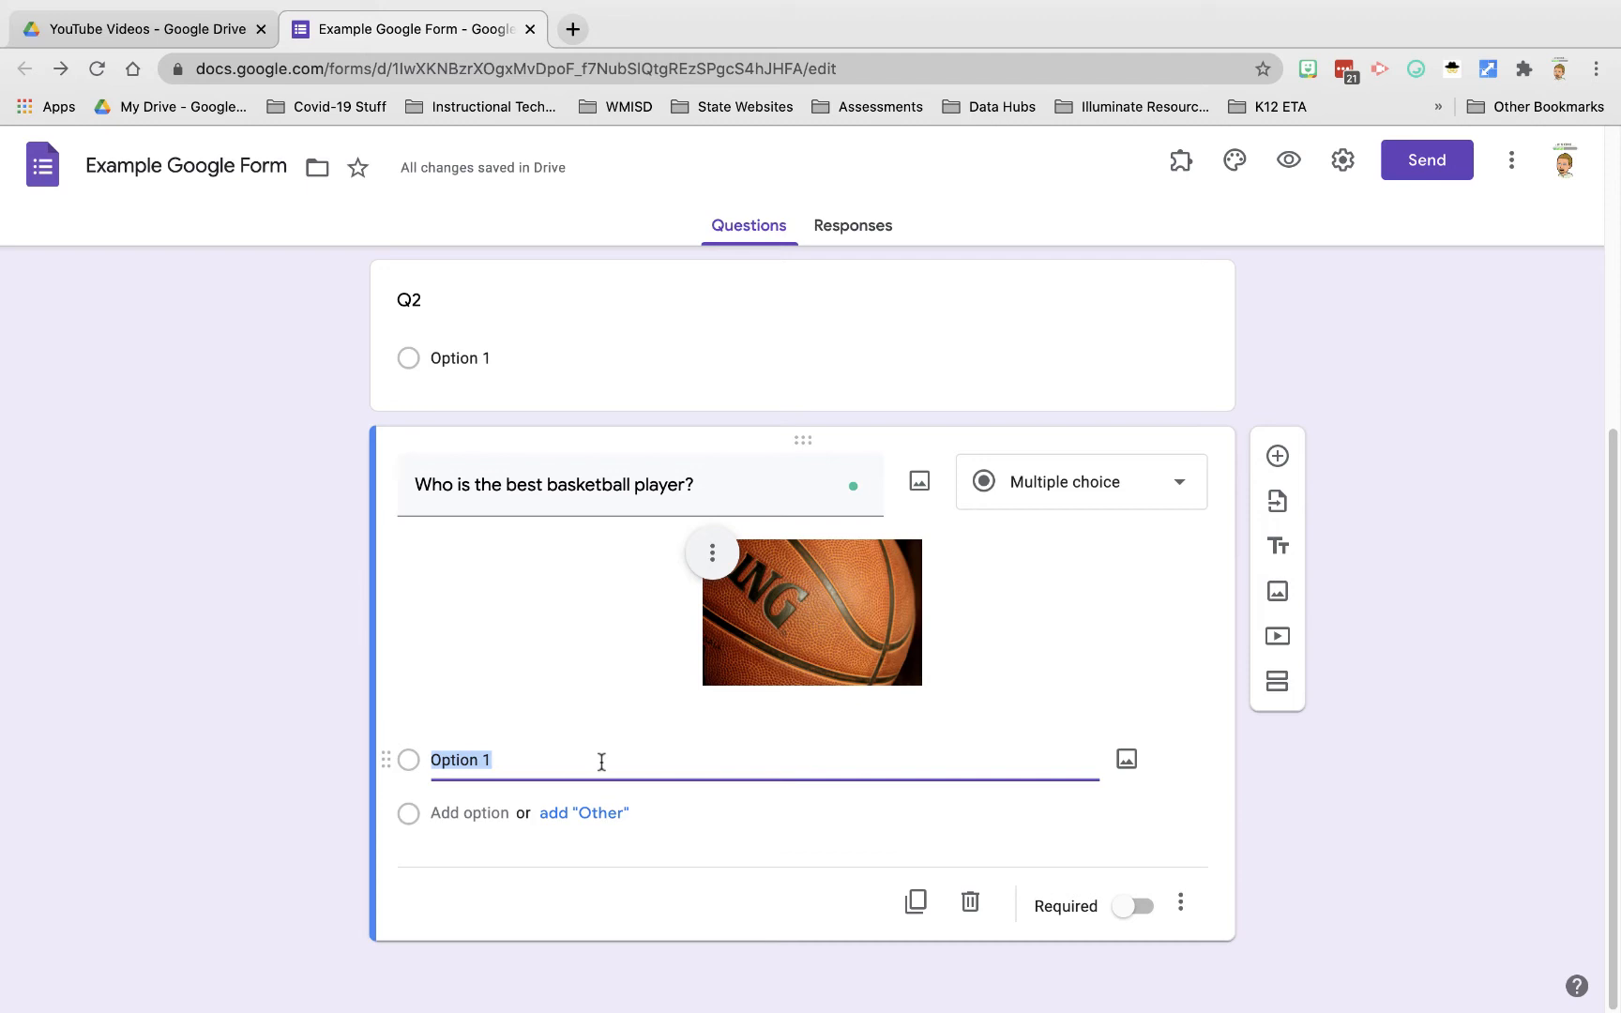
Step: Enter the basketball answers: a first name option, then Michael Jordan and LeBron James
{"action": "left_click", "coordinate": [479, 815]}
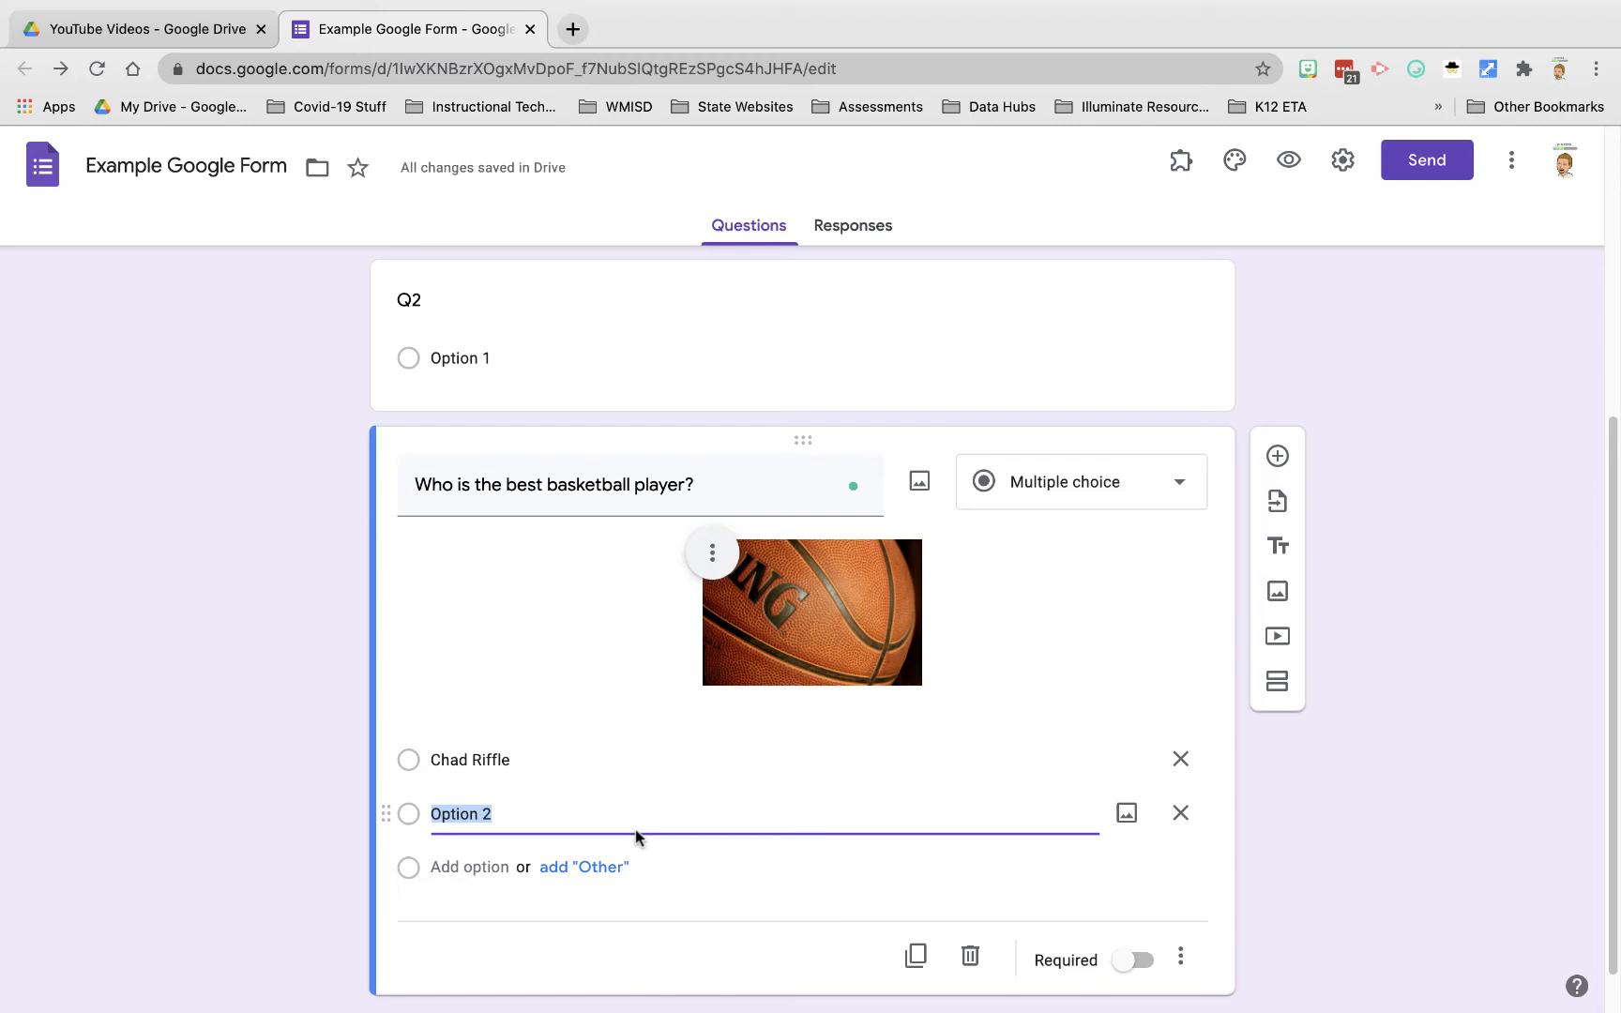
{"action": "type", "text": "Michael "}
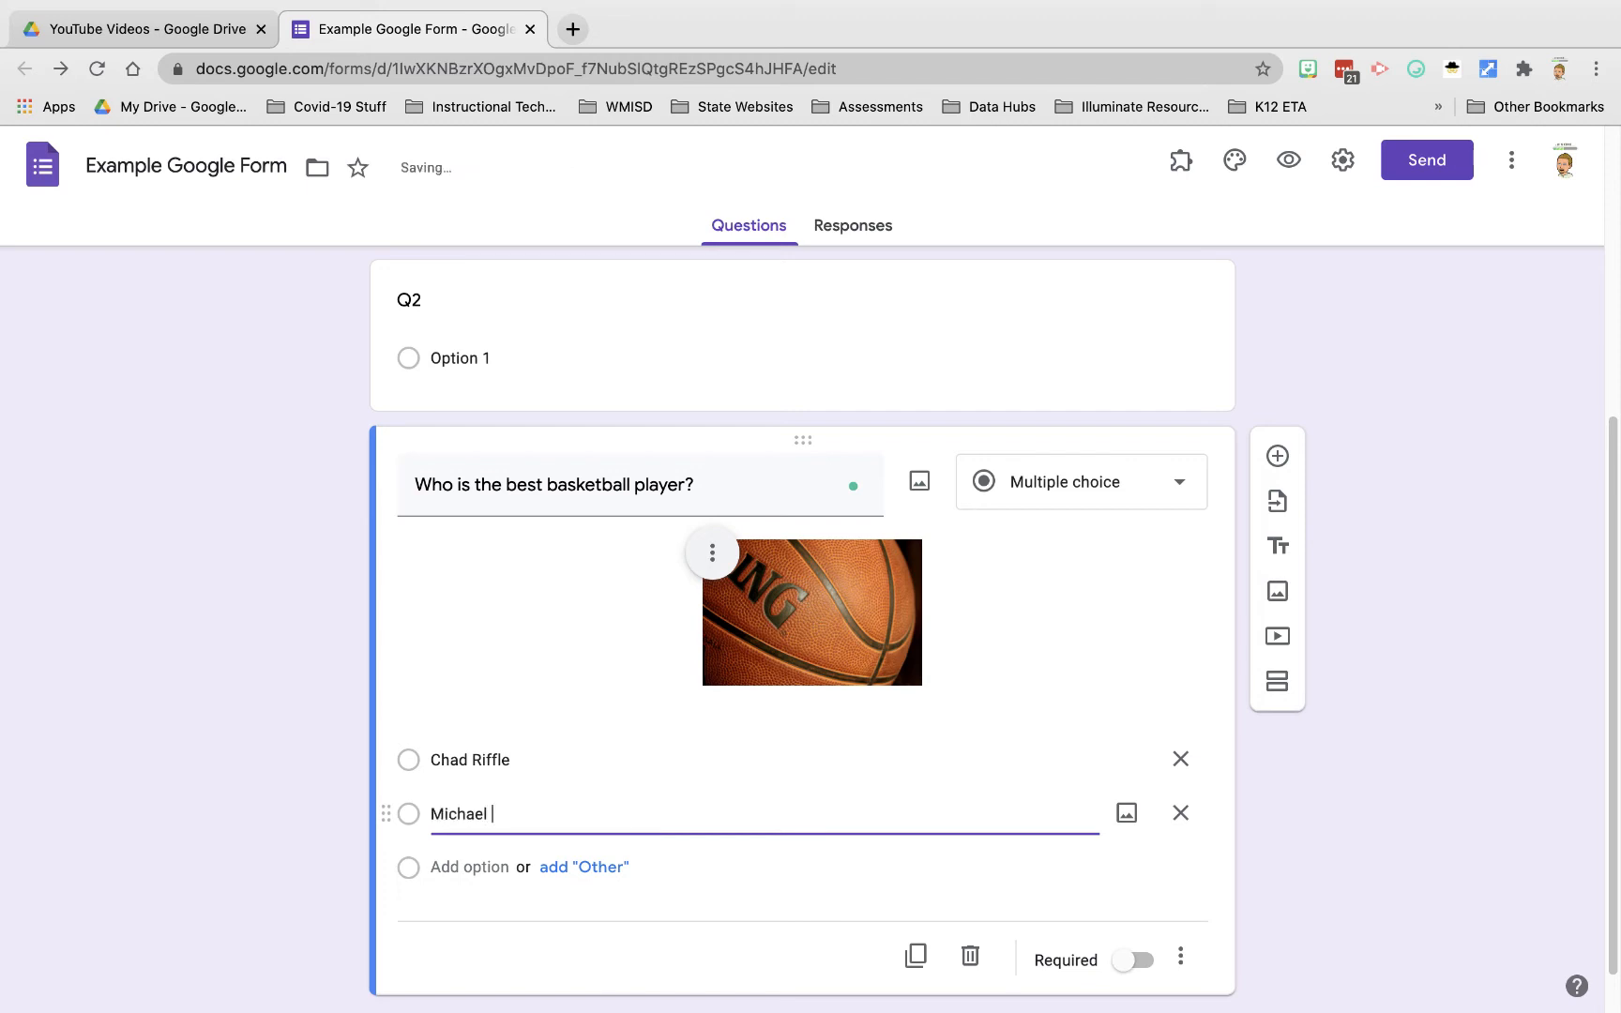
{"action": "type", "text": "Jordan"}
{"action": "key", "text": "Return"}
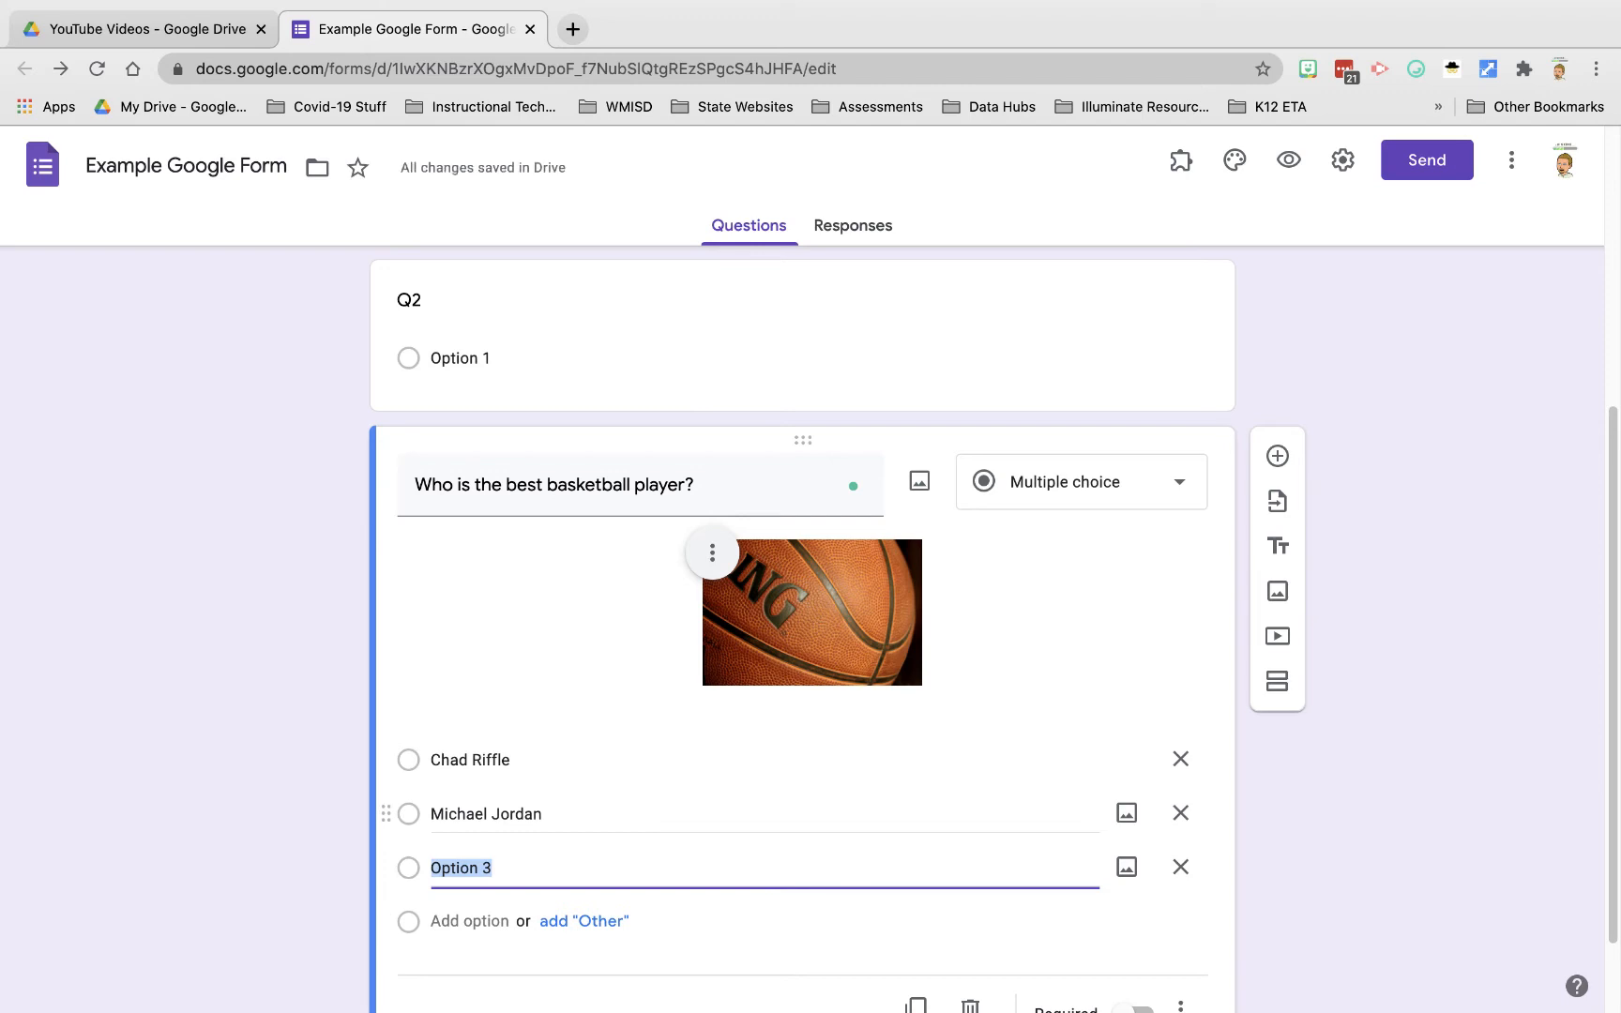
{"action": "type", "text": "LeBr"}
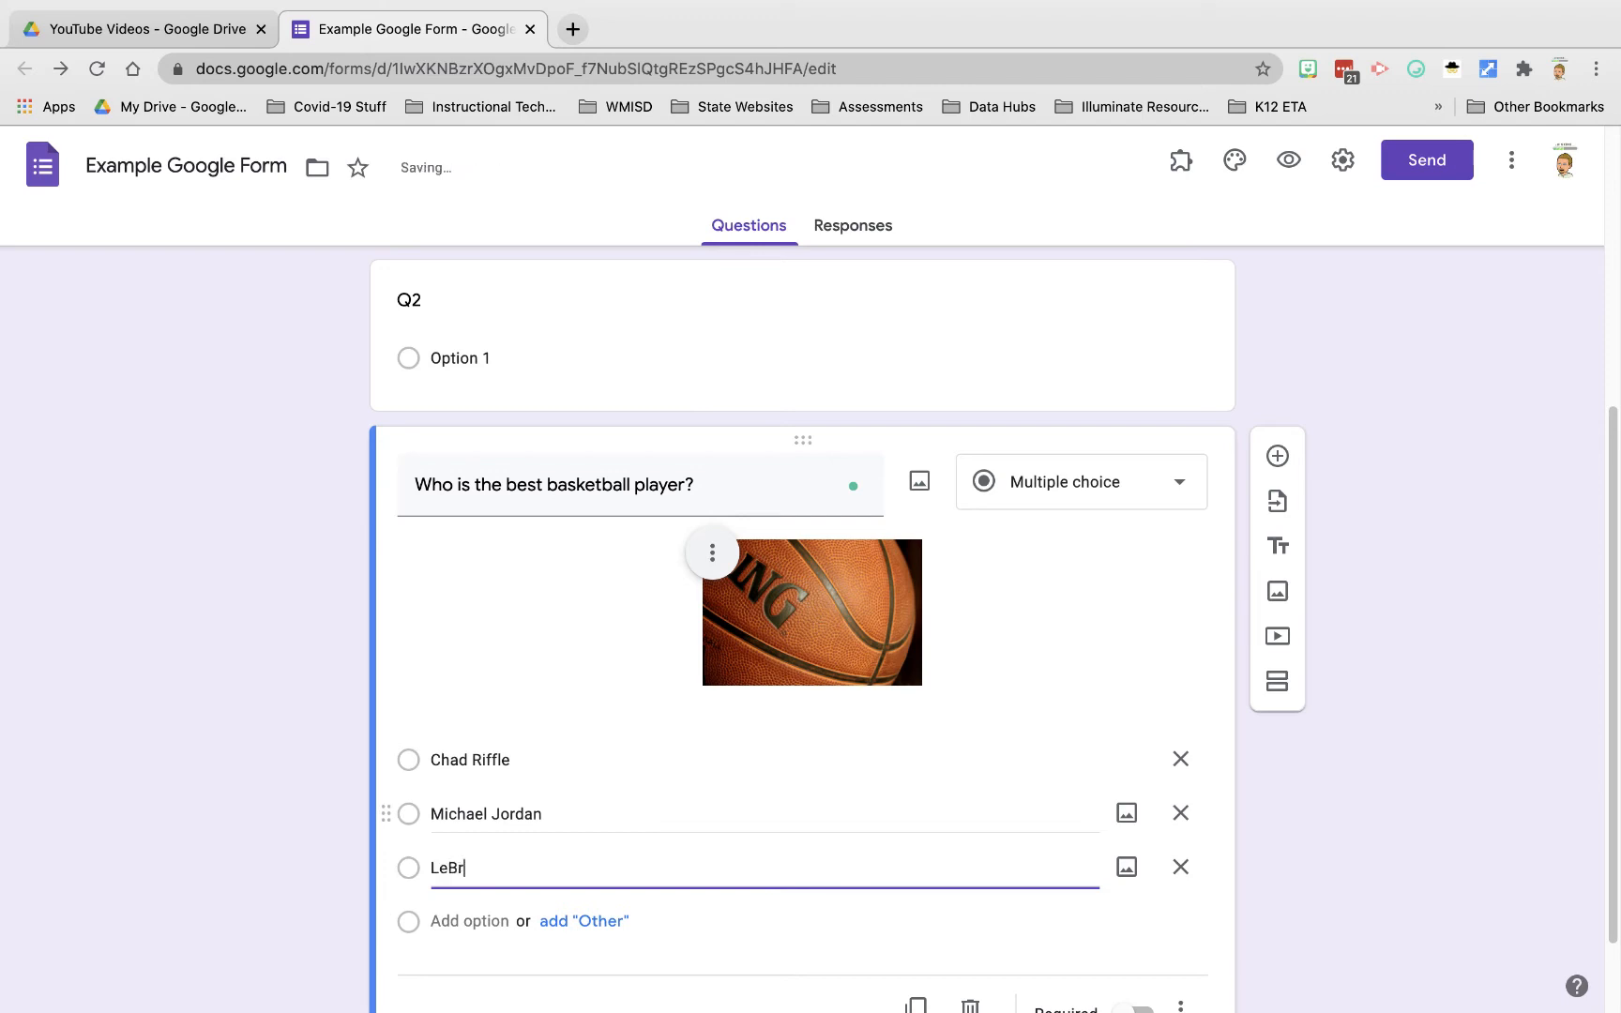
{"action": "type", "text": "on James"}
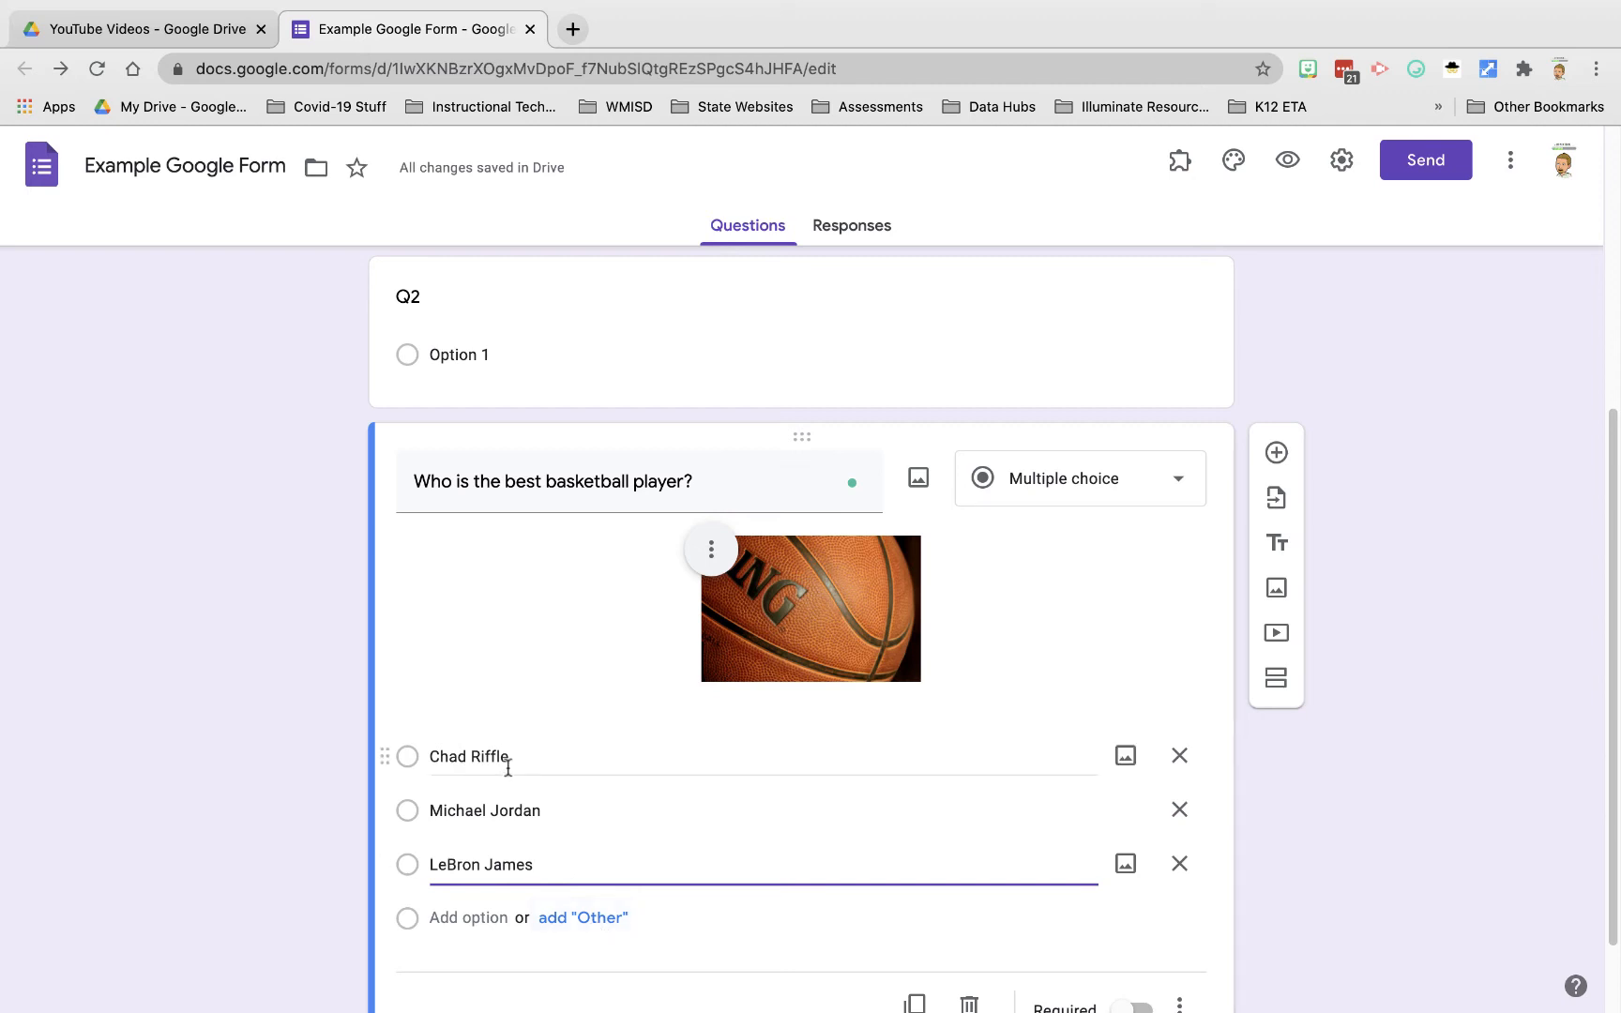
Step: Add an 'Other' answer choice and preview the form
{"action": "scroll", "coordinate": [608, 902], "scroll_direction": "up", "scroll_amount": 1}
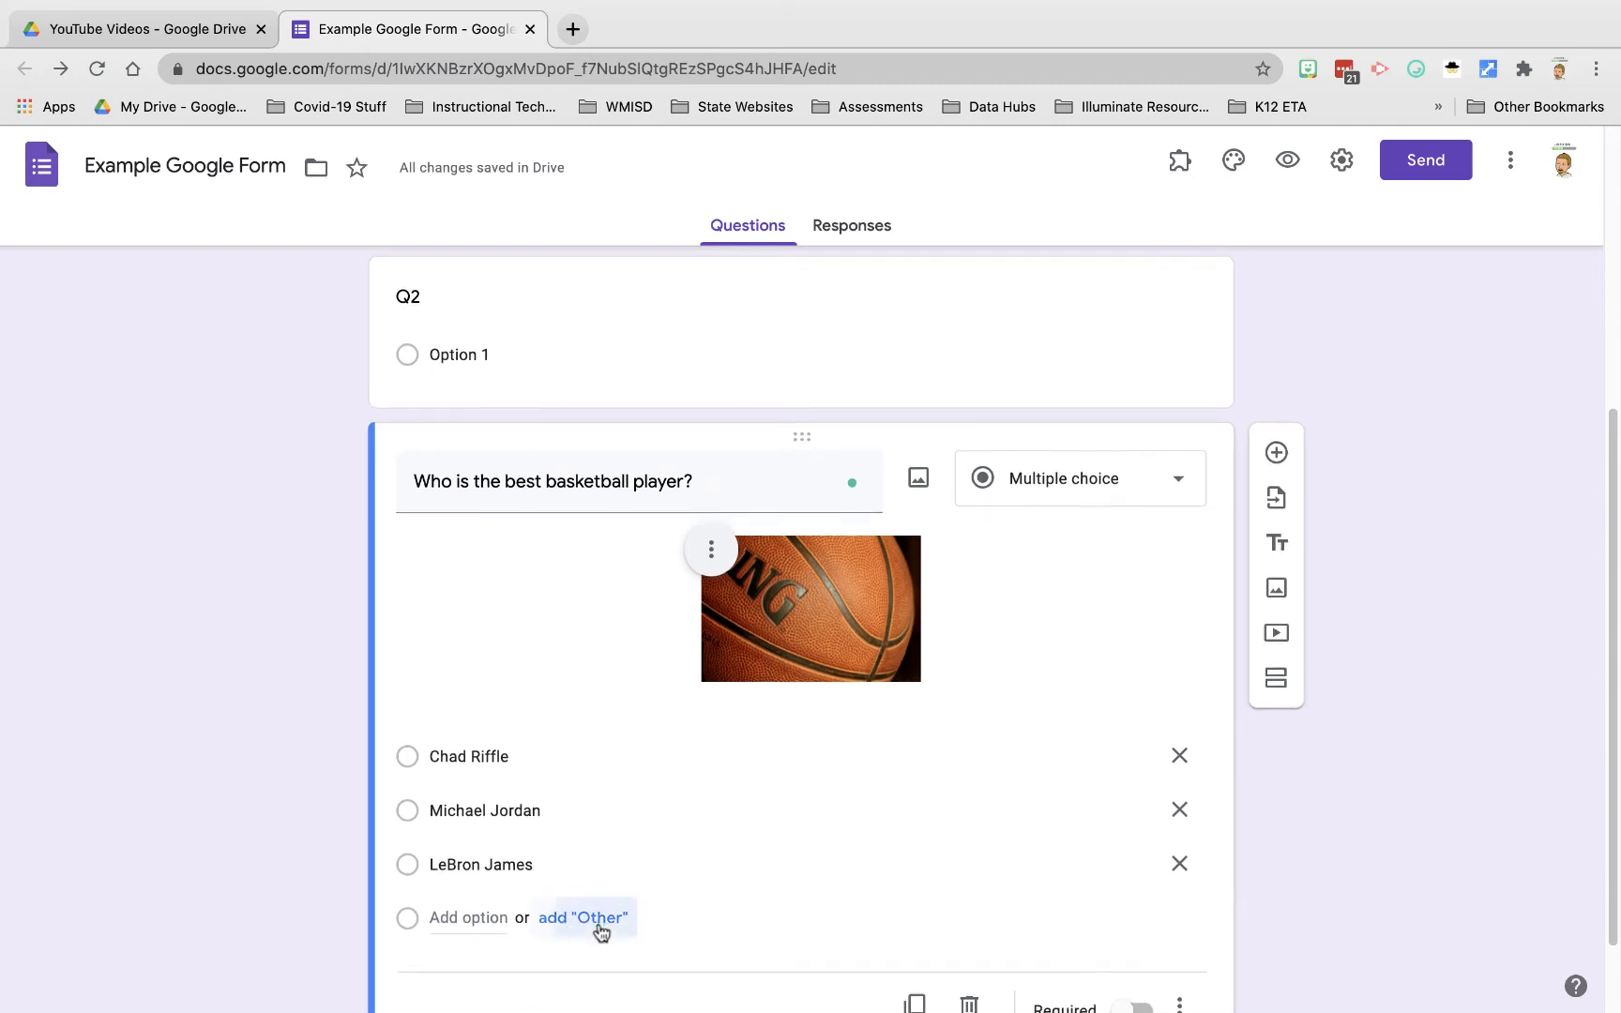
{"action": "left_click", "coordinate": [596, 929]}
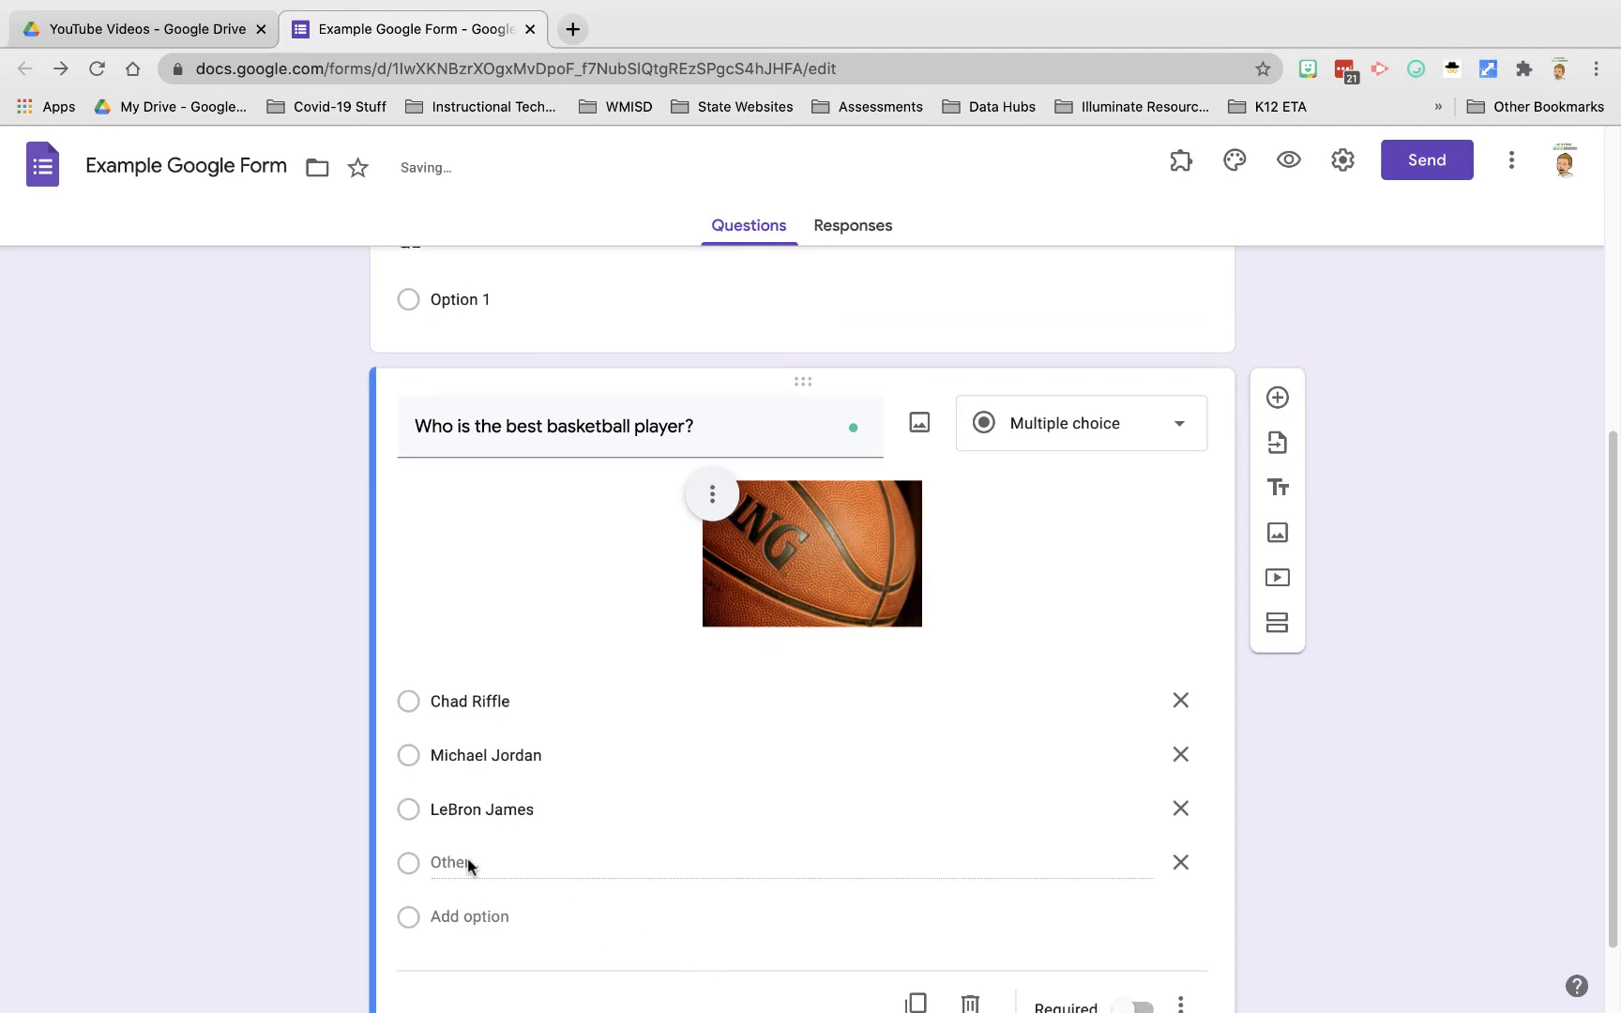
{"action": "left_click", "coordinate": [1291, 161]}
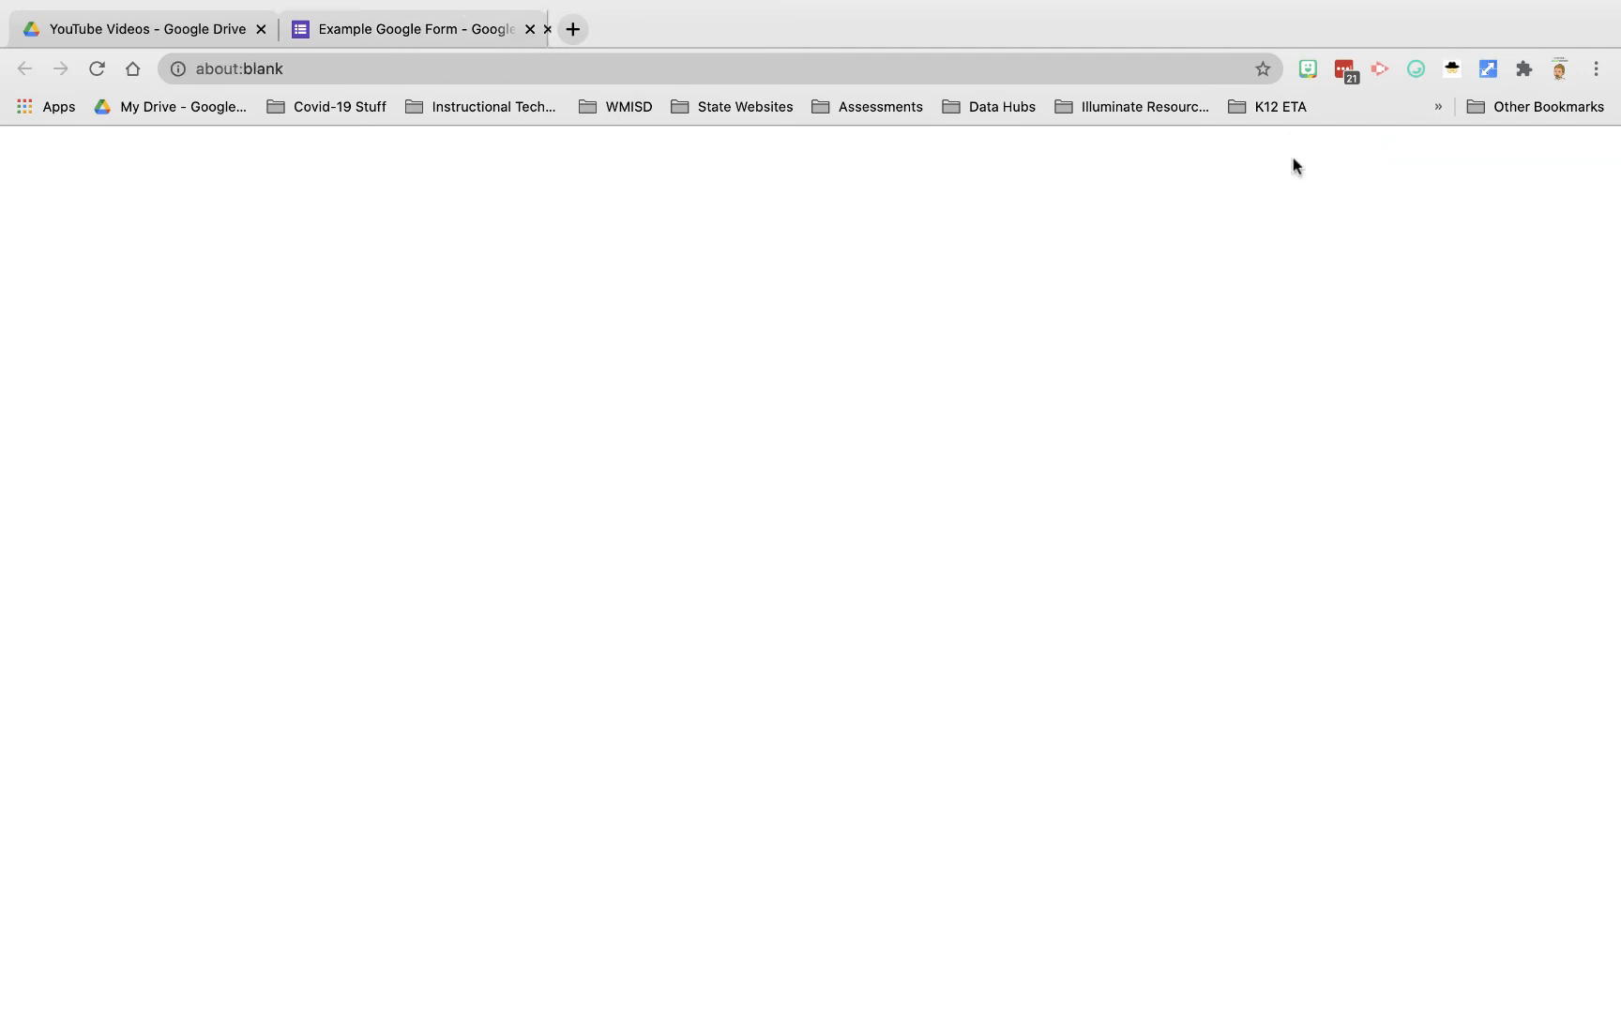
Step: In the preview, answer the basketball question with Other: 'Dennis Rodman'
{"action": "scroll", "coordinate": [702, 535], "scroll_direction": "down", "scroll_amount": 3}
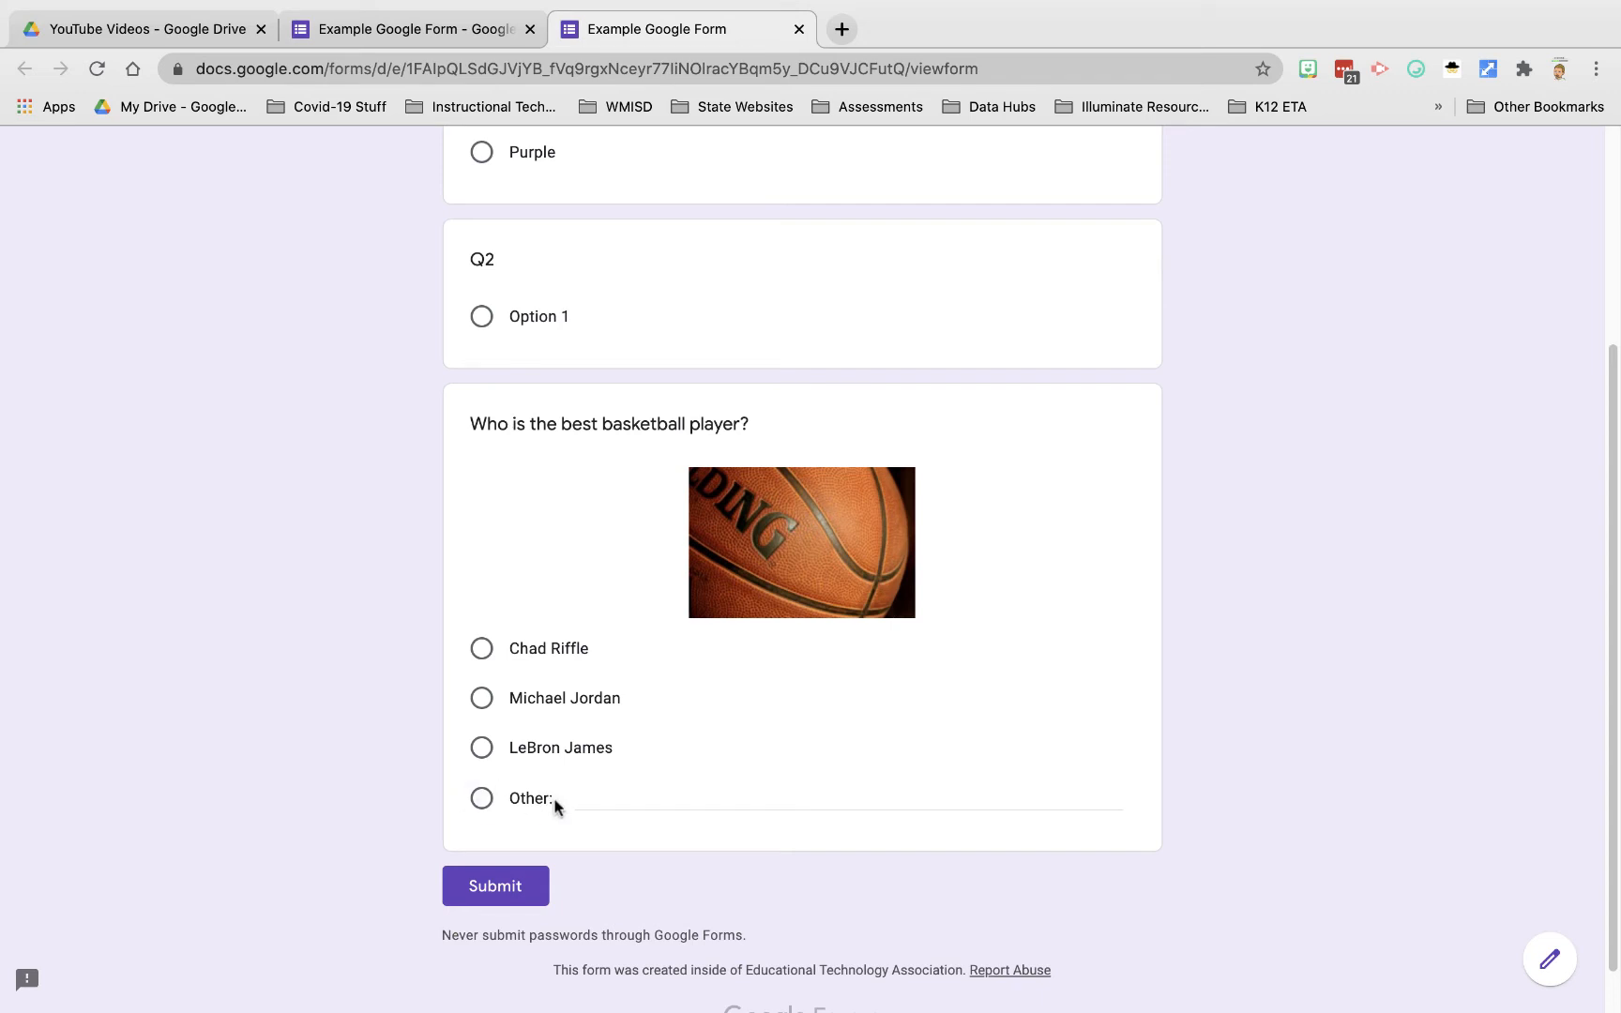
{"action": "left_click", "coordinate": [612, 797]}
{"action": "type", "text": "De"}
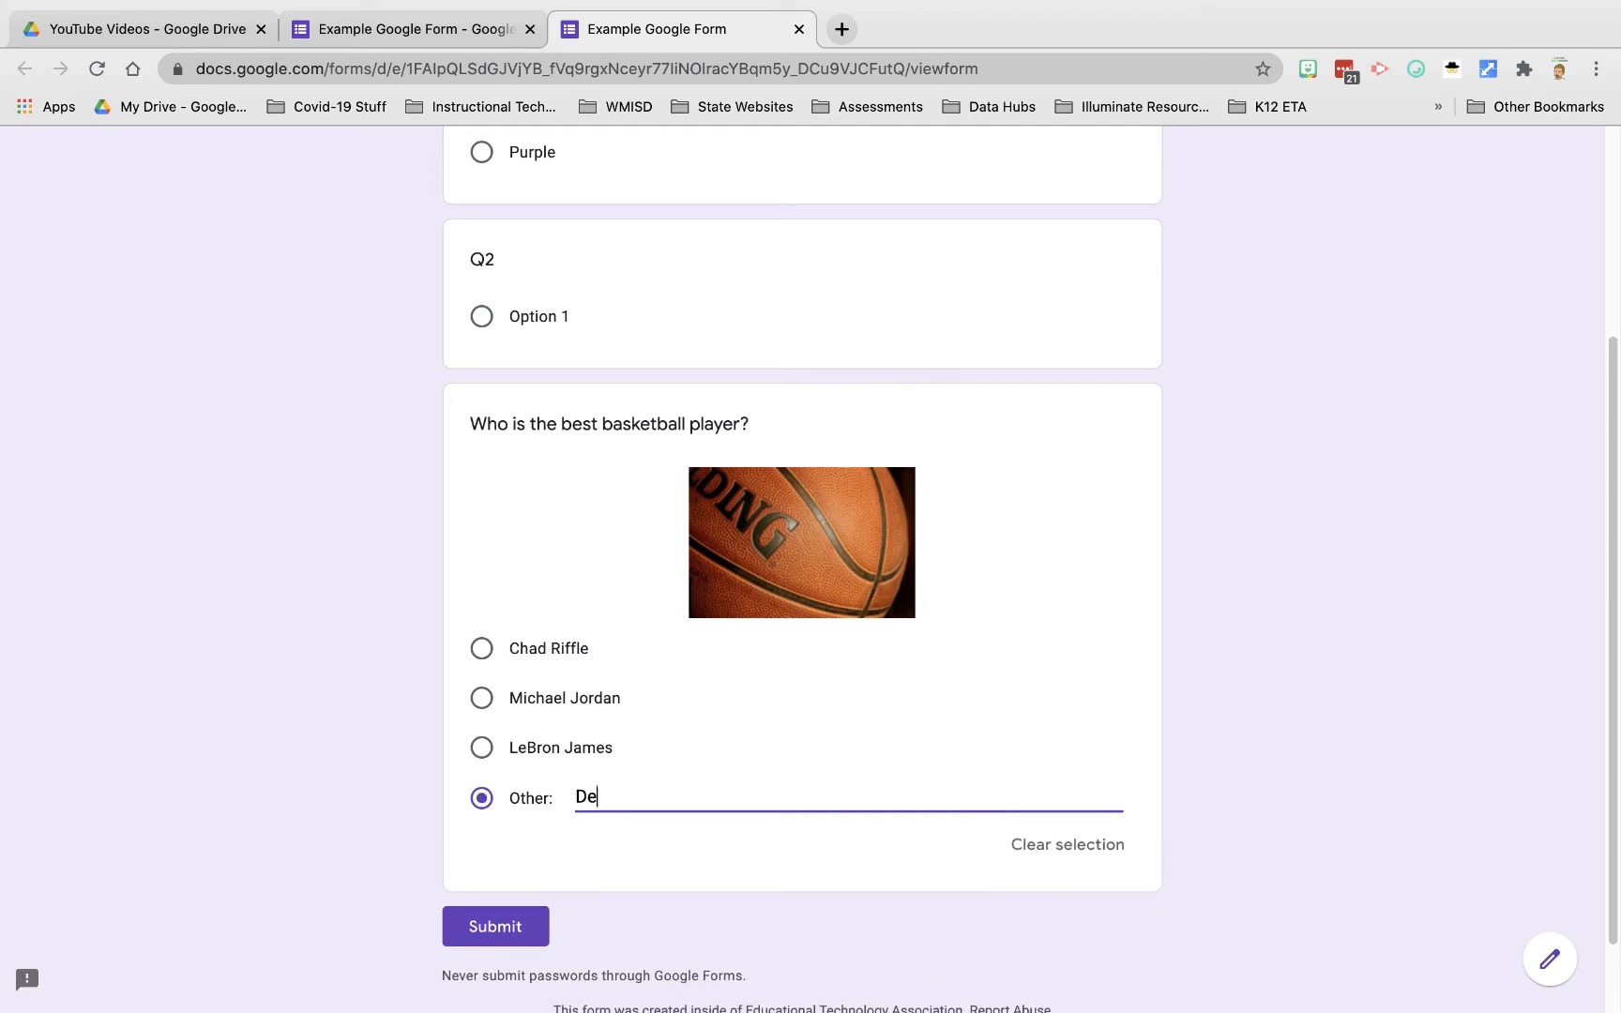
{"action": "type", "text": "nnis Rodman"}
Step: Close the preview without submitting and delete the Other choice from the basketball question
{"action": "left_click", "coordinate": [798, 29]}
{"action": "left_click", "coordinate": [899, 357]}
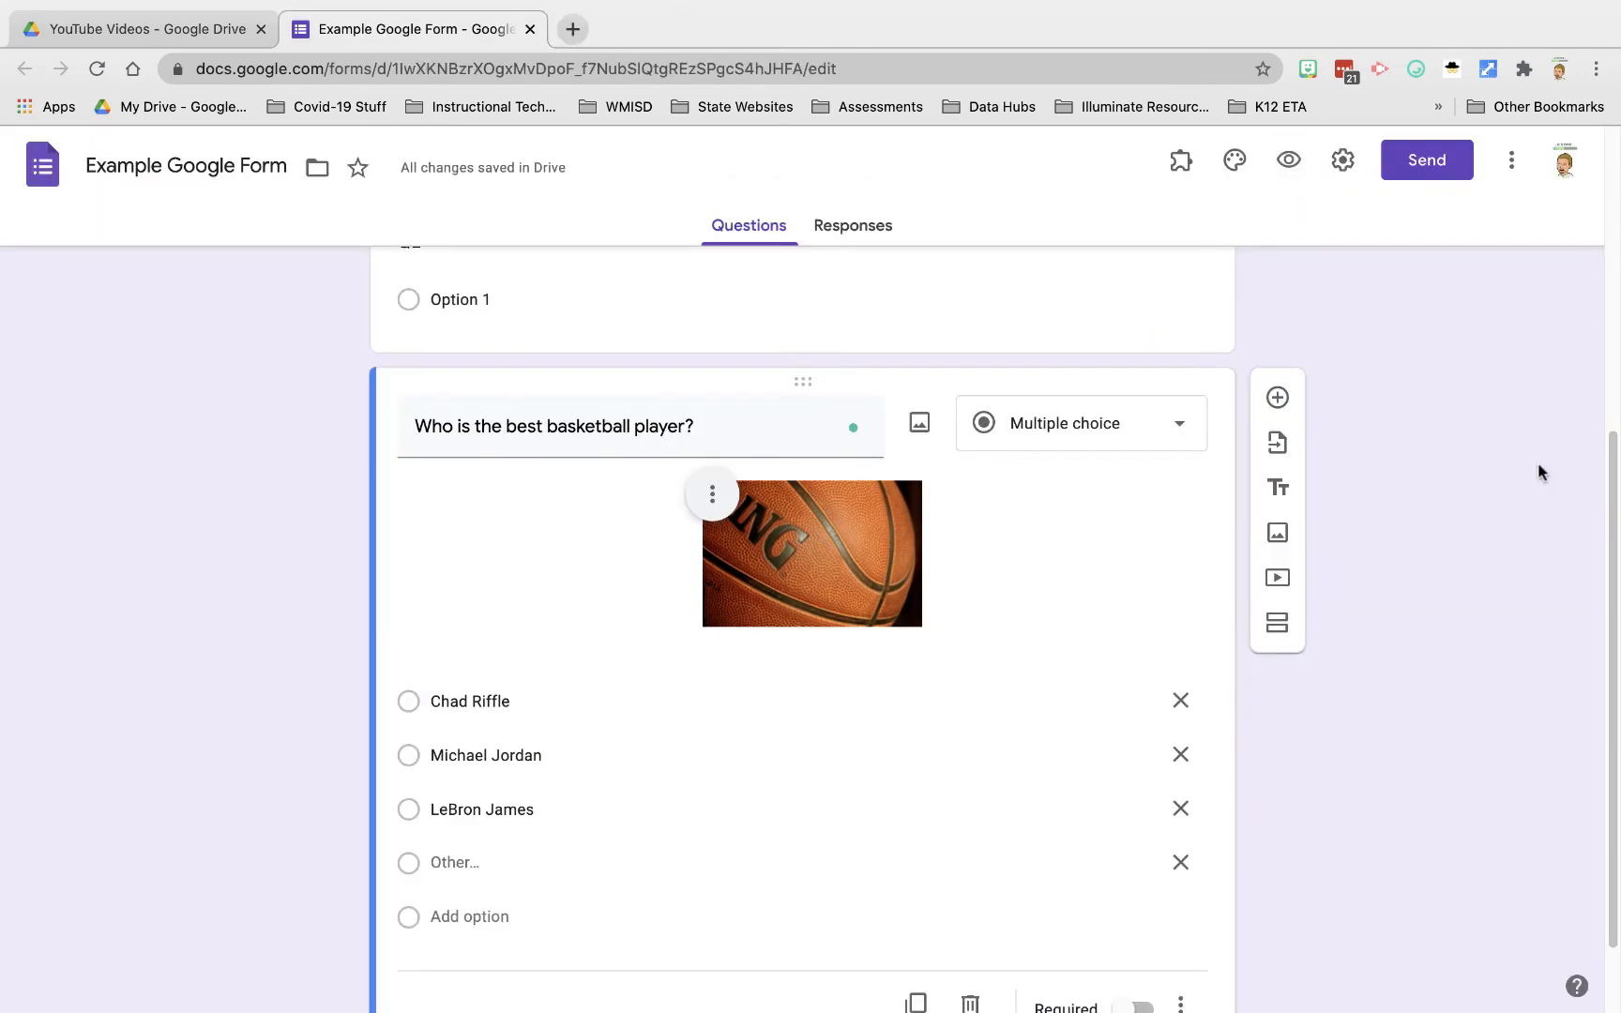
{"action": "scroll", "coordinate": [771, 746], "scroll_direction": "down", "scroll_amount": 2}
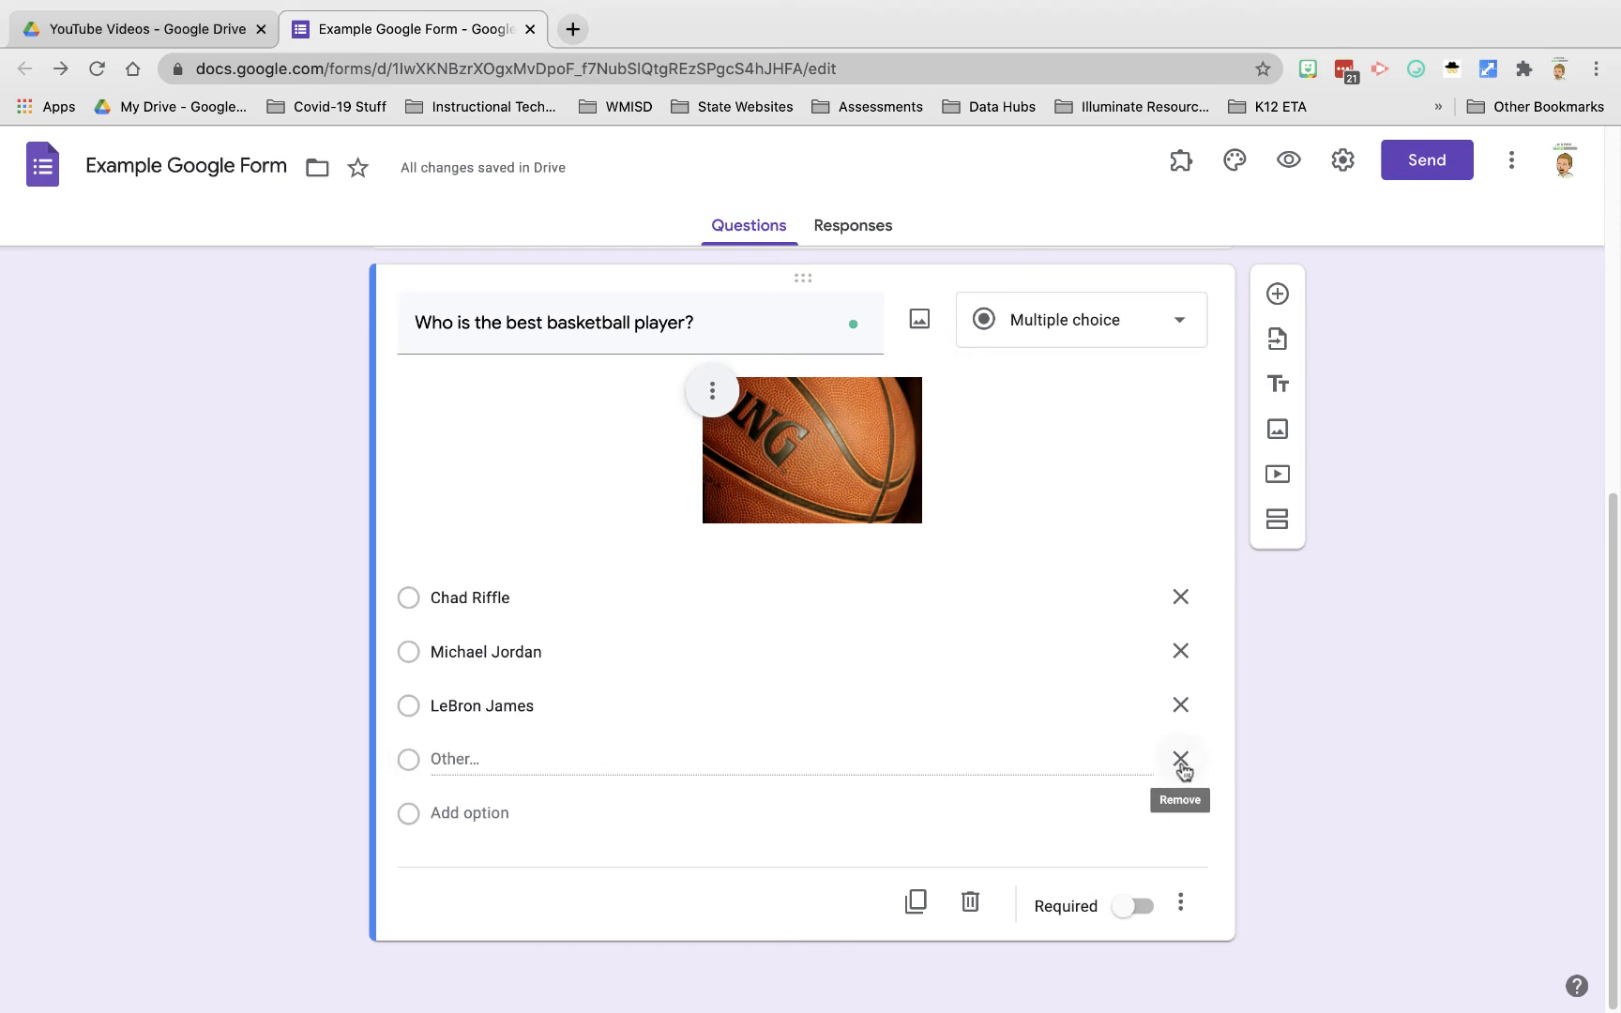
{"action": "left_click", "coordinate": [1181, 759]}
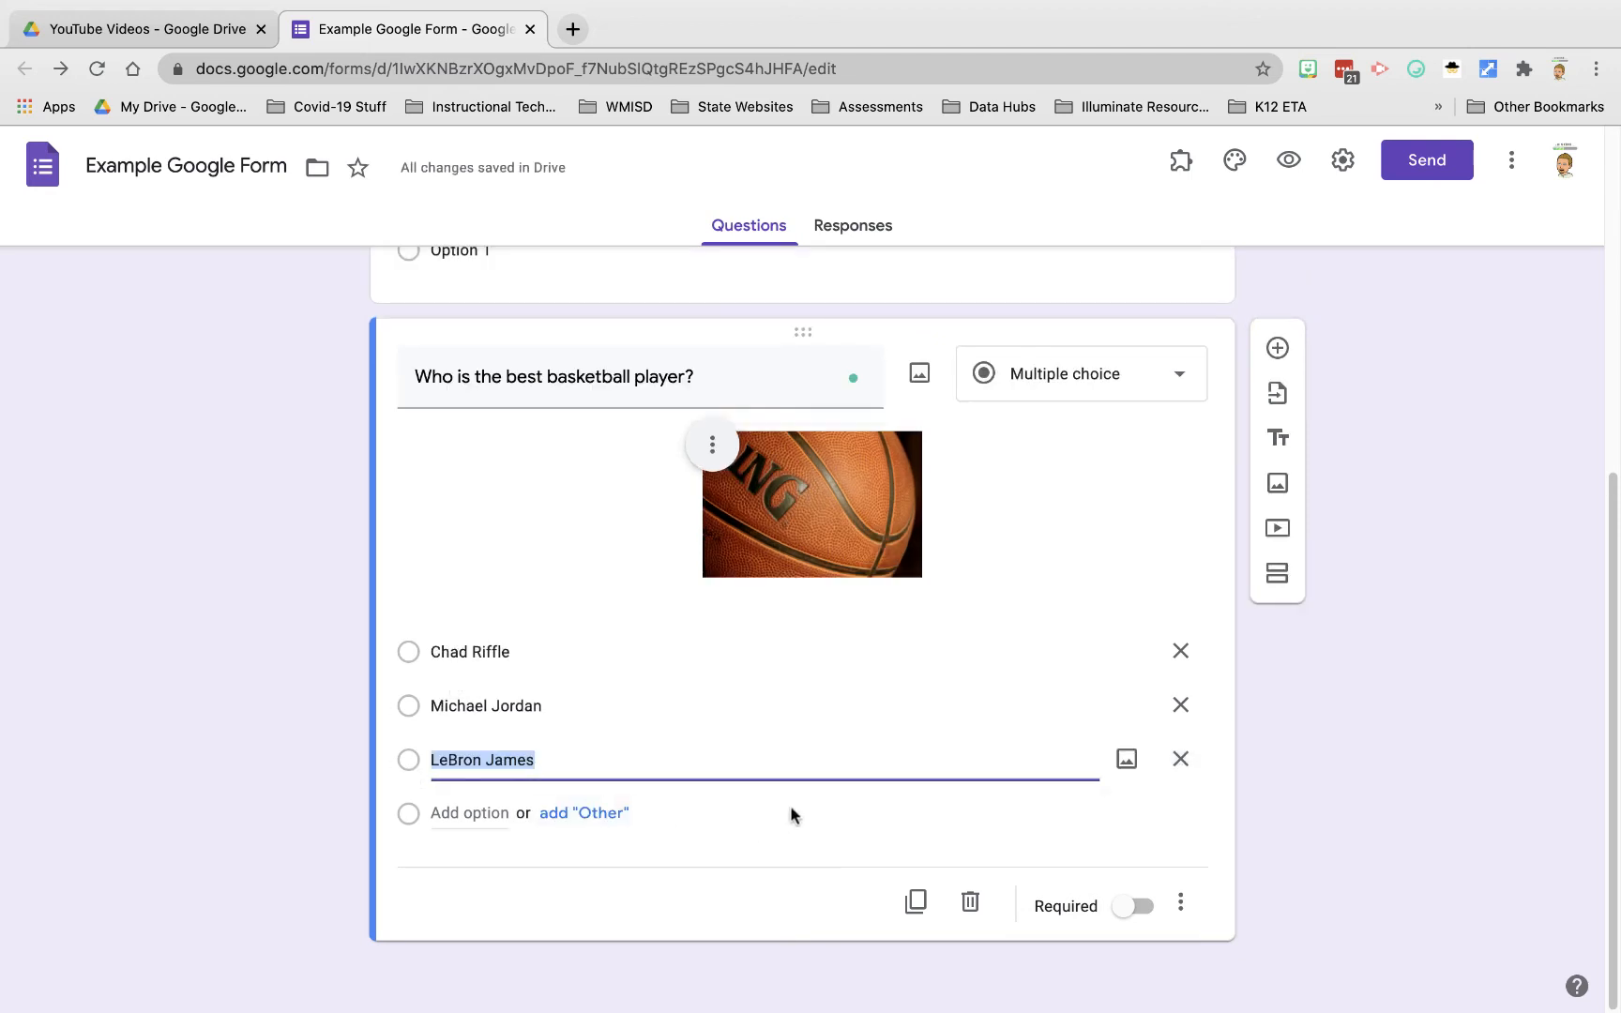
Step: Attach a red Cavs jersey photo from a 'Lebron James' image search to the LeBron James answer
{"action": "left_click", "coordinate": [1128, 763]}
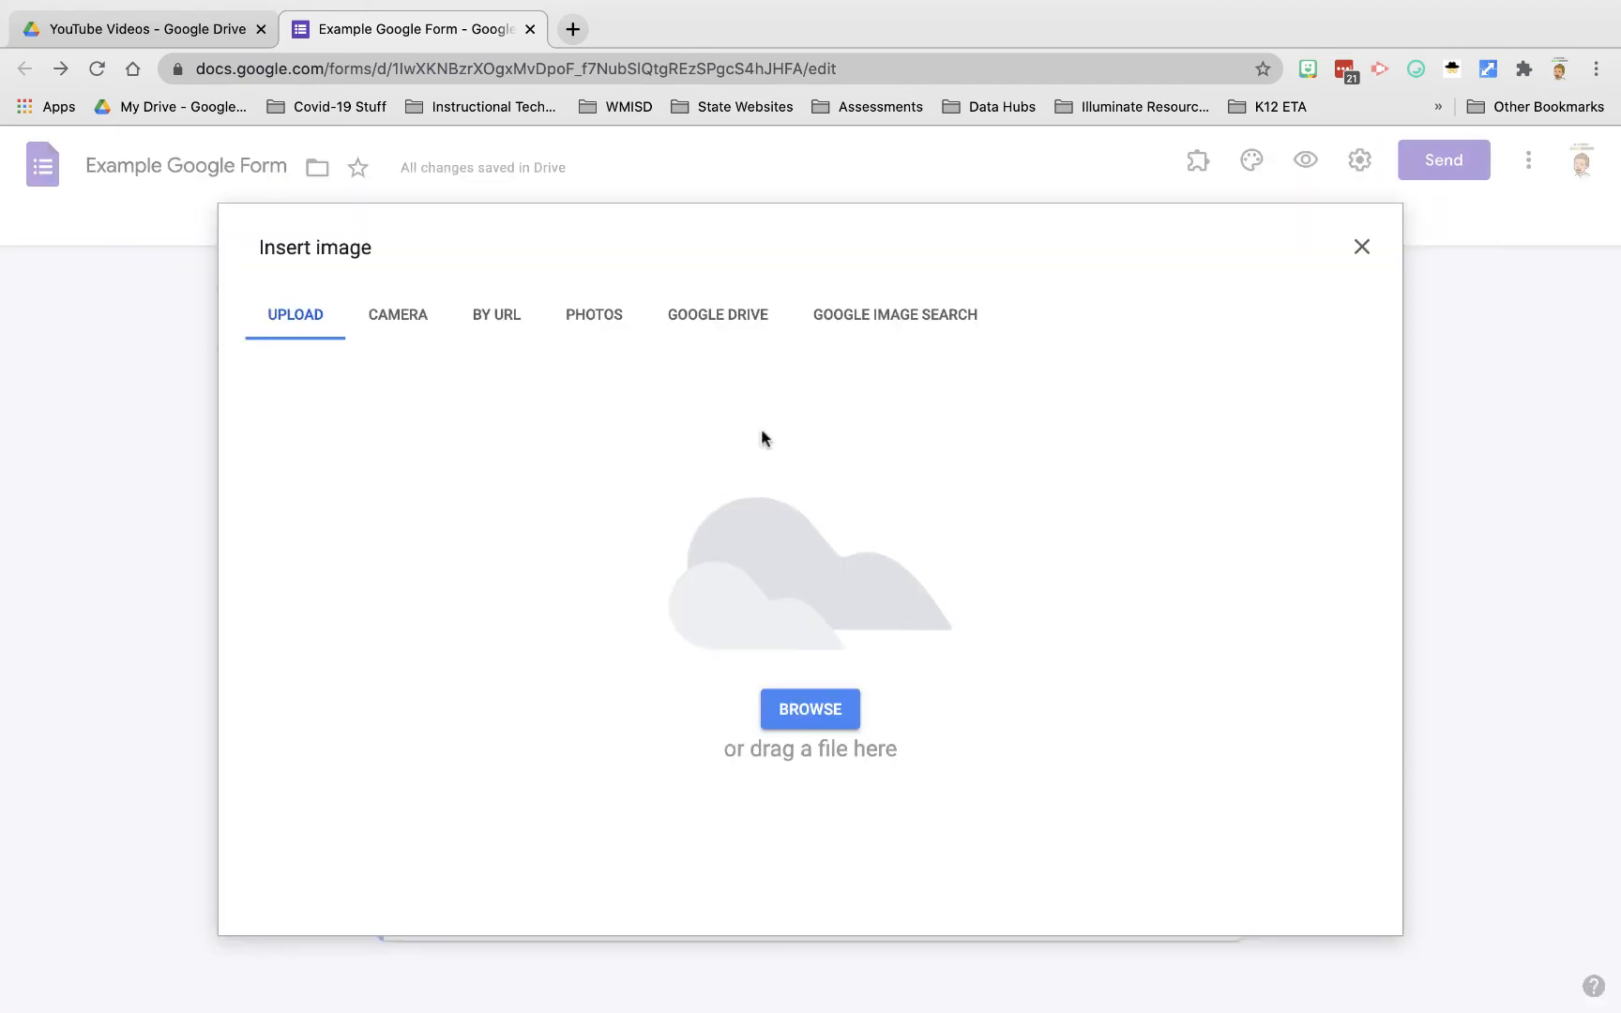
{"action": "left_click", "coordinate": [916, 314]}
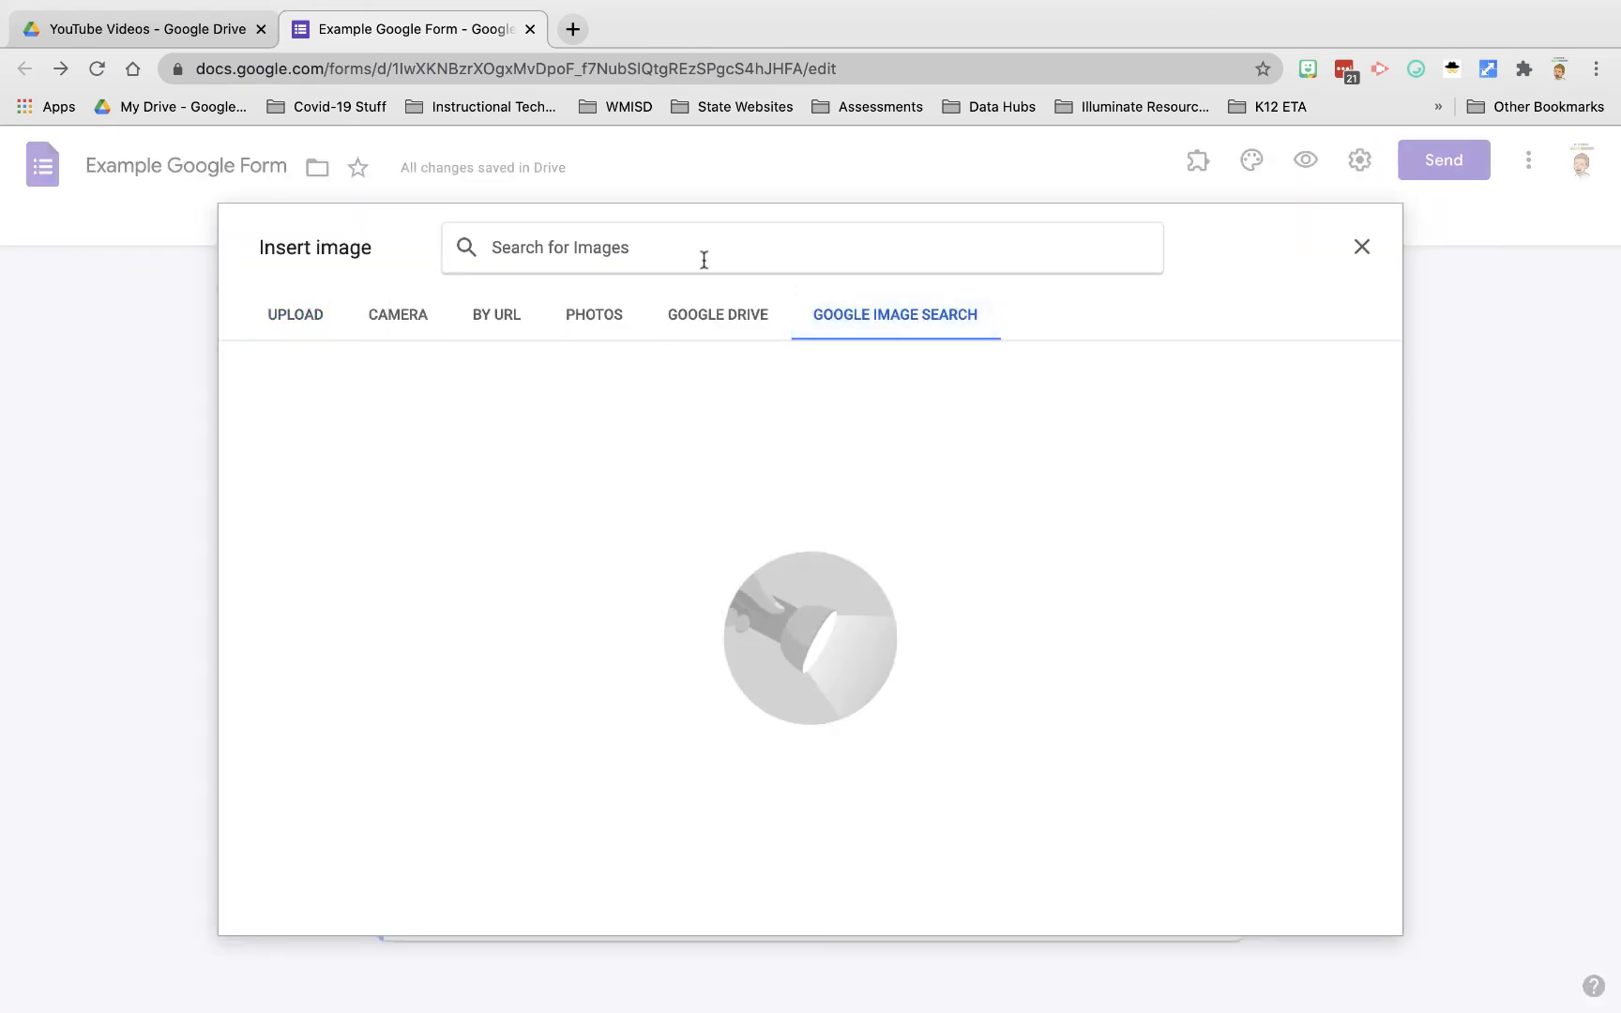
{"action": "type", "text": "Lebron James"}
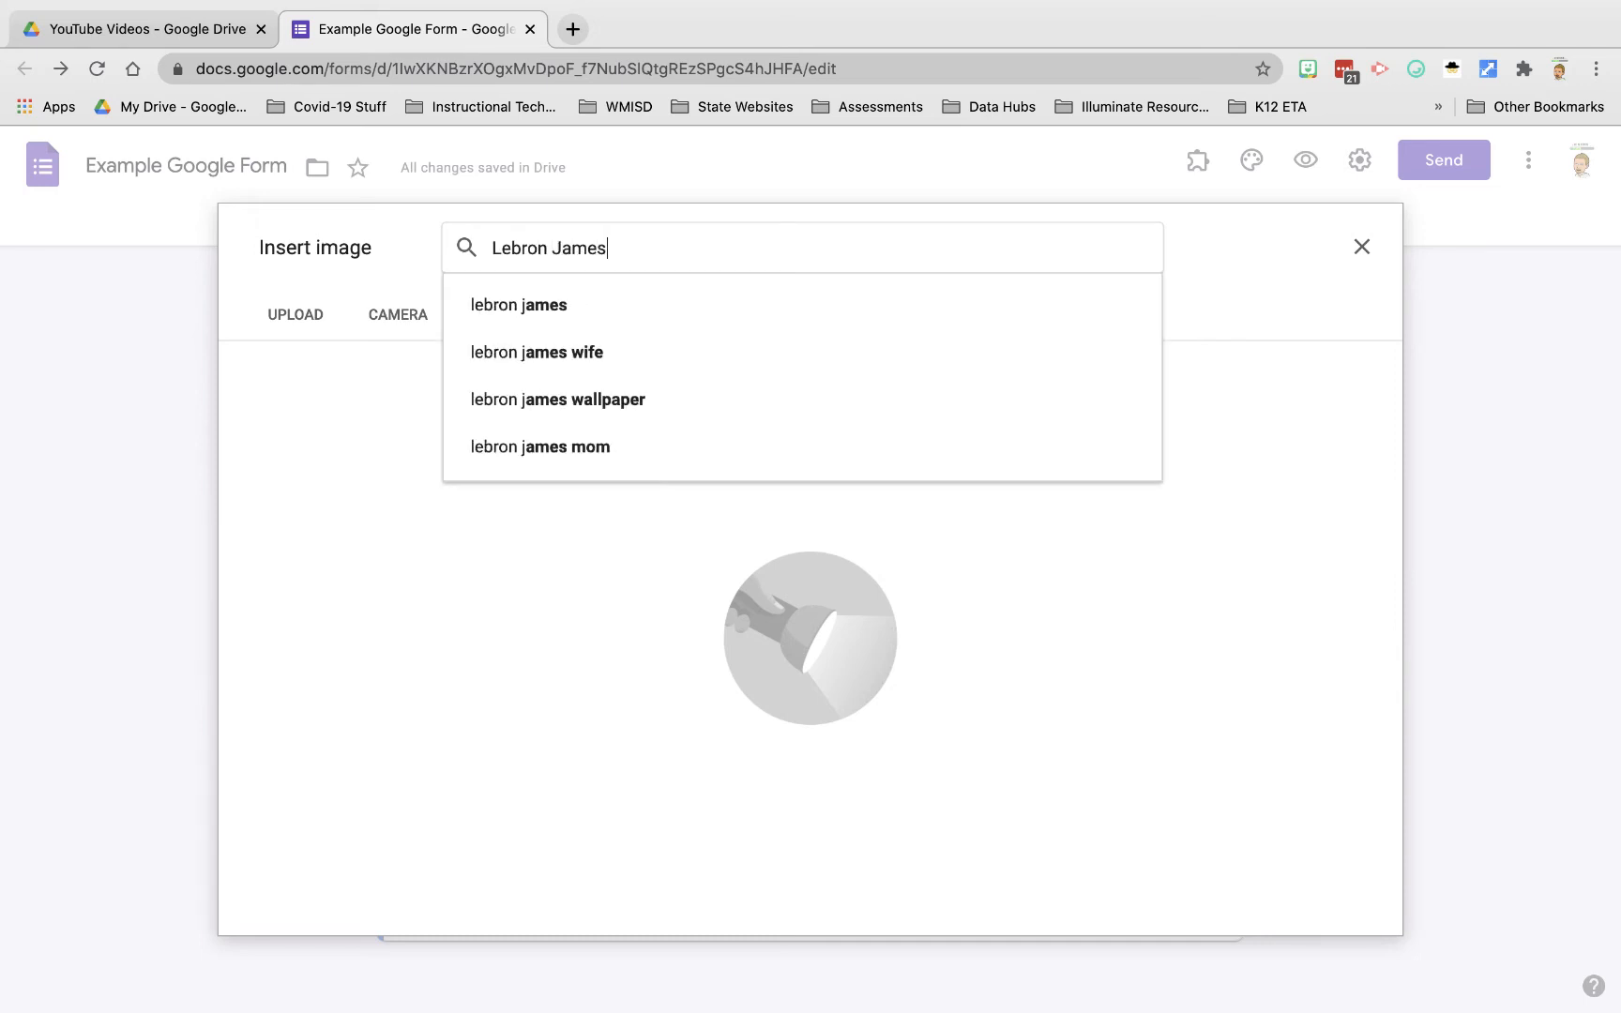
{"action": "key", "text": "Return"}
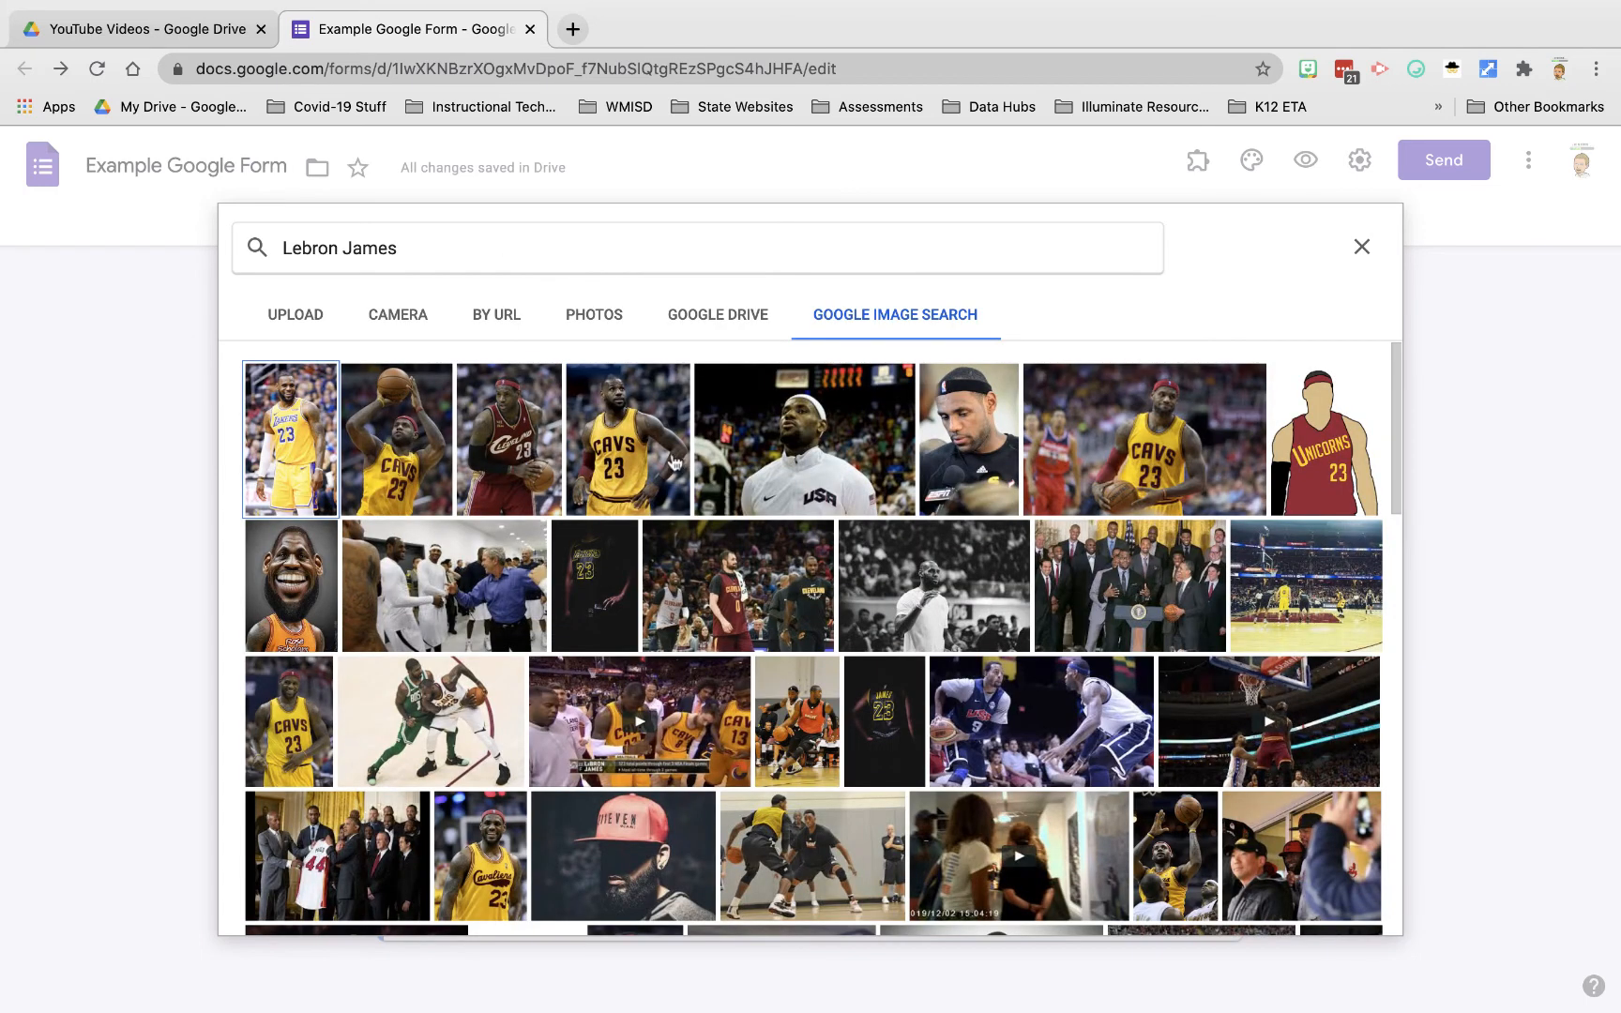
{"action": "left_click", "coordinate": [514, 443]}
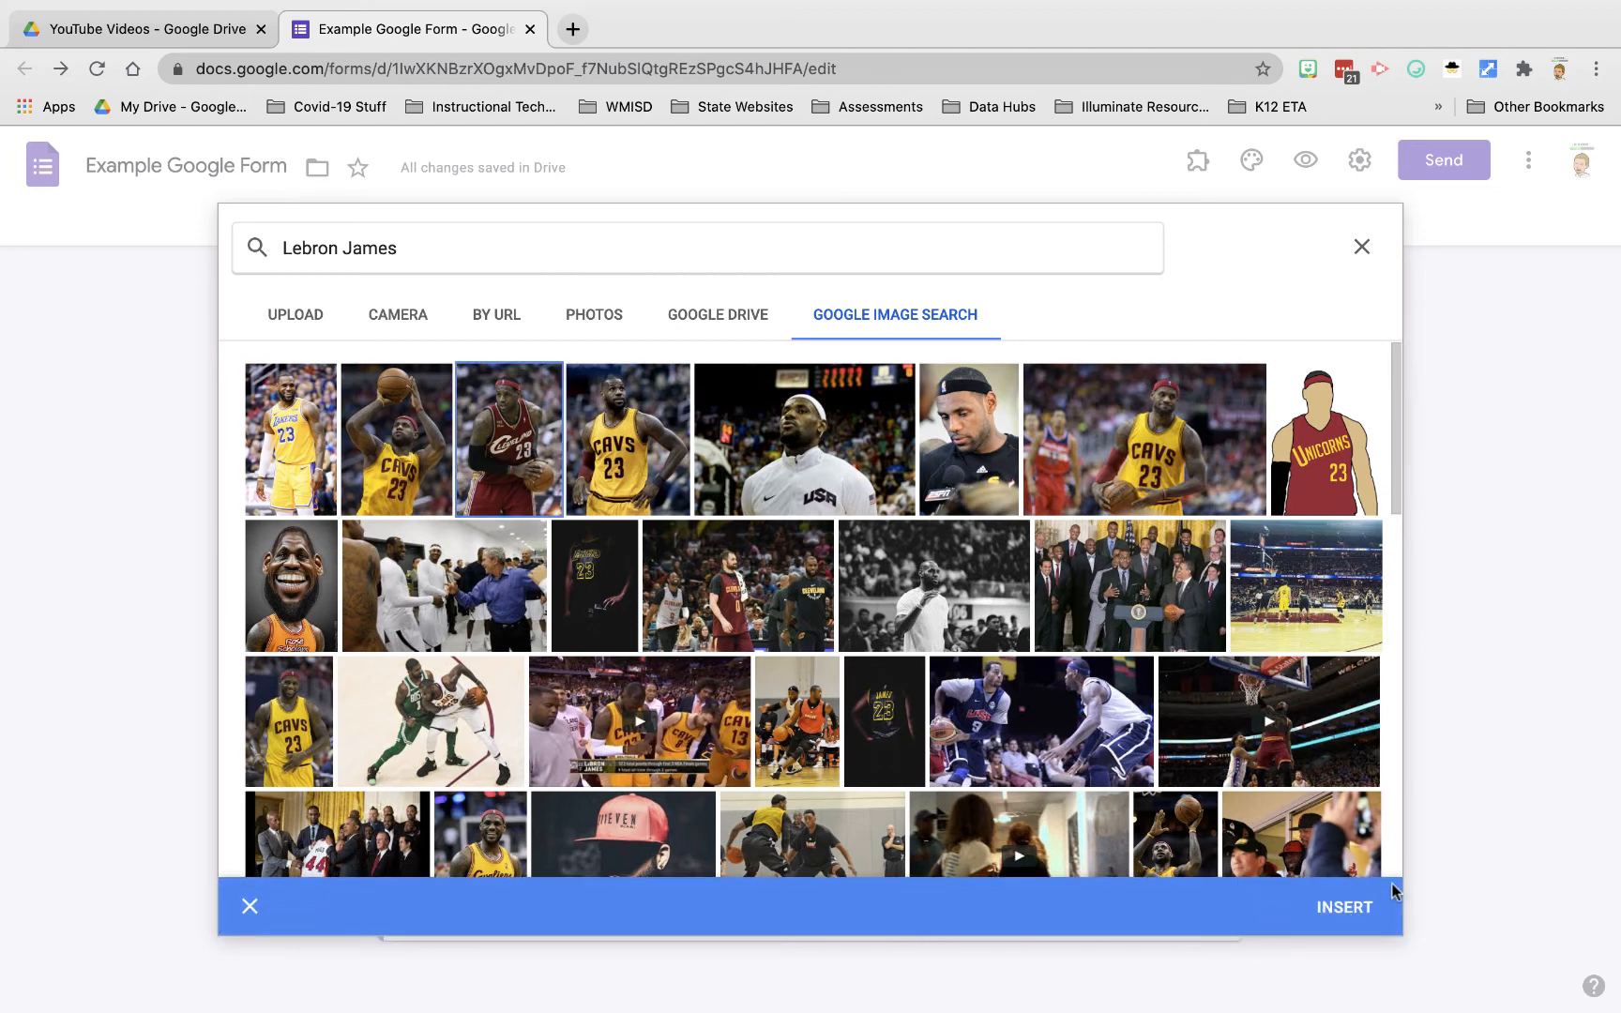
{"action": "left_click", "coordinate": [1344, 907]}
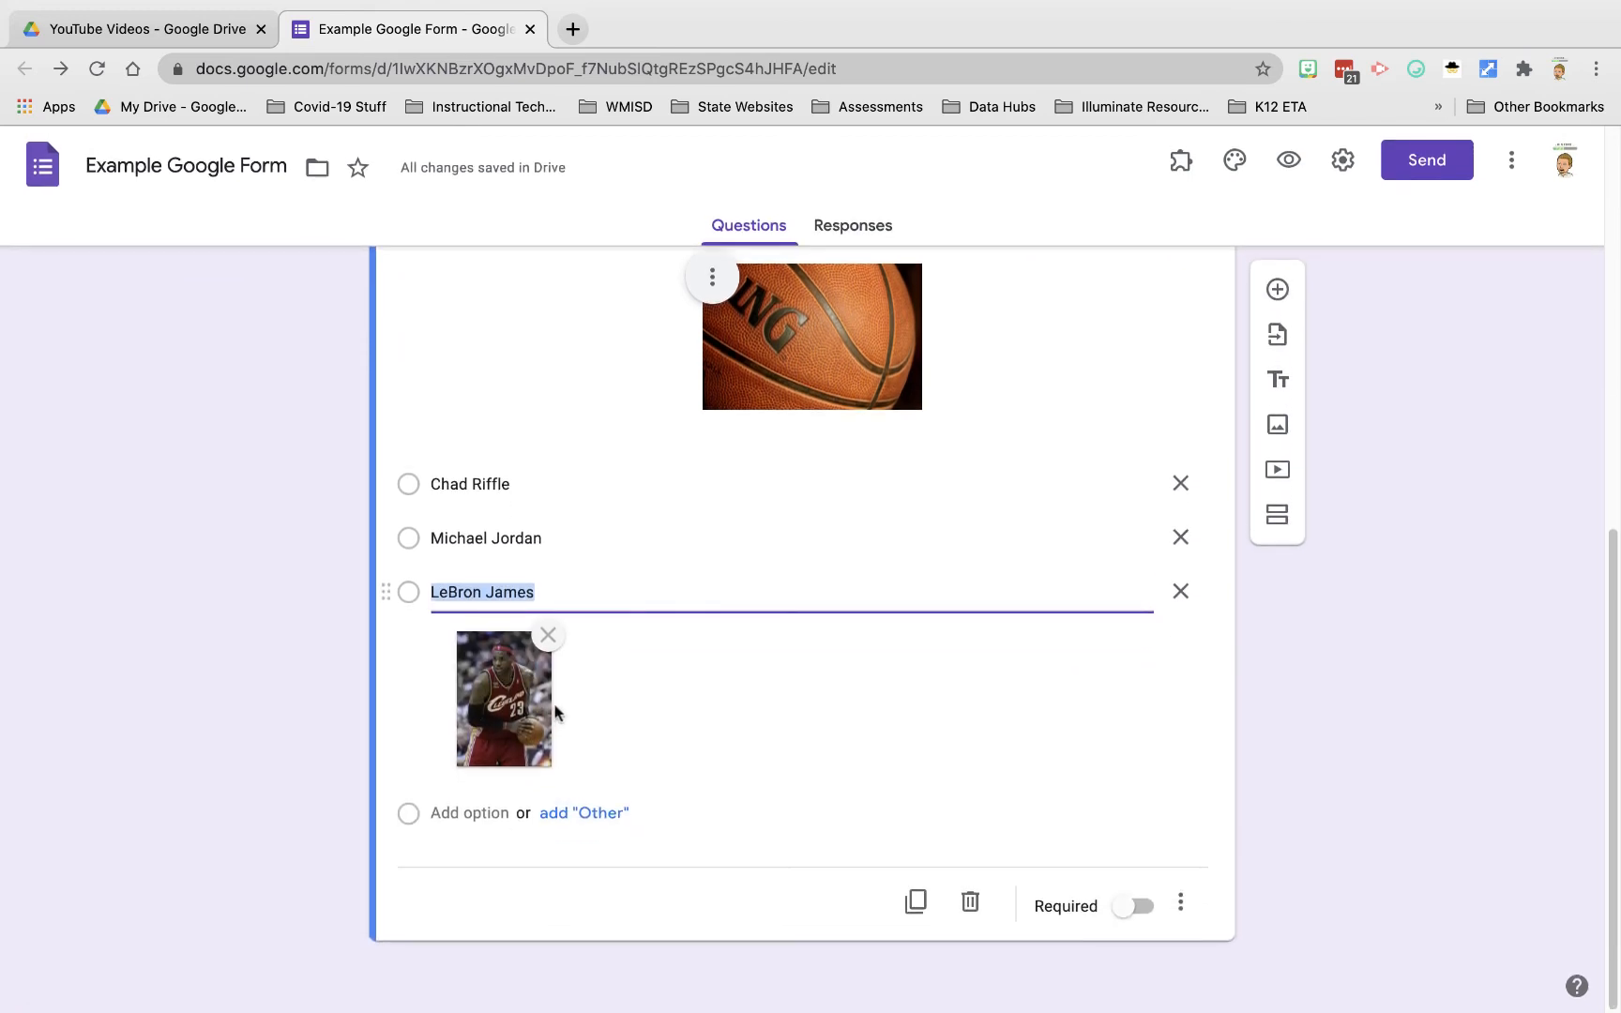
Step: Attach a photo of Jordan holding a basketball, found by searching 'Michael Jordan', to that answer
{"action": "left_click", "coordinate": [1128, 537]}
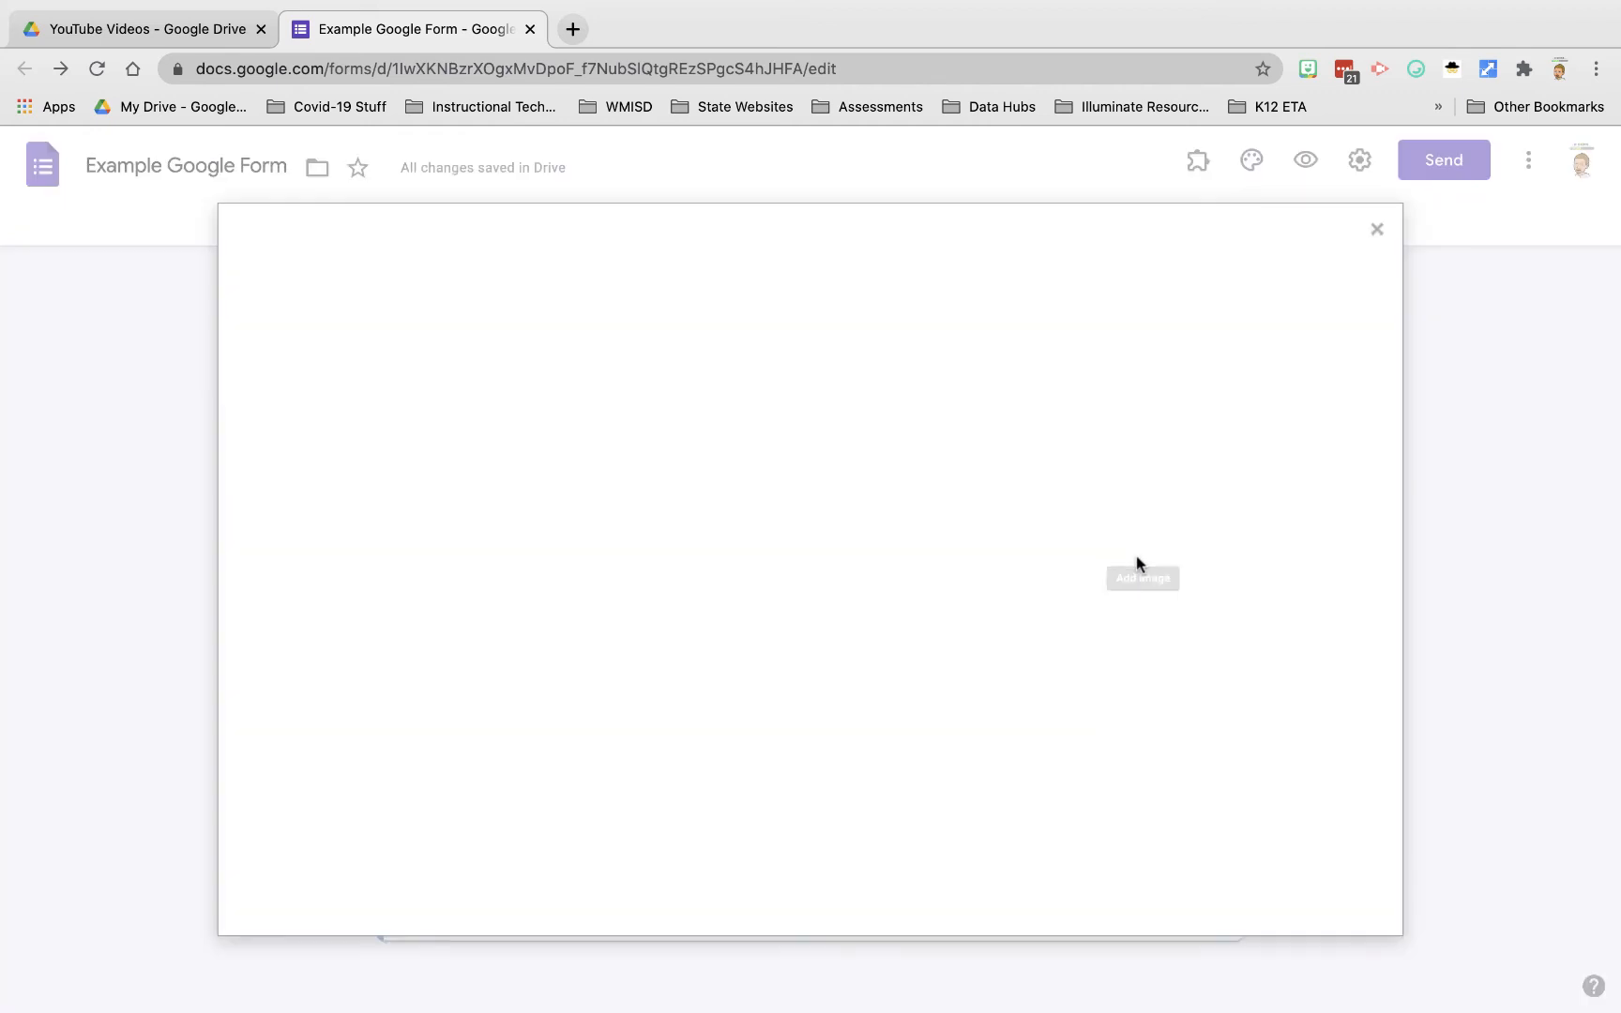
{"action": "left_click", "coordinate": [954, 328]}
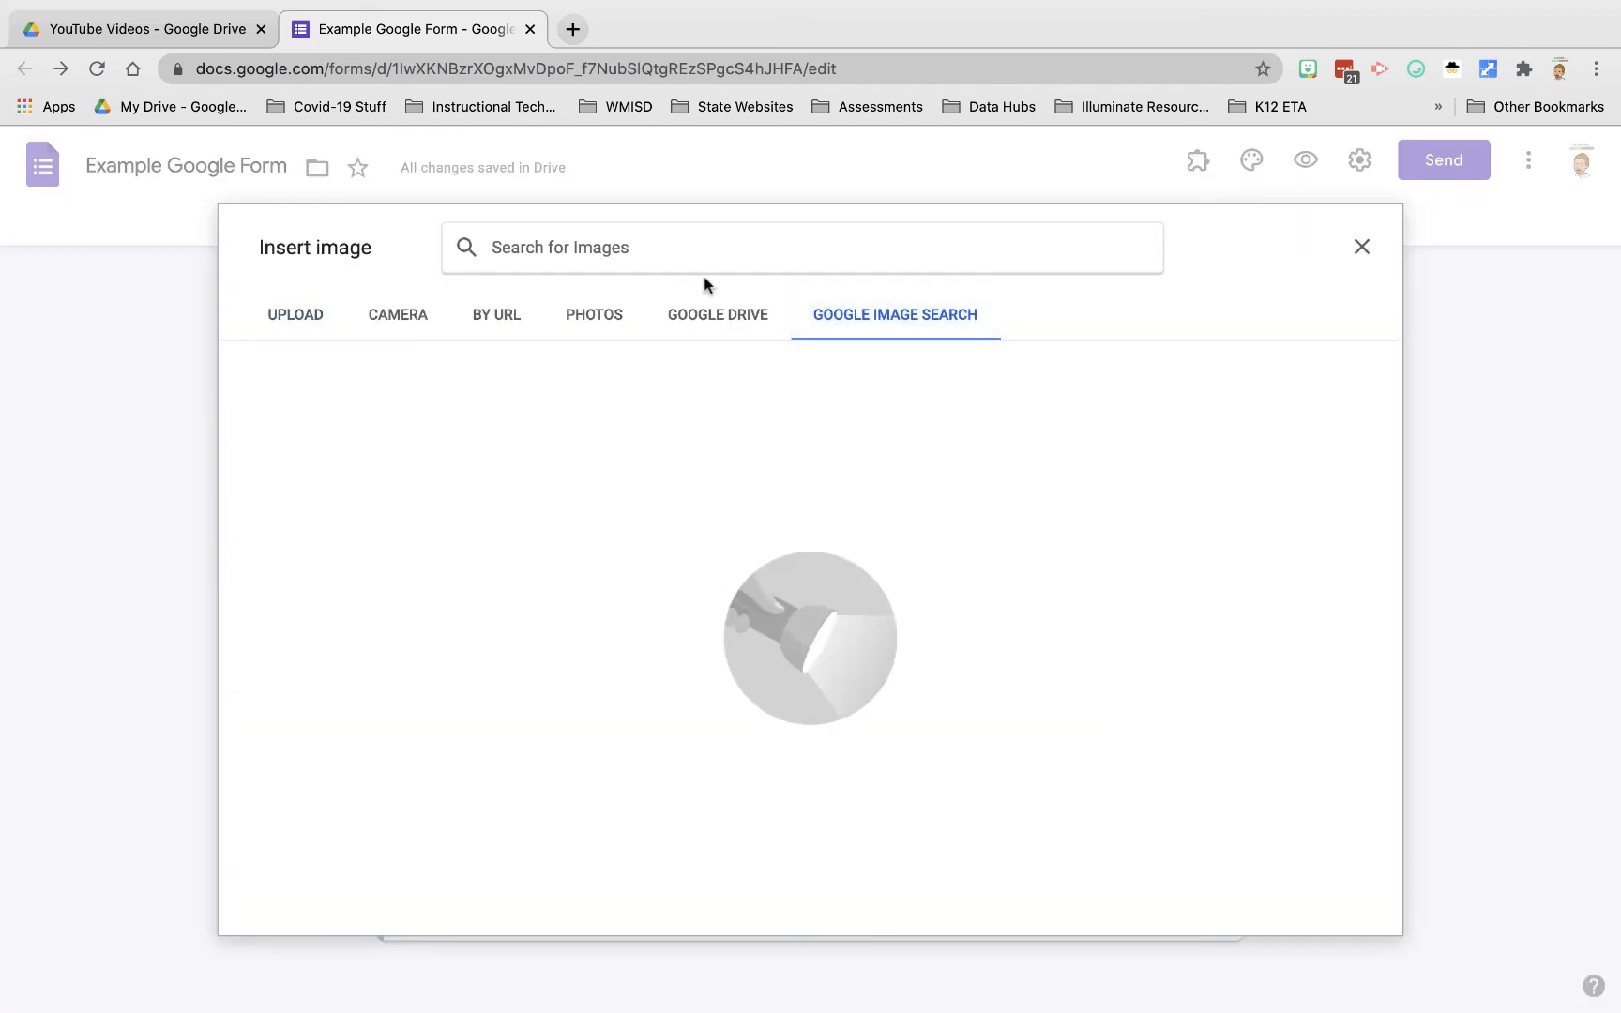
{"action": "type", "text": "Michael Jorn"}
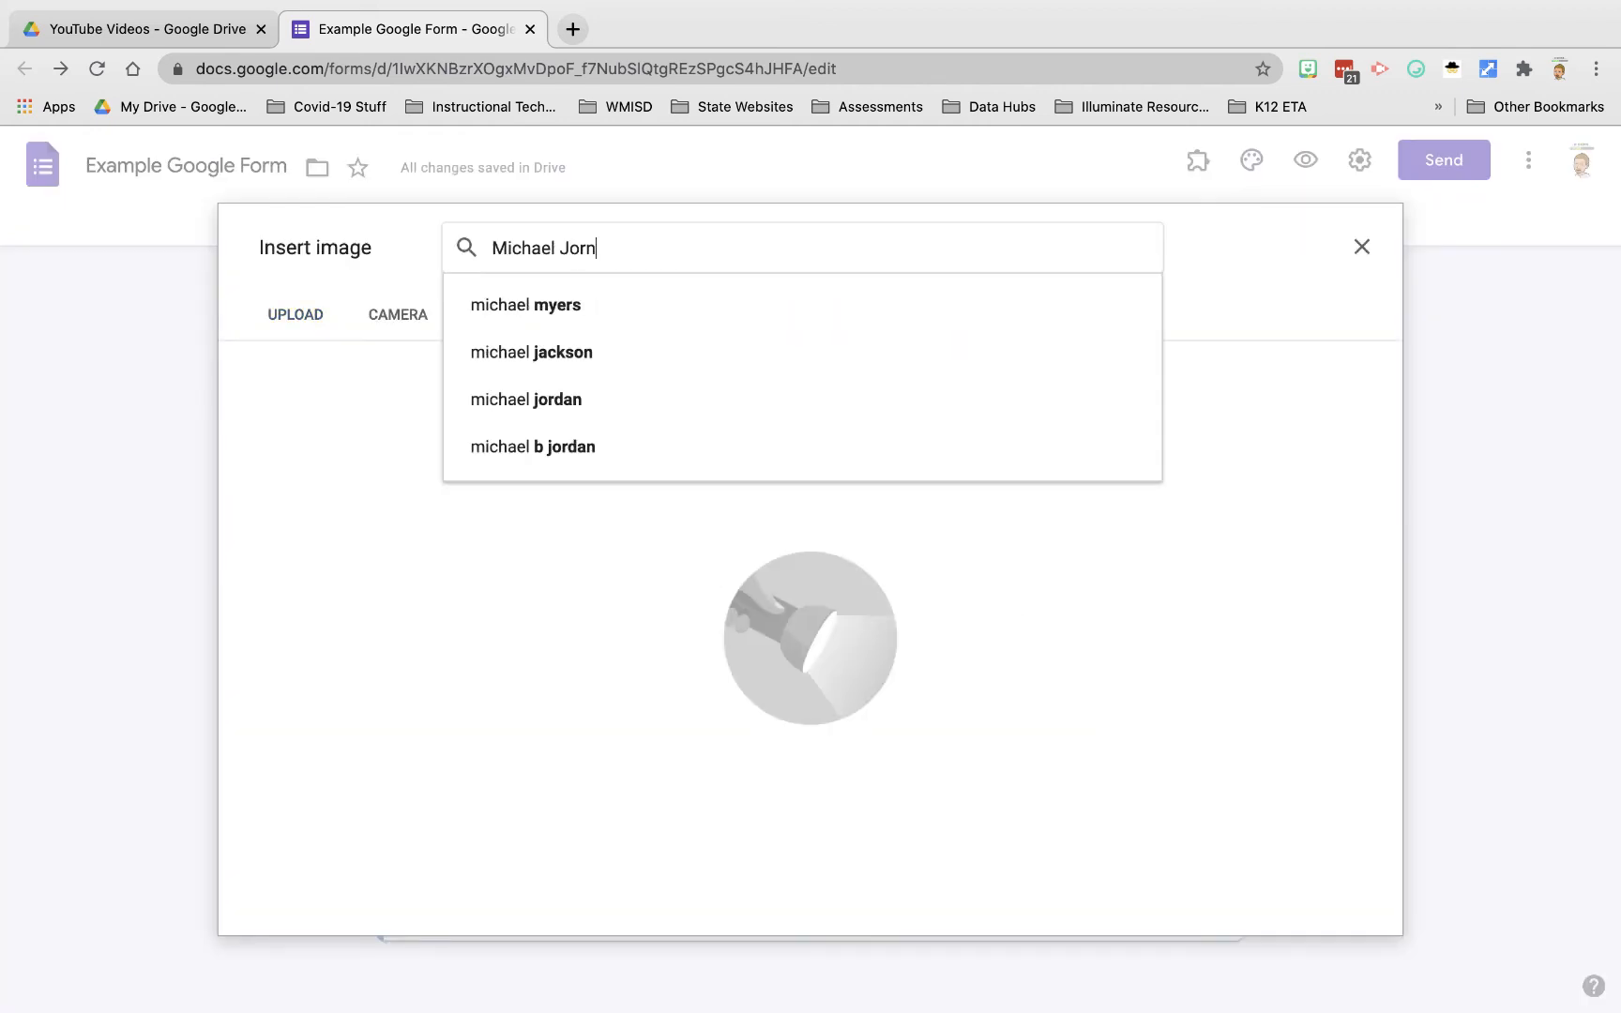
{"action": "key", "text": "BackSpace"}
{"action": "type", "text": "dan"}
{"action": "key", "text": "Return"}
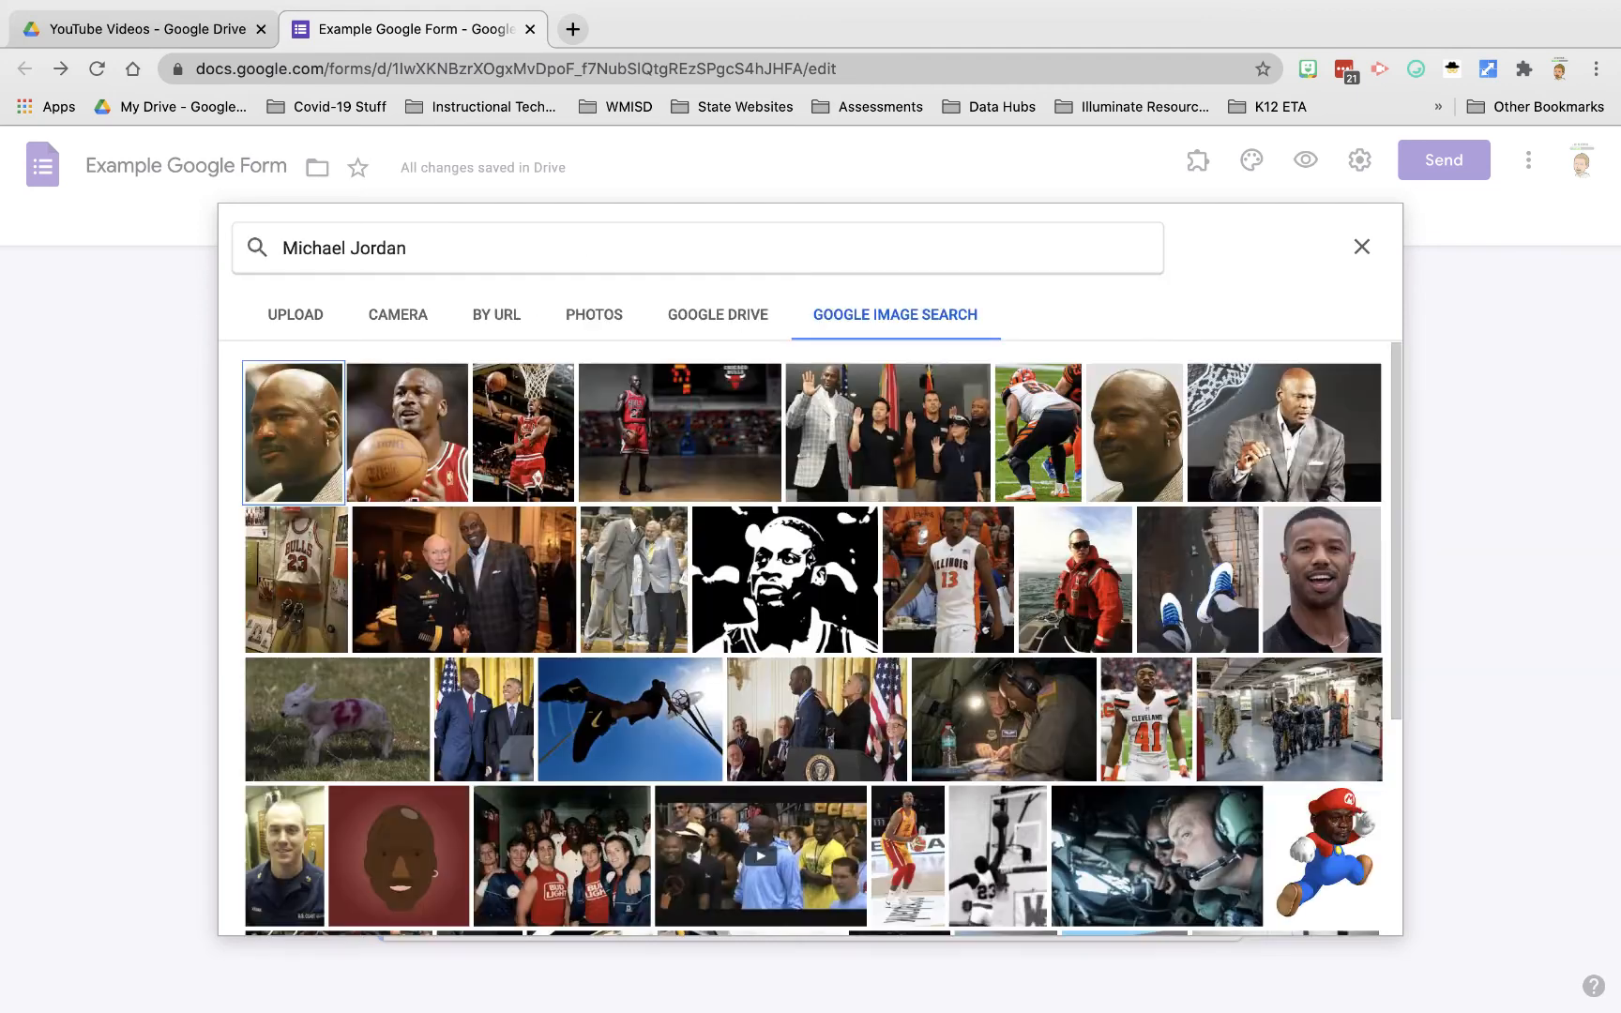
{"action": "left_click", "coordinate": [420, 476]}
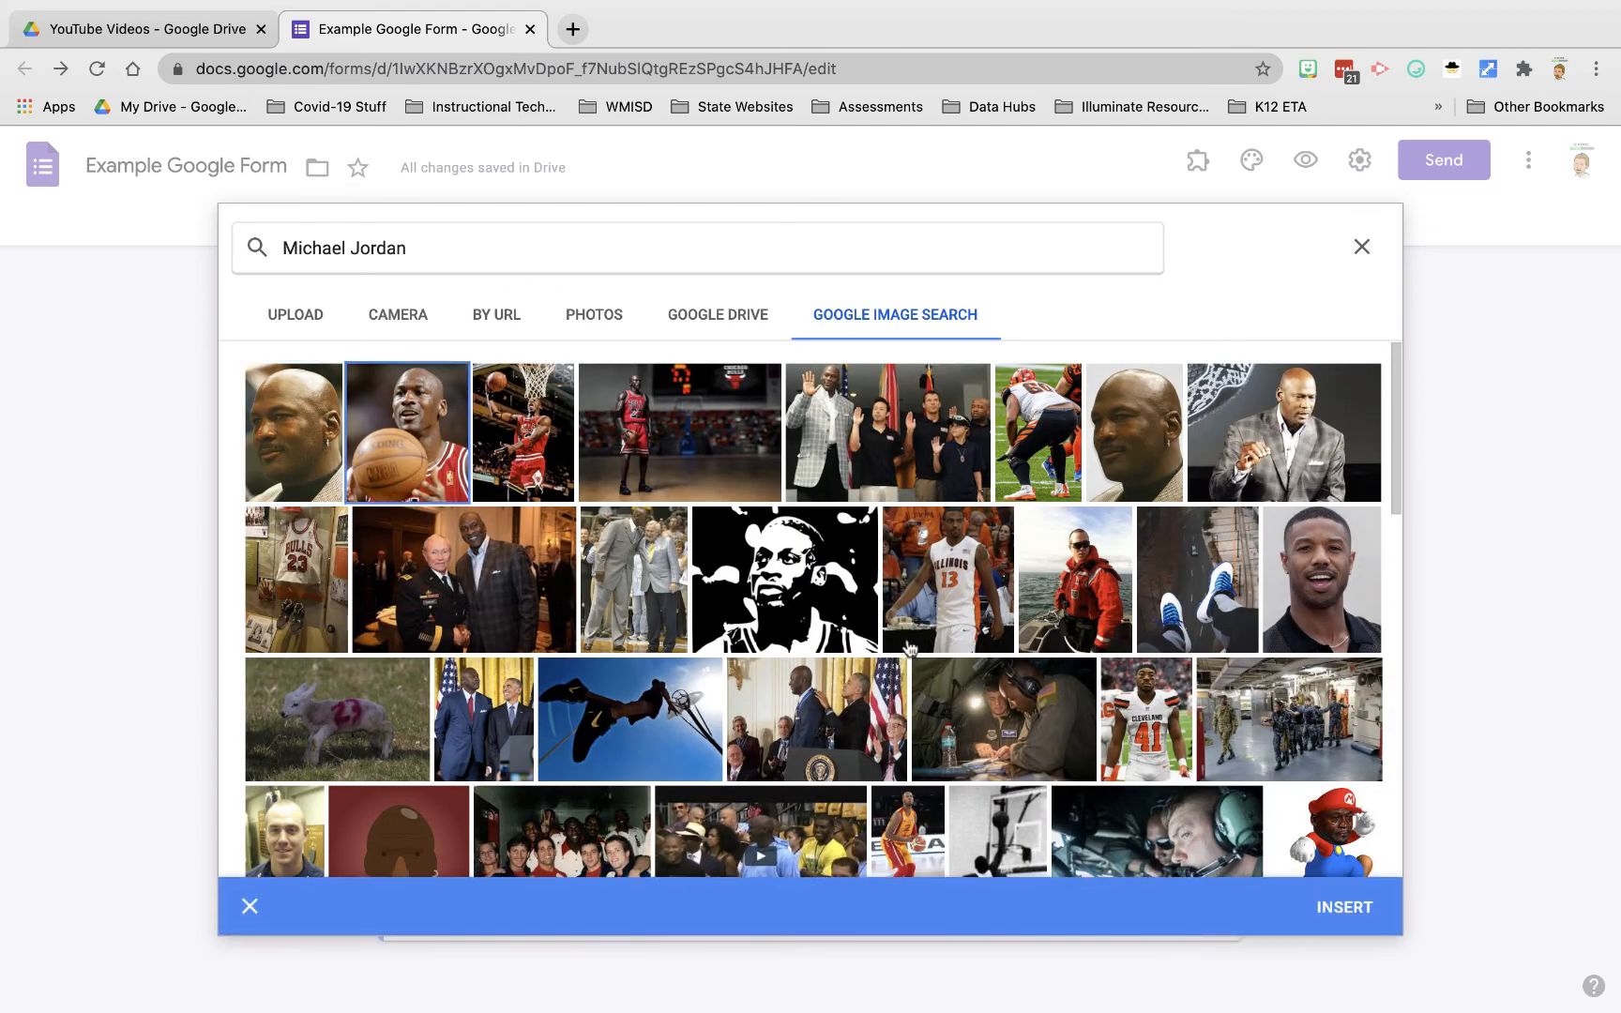
{"action": "left_click", "coordinate": [1354, 909]}
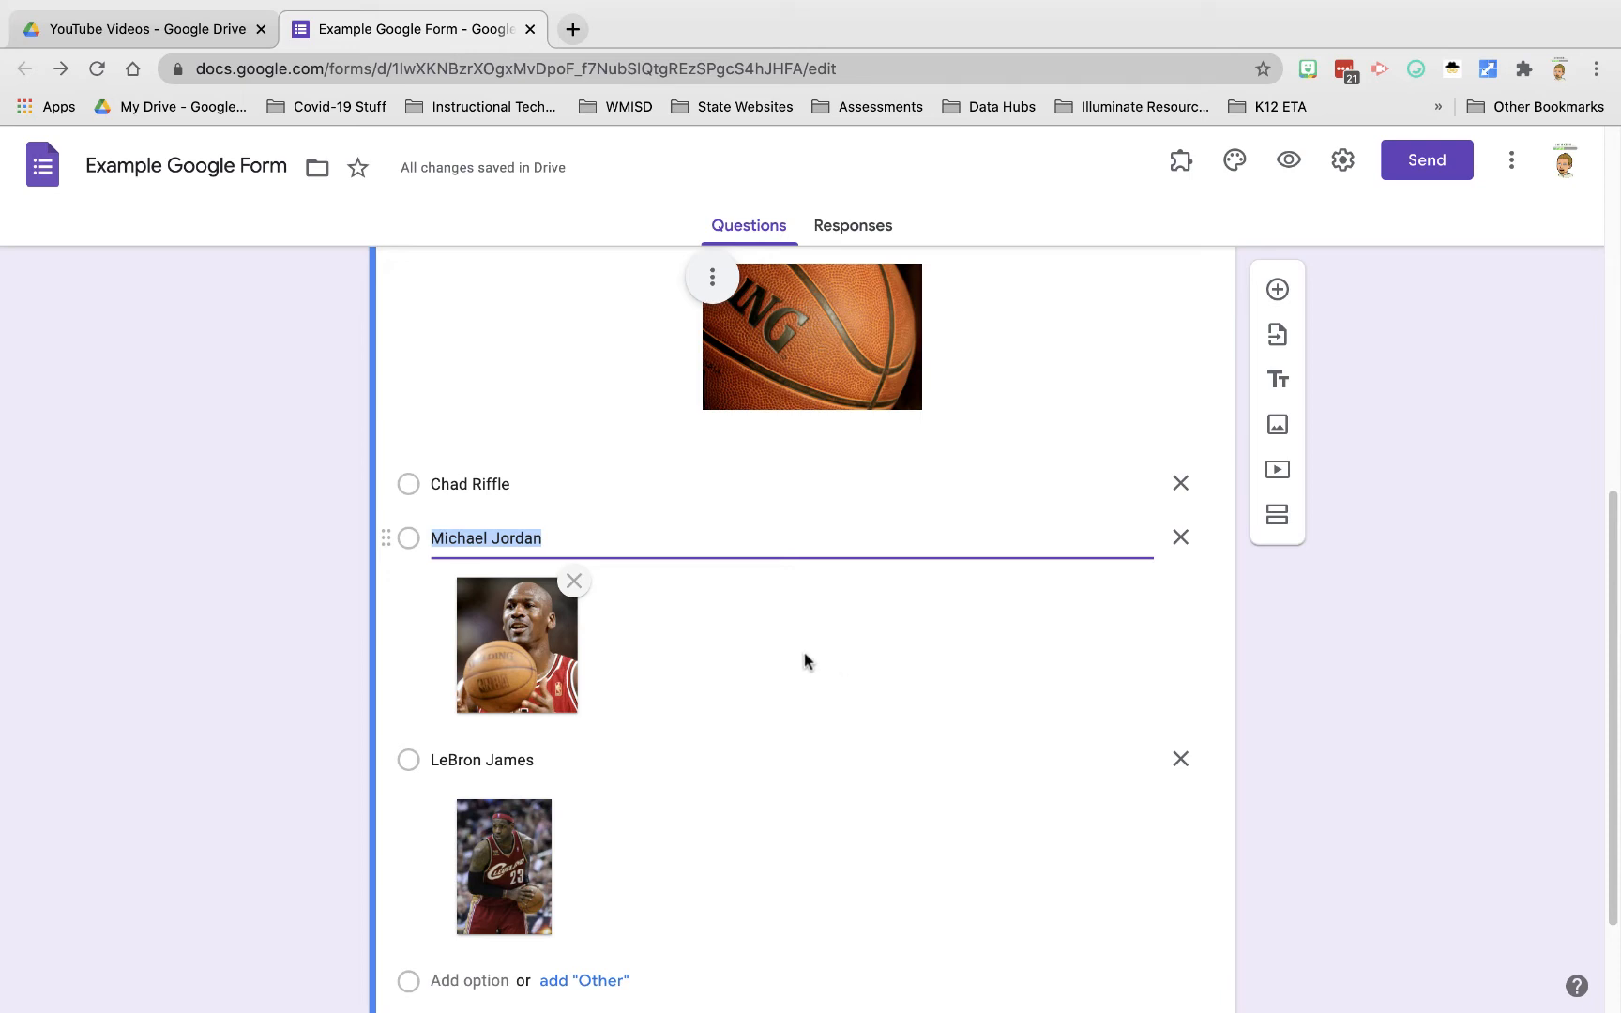
Step: Remove the answer photos from the Michael Jordan and LeBron James choices
{"action": "left_click", "coordinate": [573, 582]}
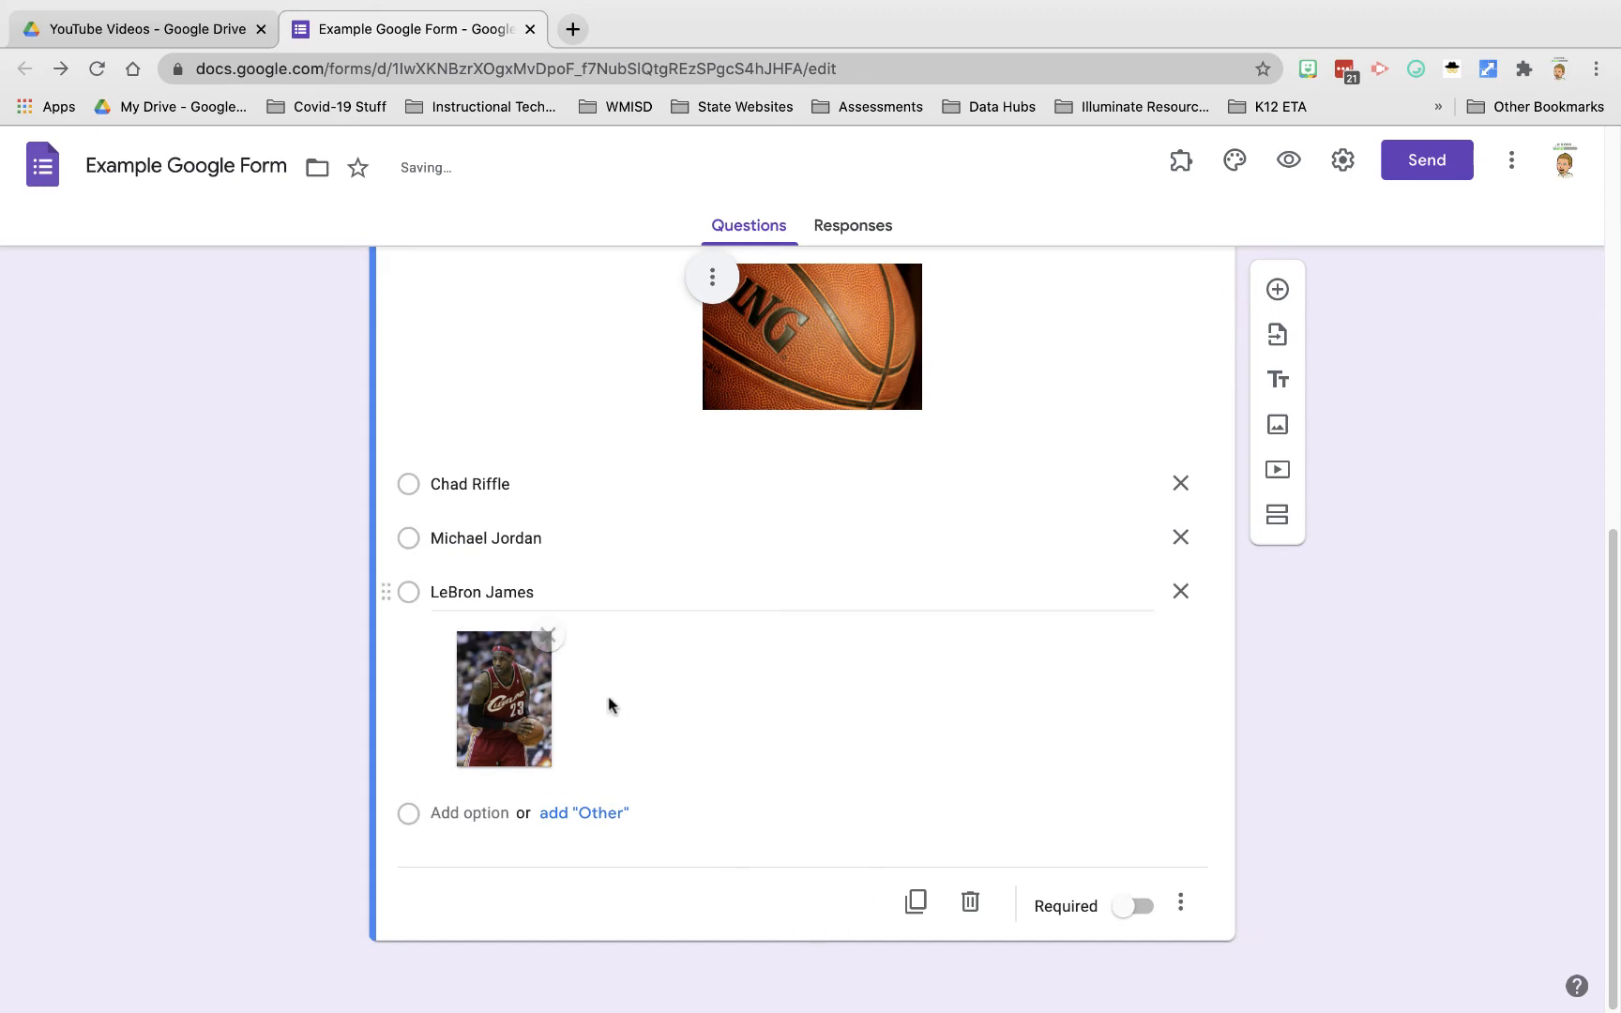
{"action": "left_click", "coordinate": [541, 635]}
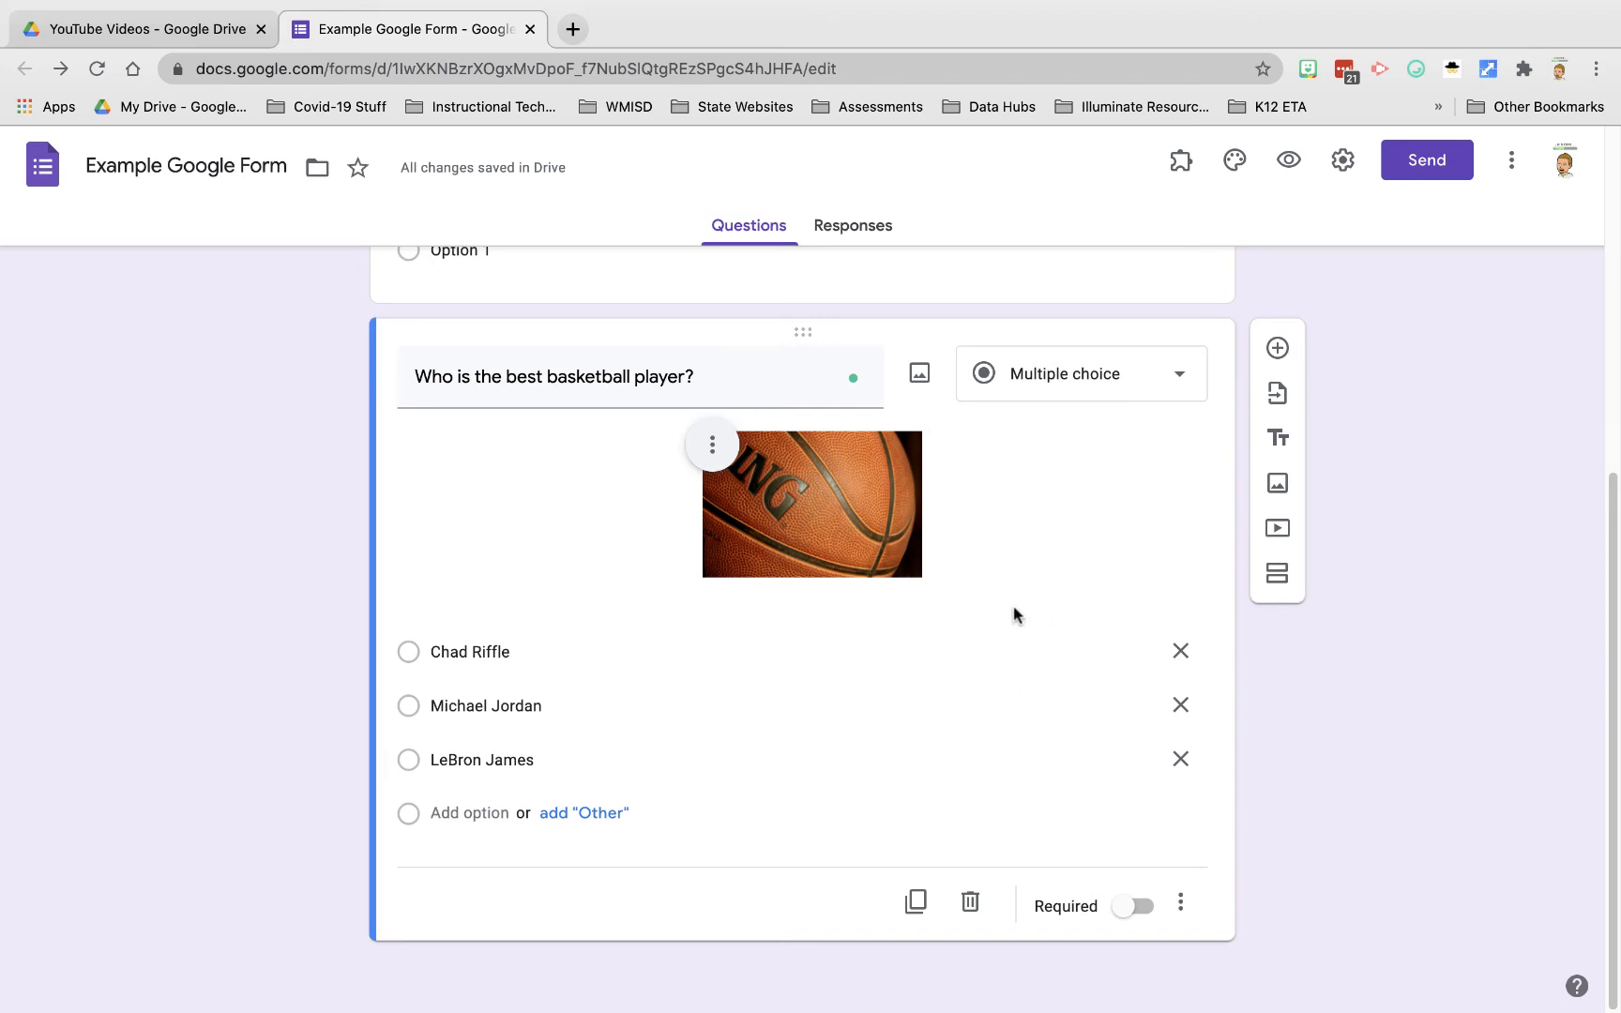
{"action": "scroll", "coordinate": [1166, 424], "scroll_direction": "up", "scroll_amount": 1}
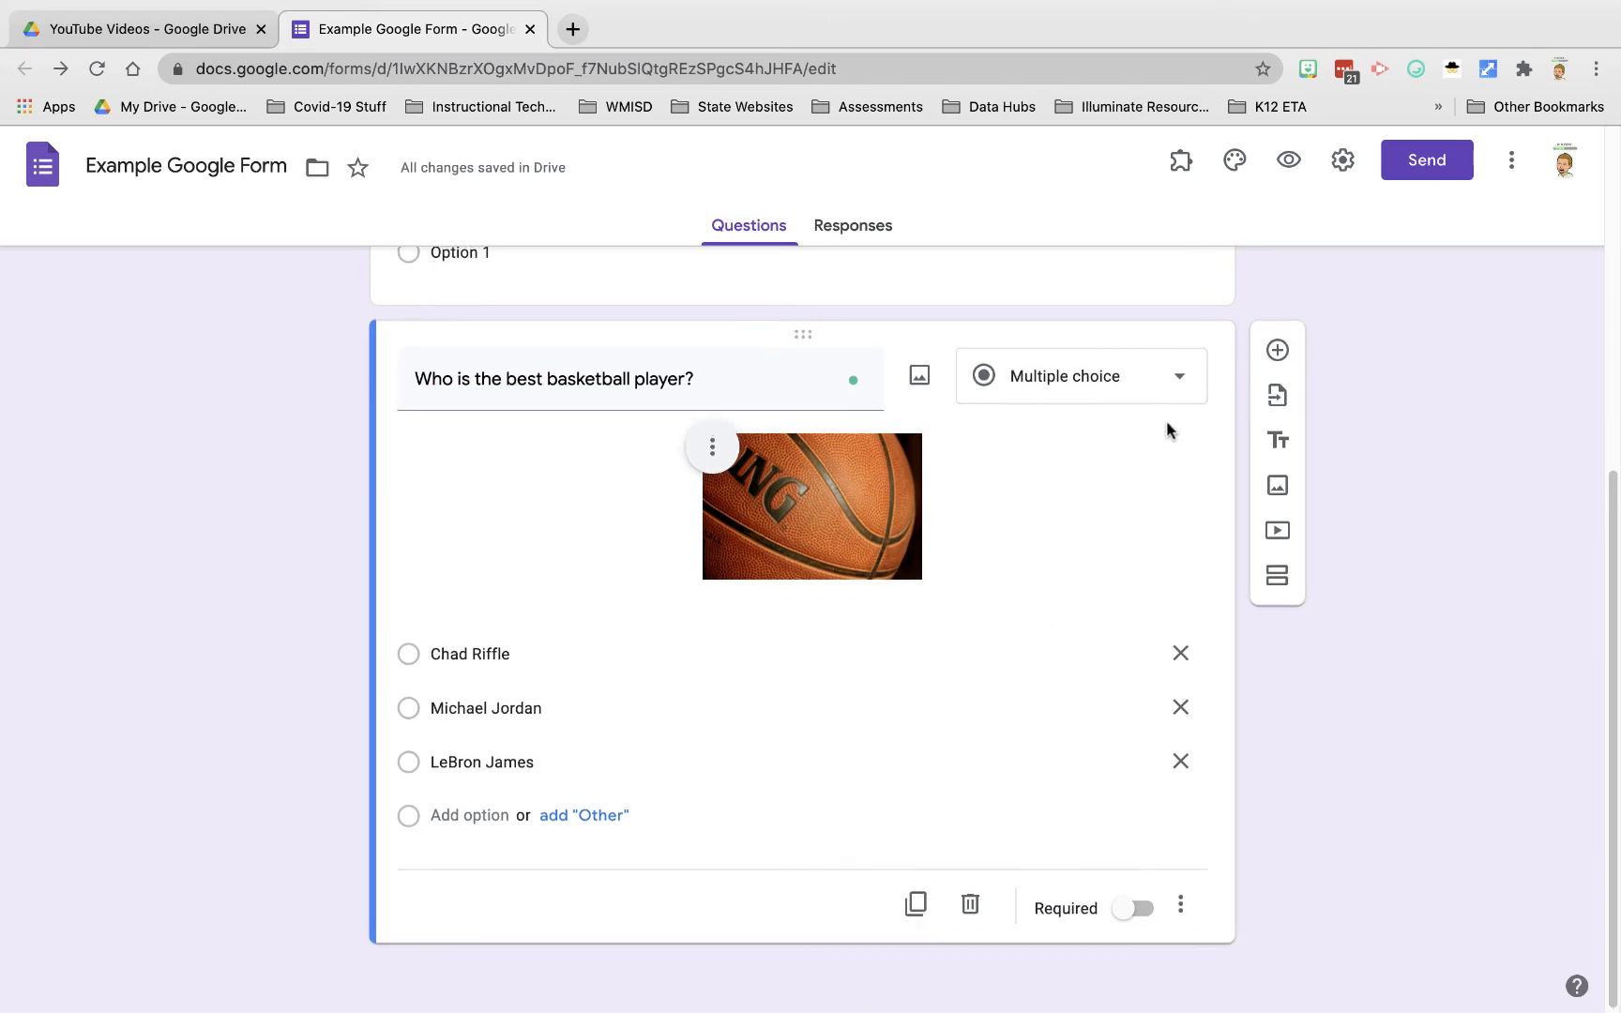
Step: Add a new blank multiple-choice question below the basketball question
{"action": "left_click", "coordinate": [1274, 353]}
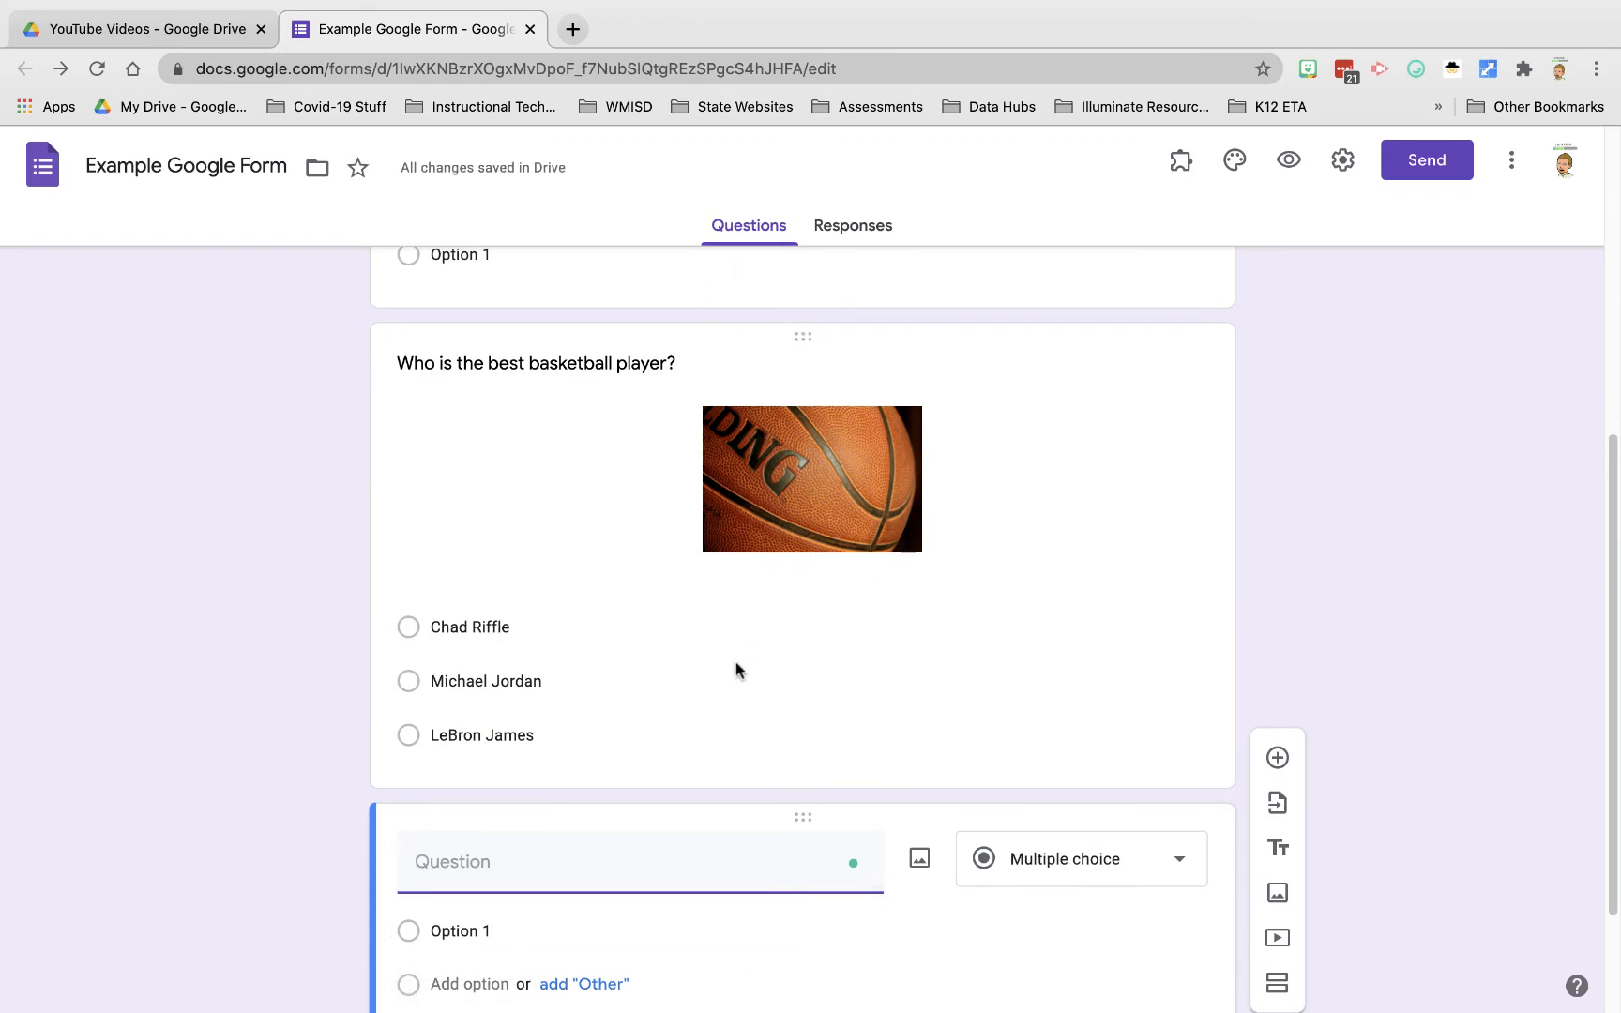
{"action": "scroll", "coordinate": [816, 479], "scroll_direction": "up", "scroll_amount": 6}
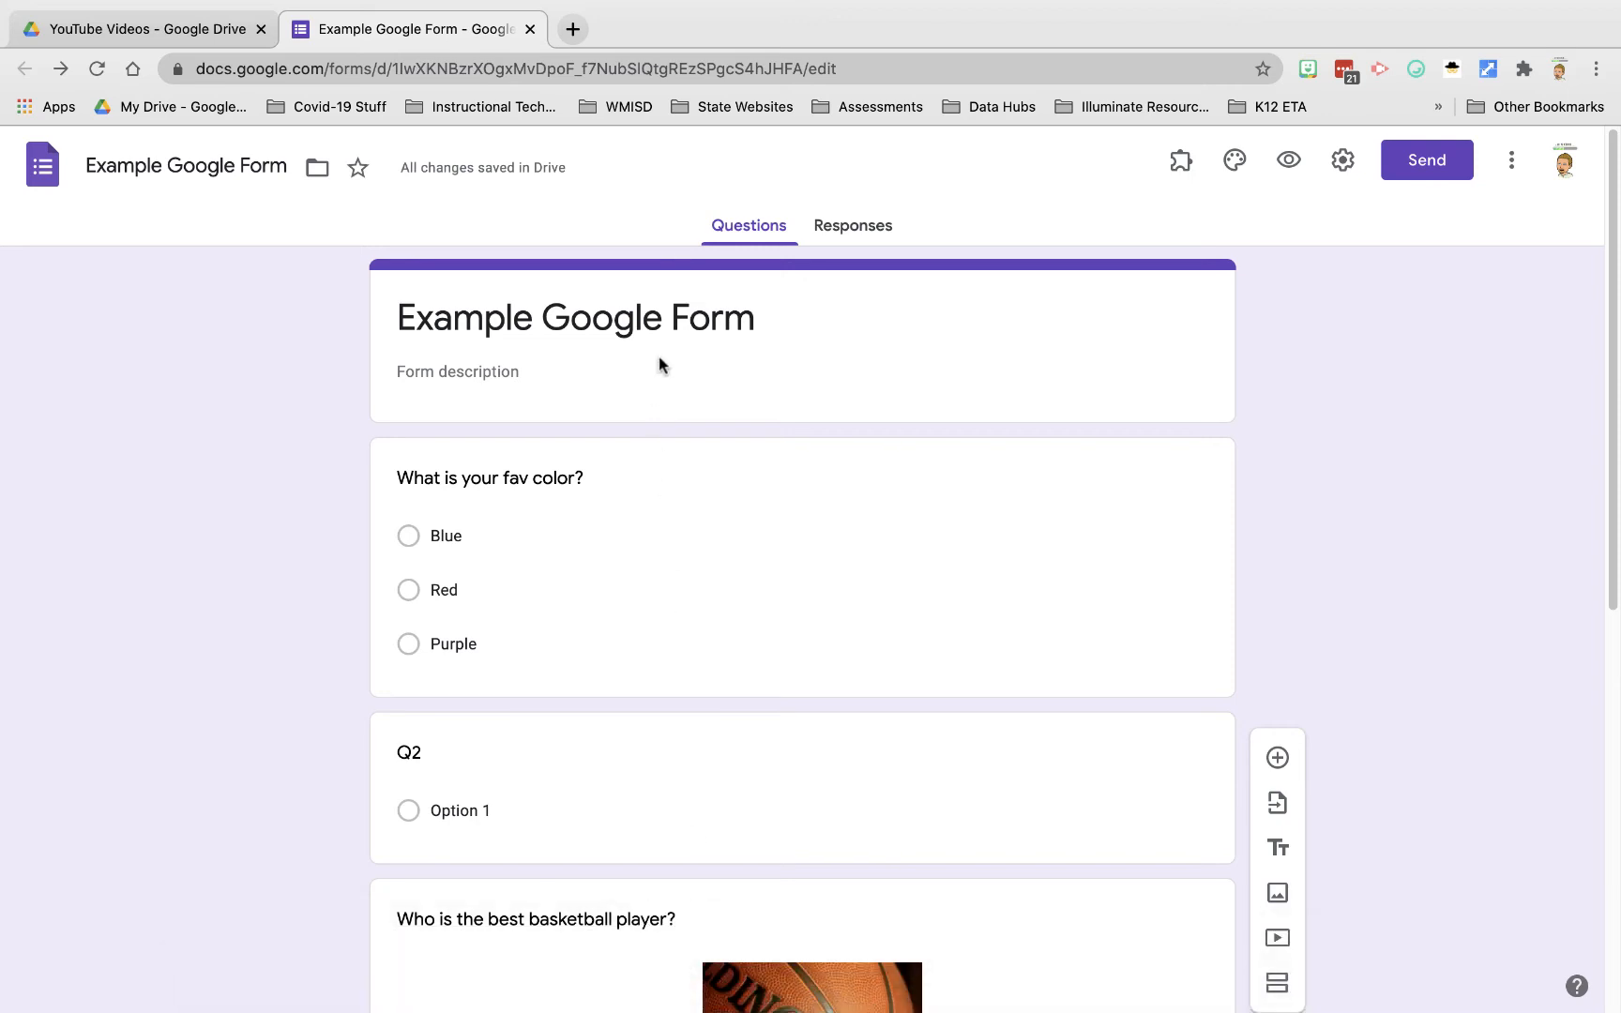
{"action": "scroll", "coordinate": [665, 401], "scroll_direction": "down", "scroll_amount": 5}
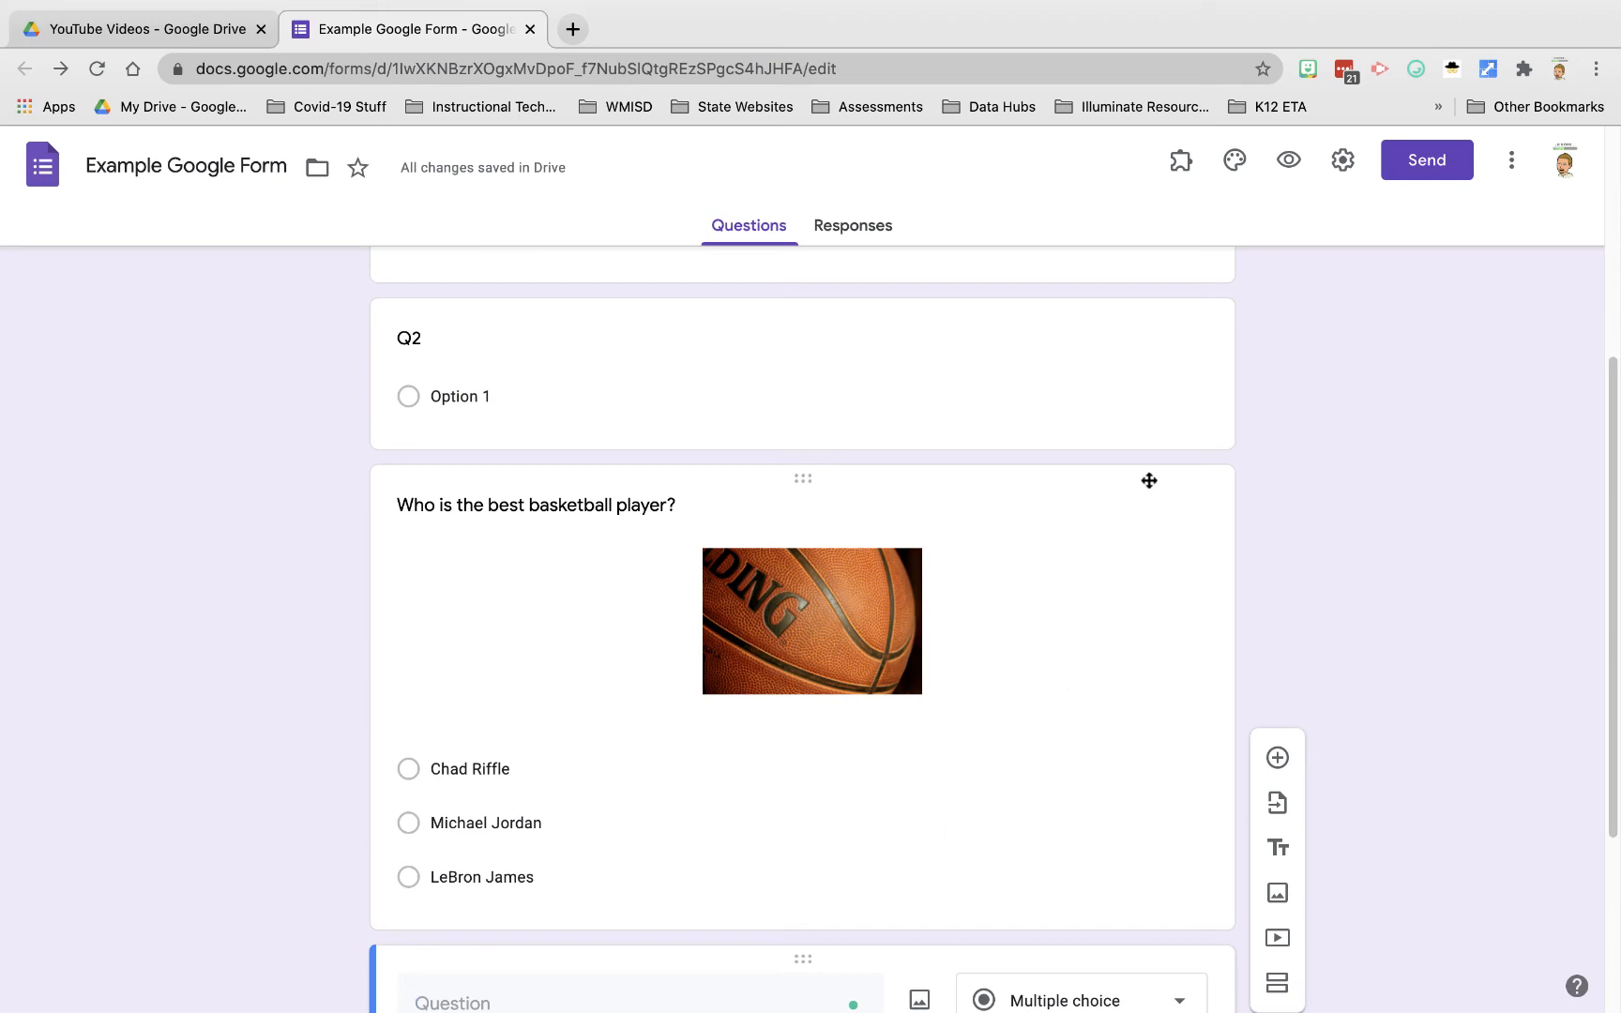
Step: Preview the form, submit Red, Option 1, Michael Jordan and Option 1, then close the preview
{"action": "left_click", "coordinate": [1292, 161]}
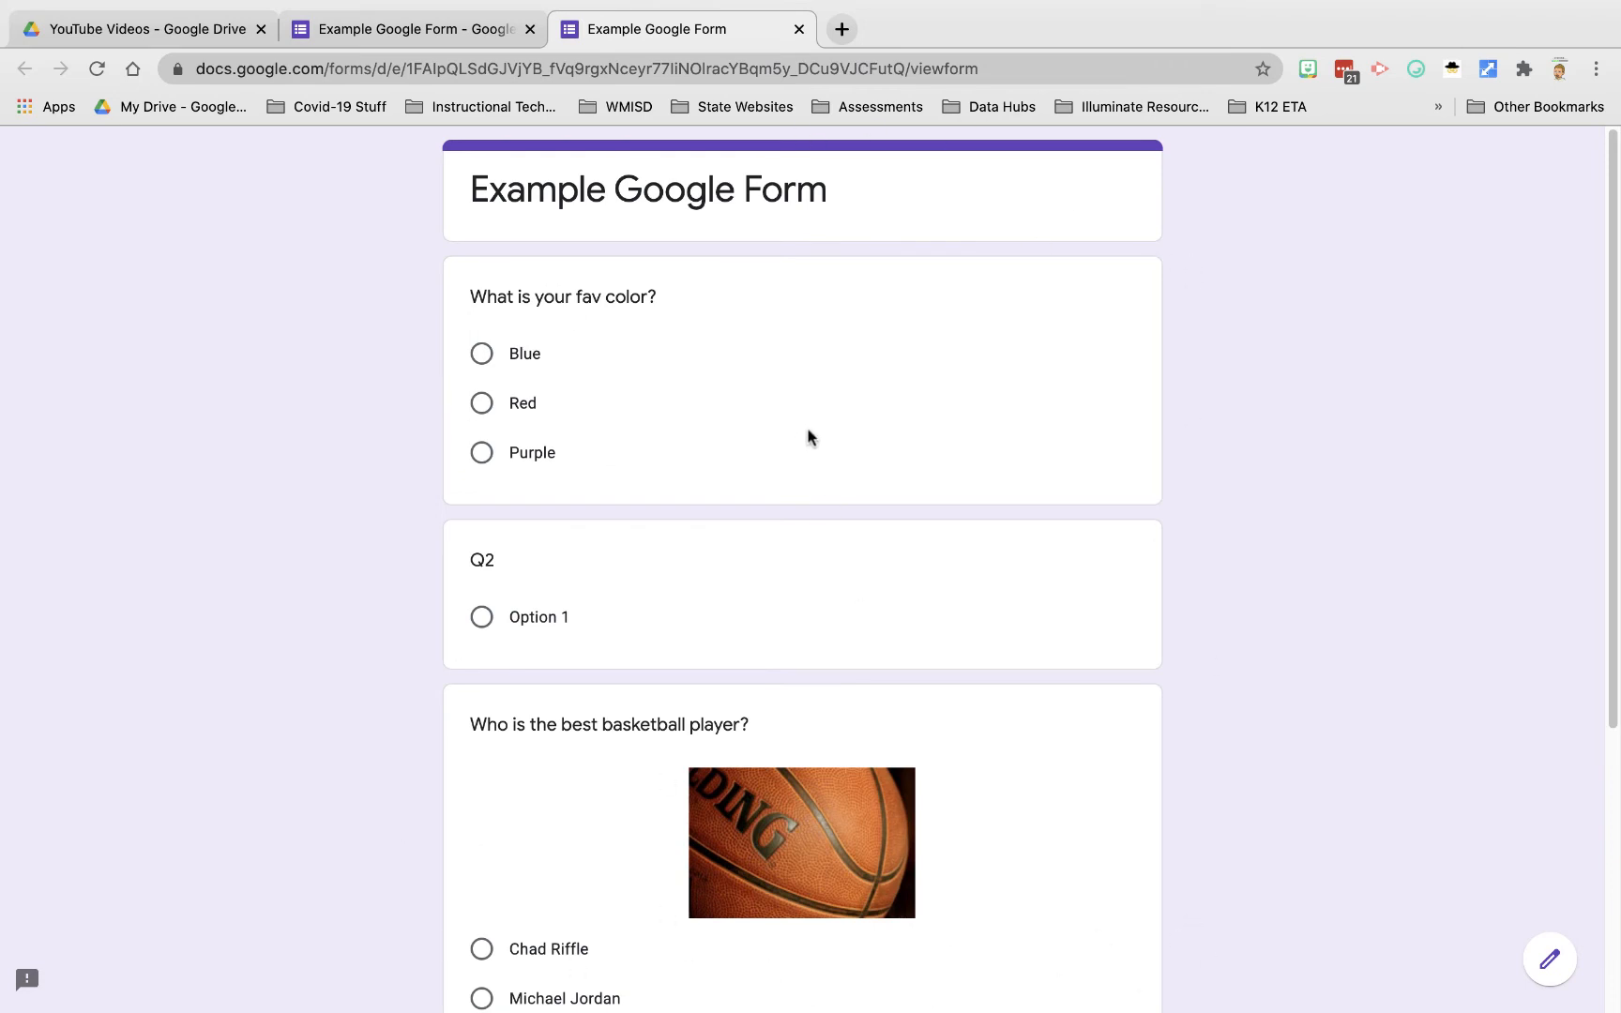
{"action": "left_click", "coordinate": [482, 404]}
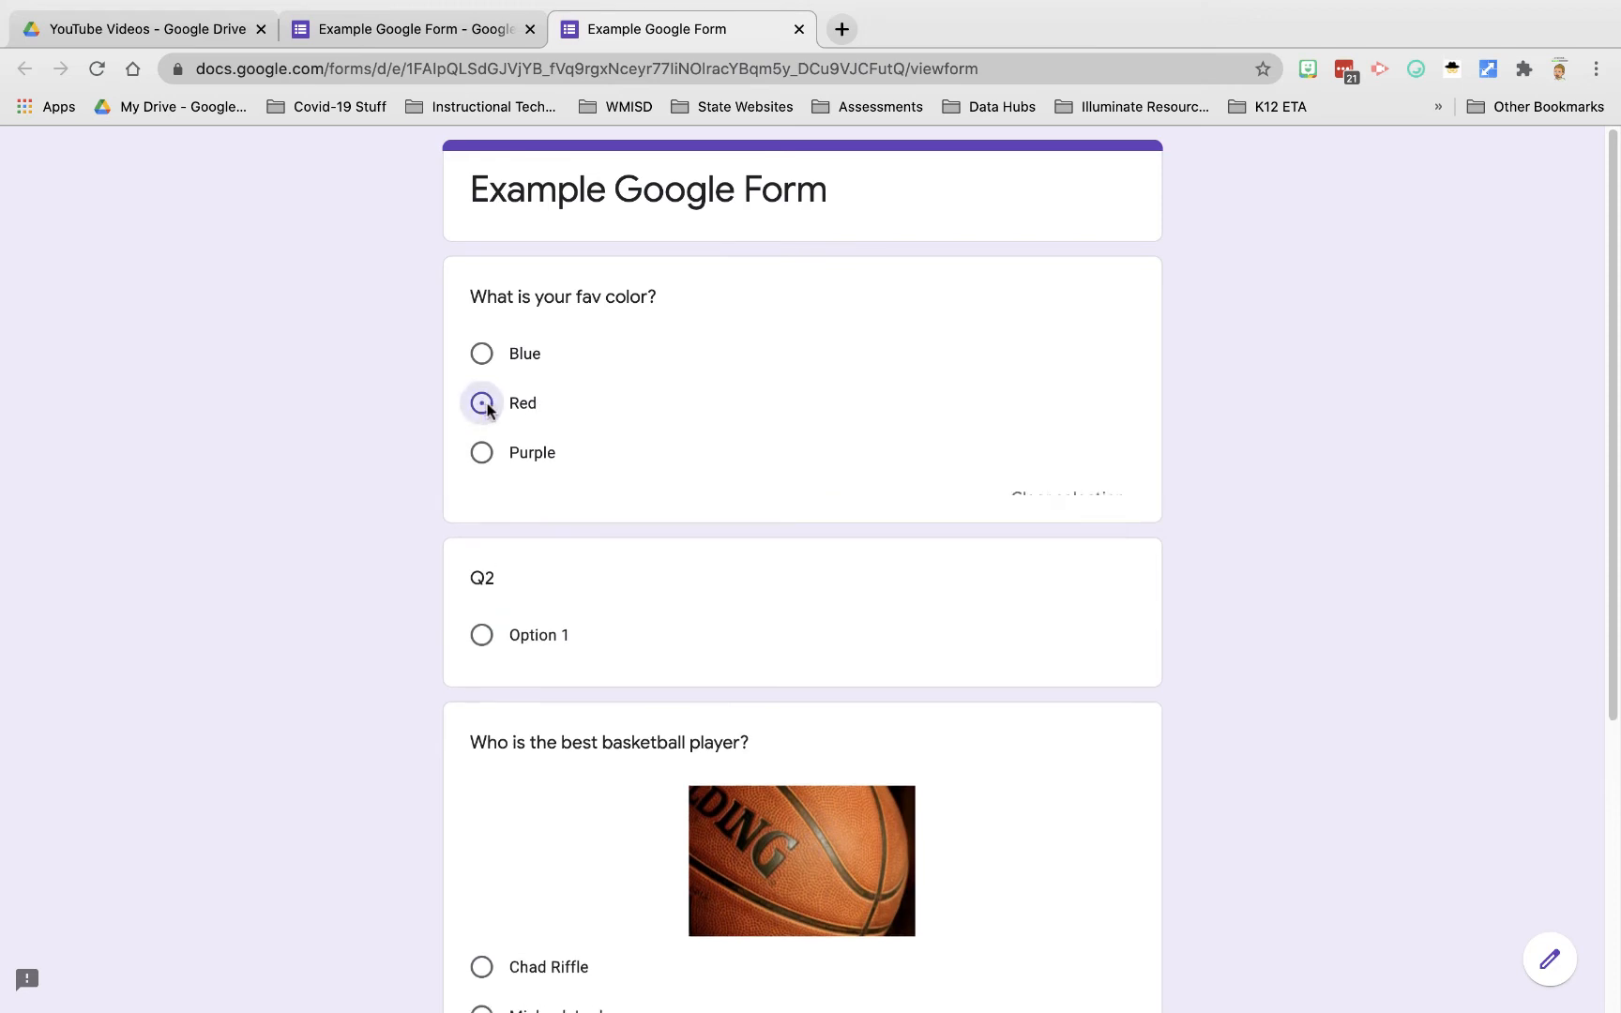
{"action": "scroll", "coordinate": [714, 446], "scroll_direction": "down", "scroll_amount": 2}
{"action": "scroll", "coordinate": [694, 456], "scroll_direction": "down", "scroll_amount": 1}
{"action": "left_click", "coordinate": [481, 470]}
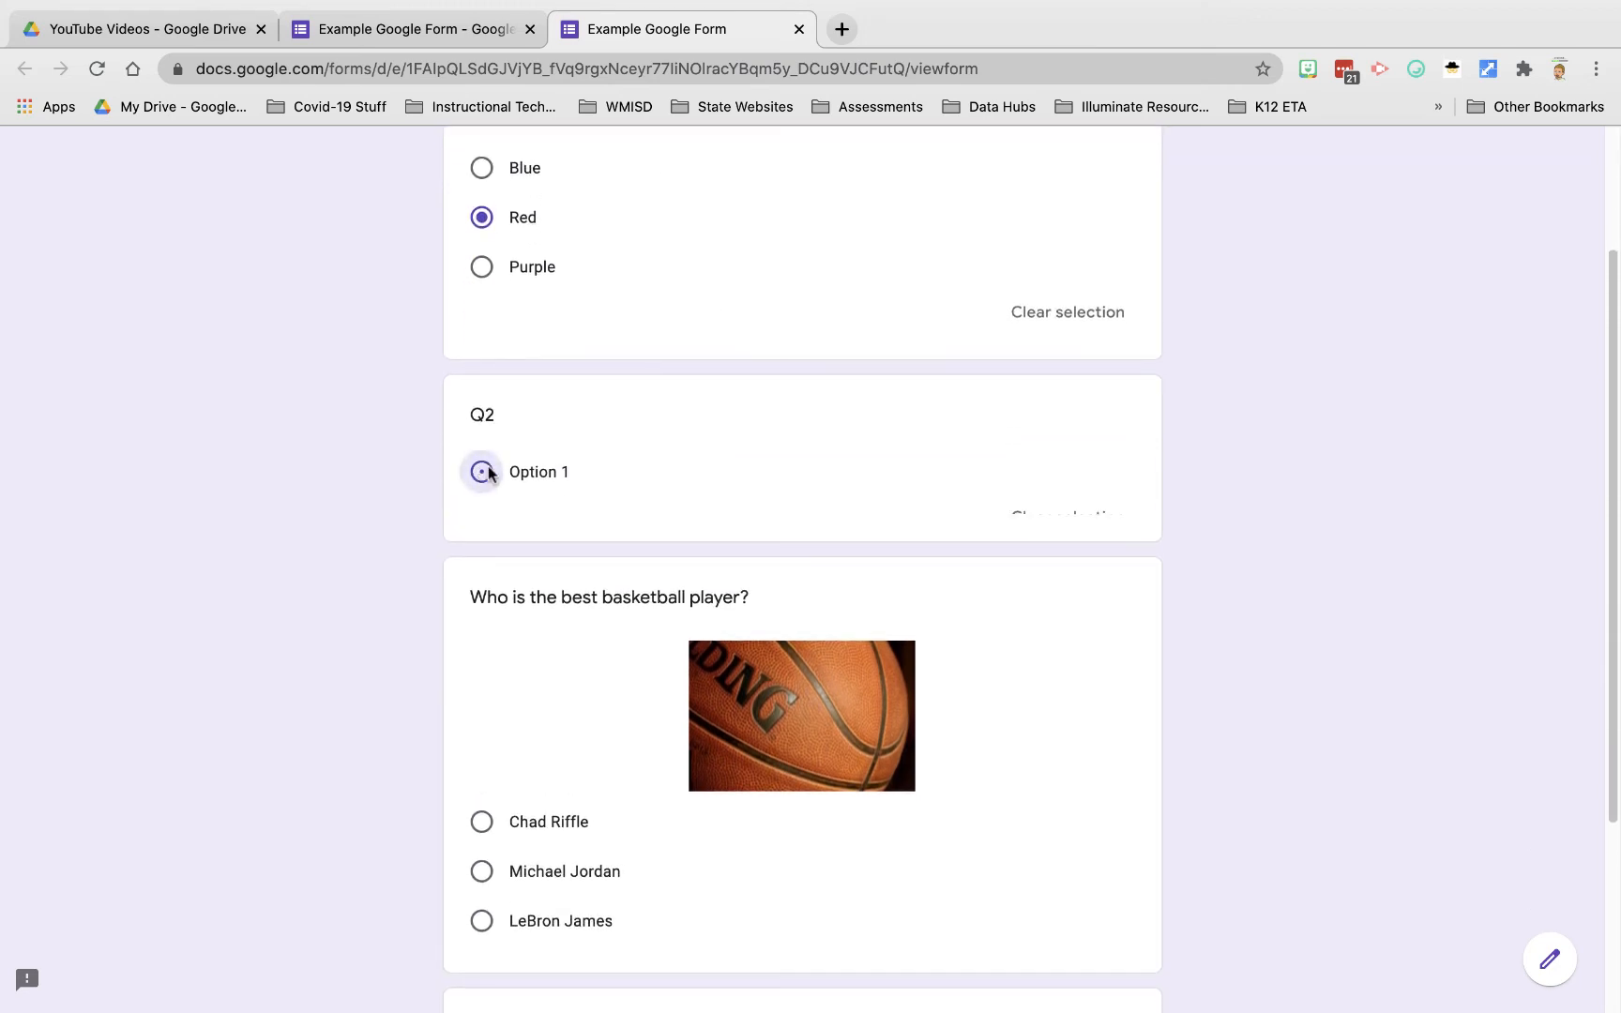
{"action": "scroll", "coordinate": [869, 531], "scroll_direction": "down", "scroll_amount": 2}
{"action": "scroll", "coordinate": [870, 531], "scroll_direction": "down", "scroll_amount": 1}
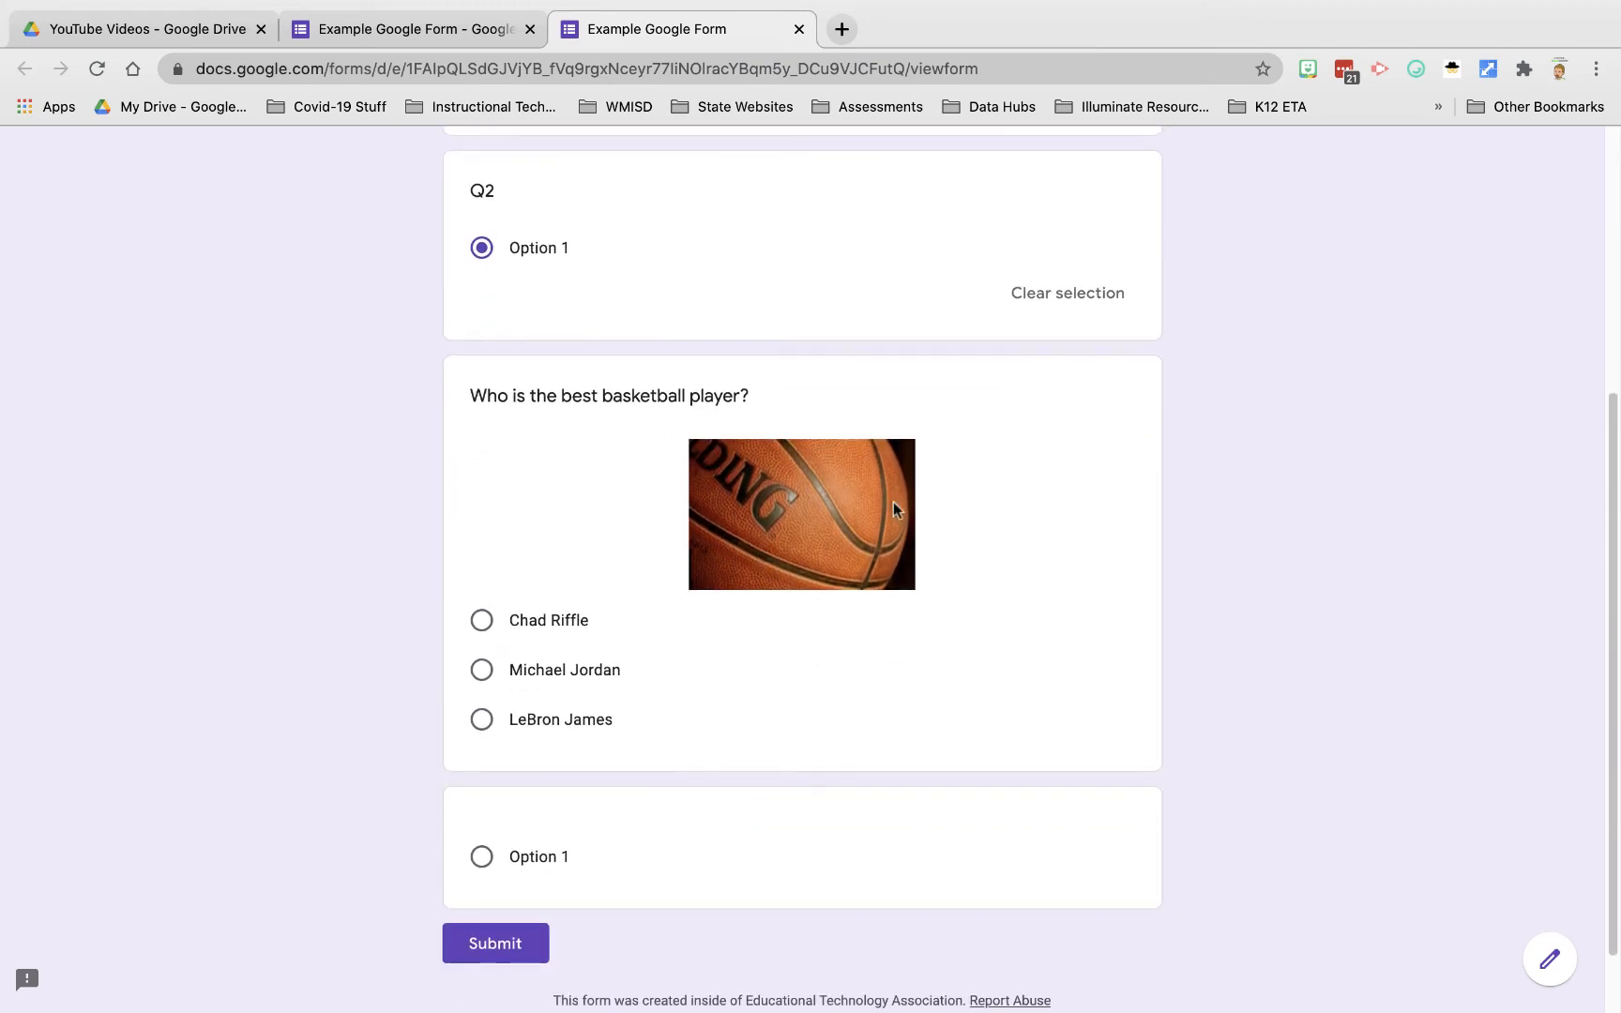
{"action": "left_click", "coordinate": [483, 669]}
{"action": "scroll", "coordinate": [753, 705], "scroll_direction": "down", "scroll_amount": 2}
{"action": "left_click", "coordinate": [481, 779]}
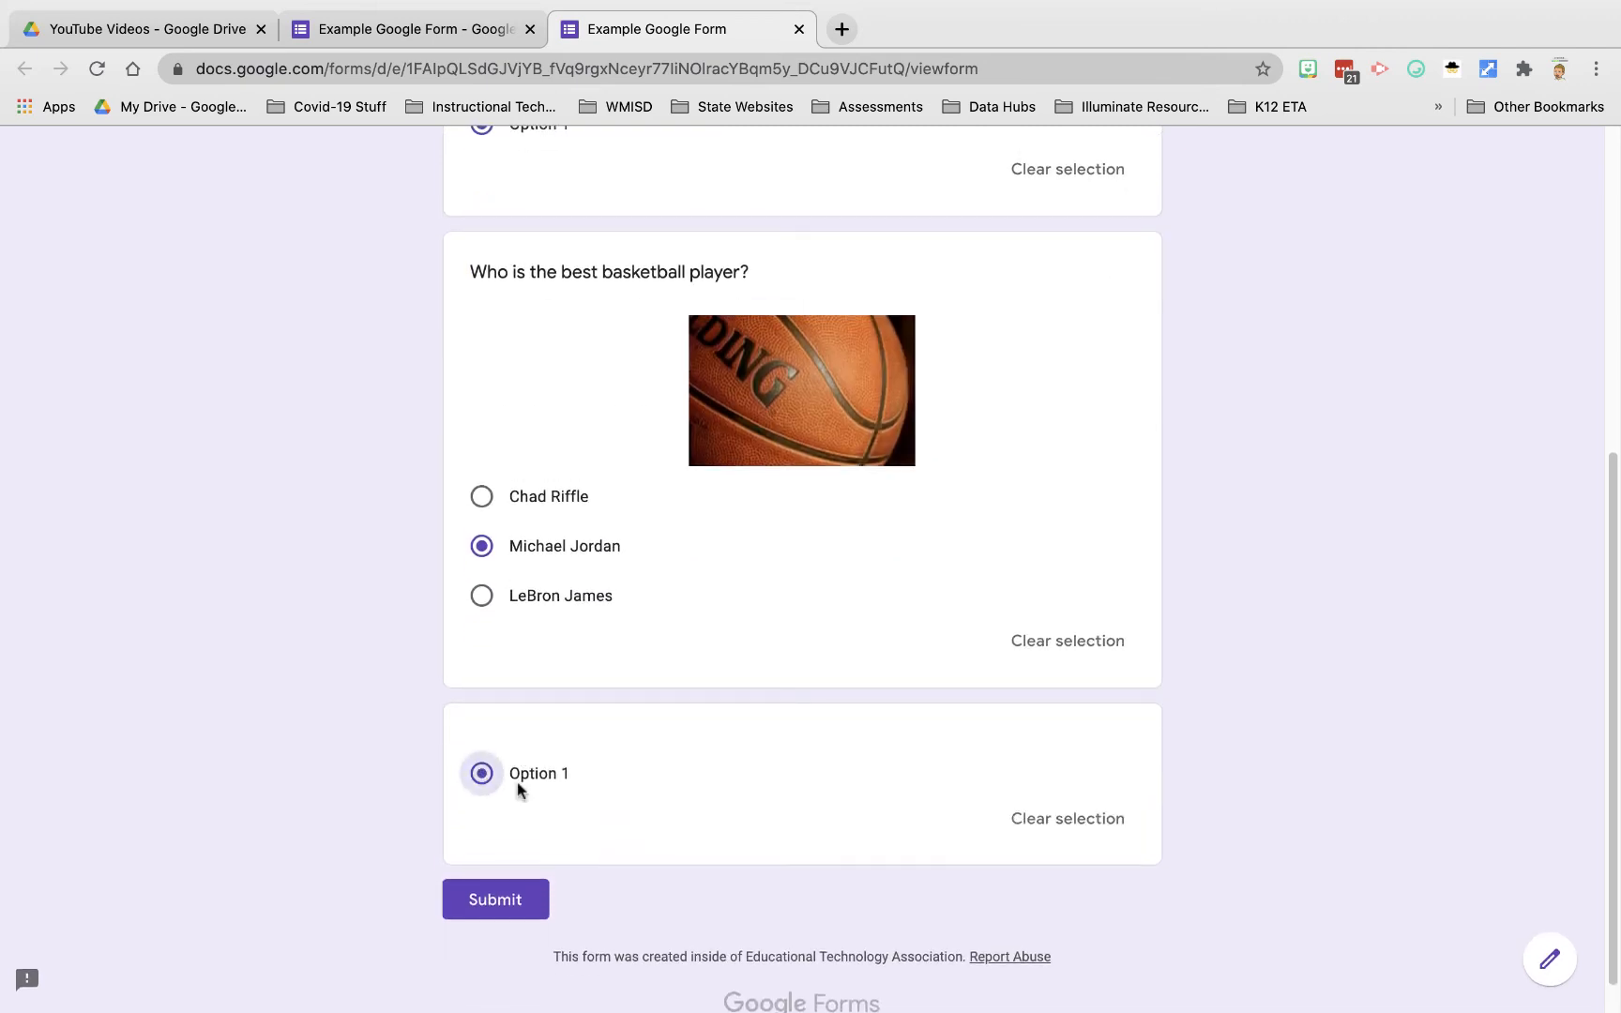
{"action": "left_click", "coordinate": [495, 902]}
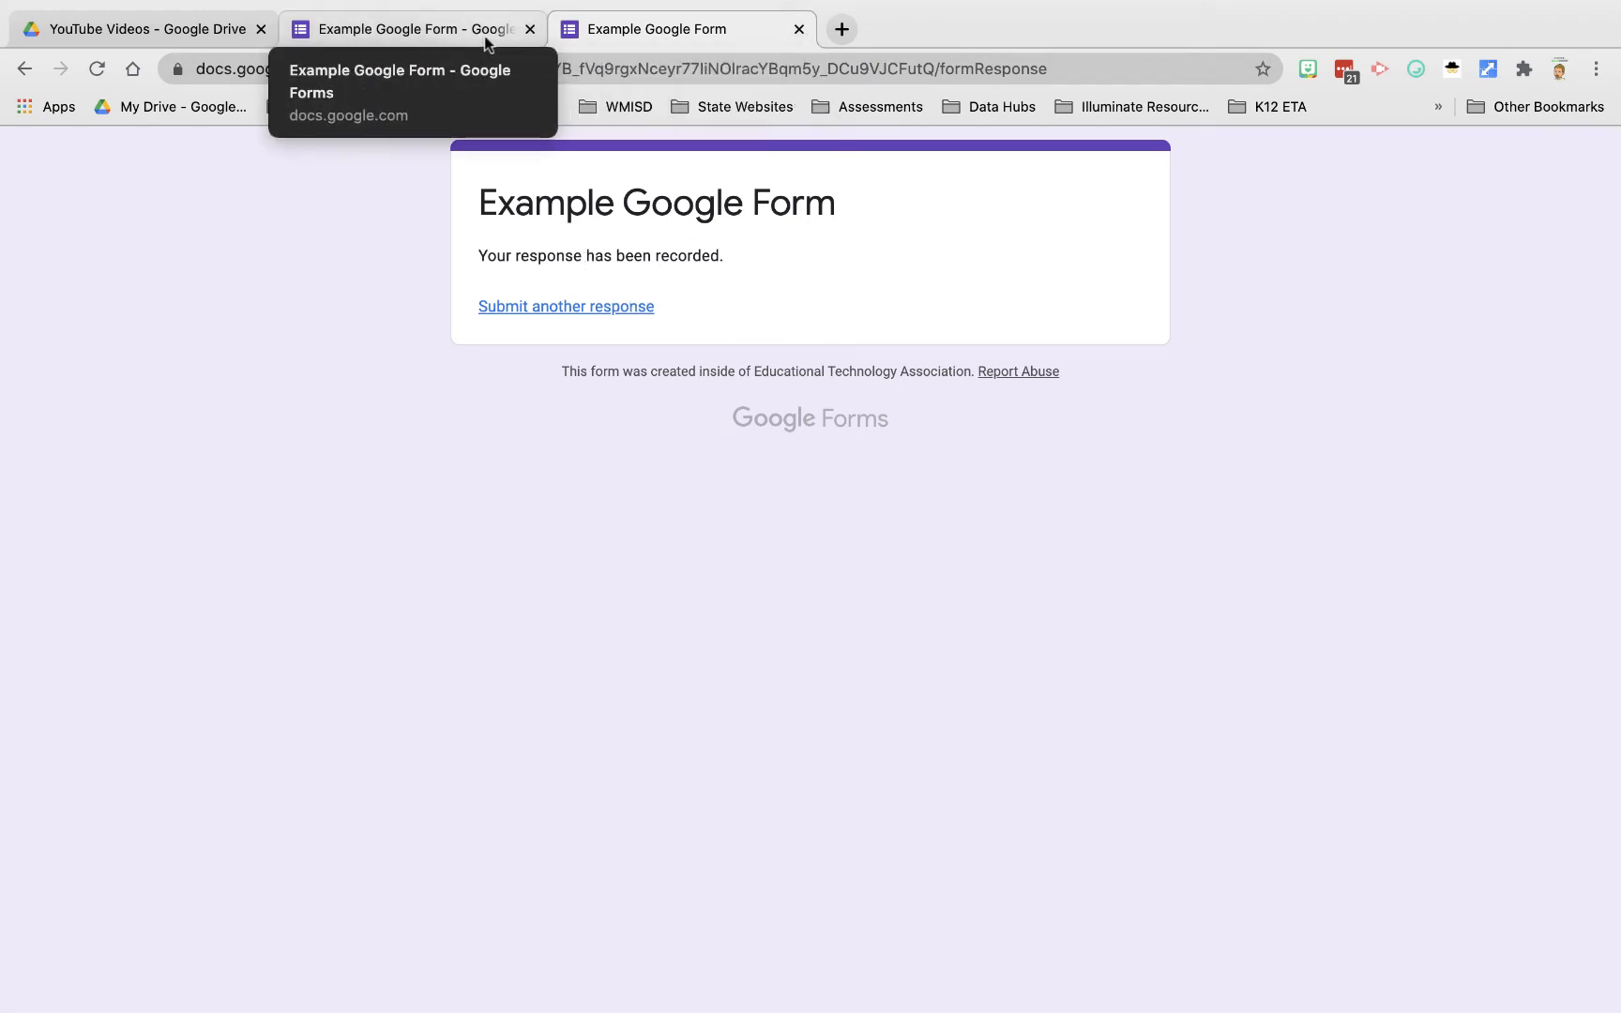
{"action": "left_click", "coordinate": [799, 30]}
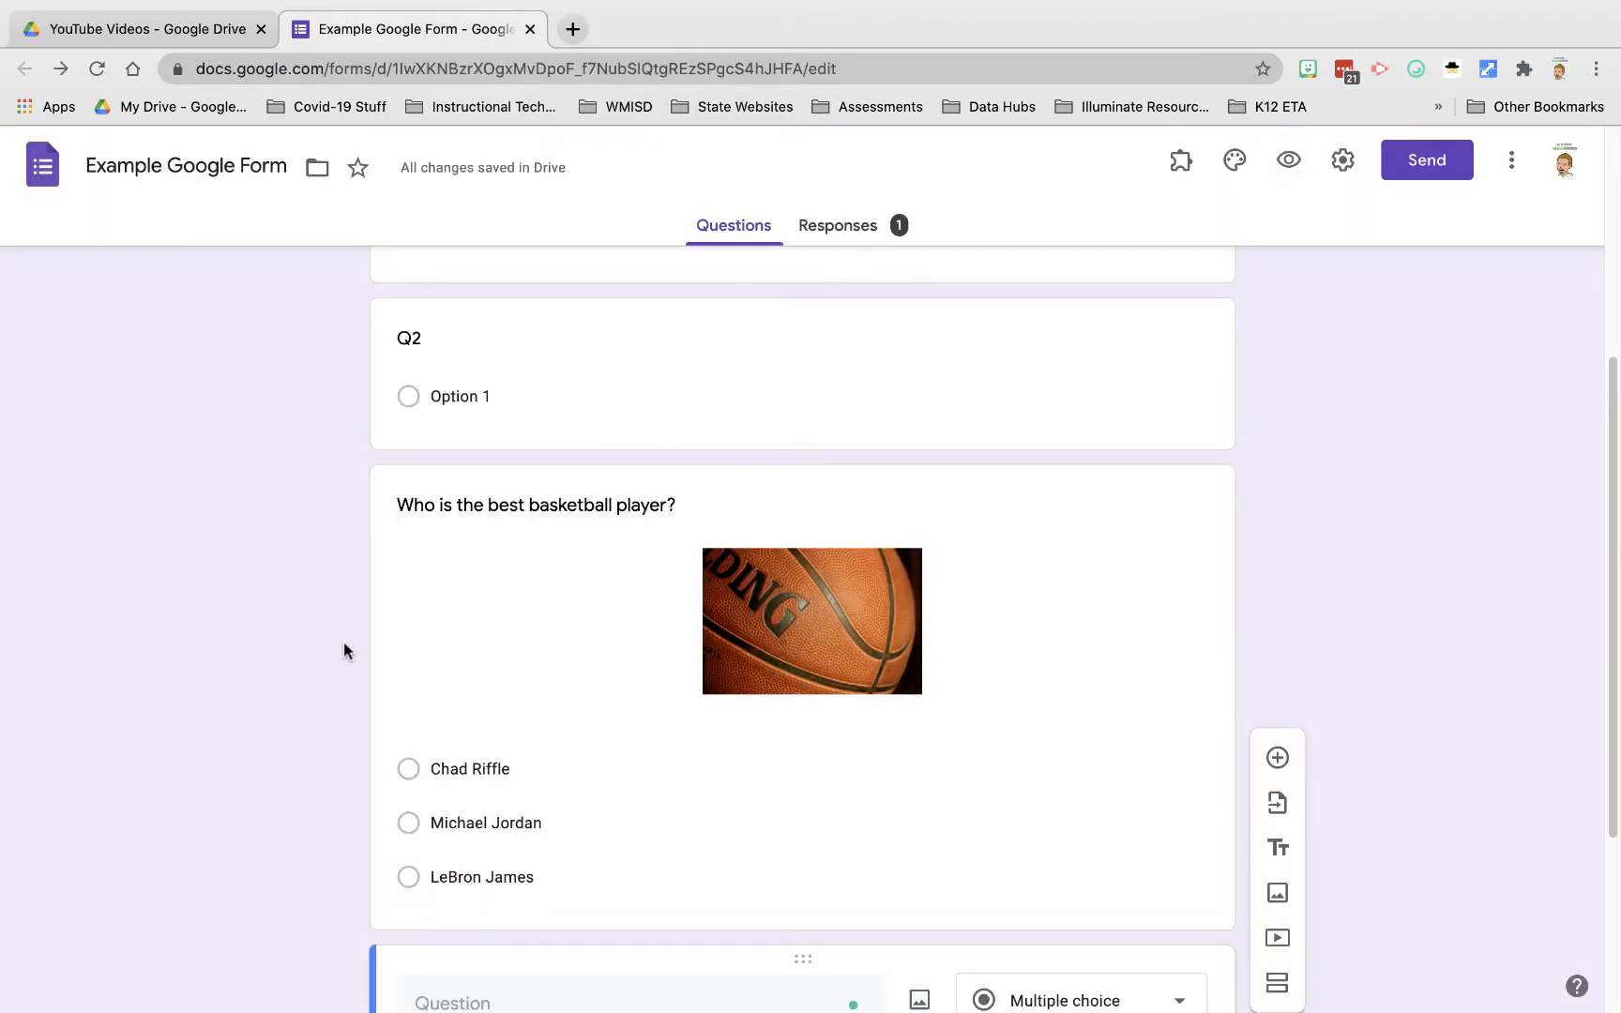
Step: Review the Responses Summary pie charts, then show the fav color answers per question
{"action": "scroll", "coordinate": [608, 375], "scroll_direction": "down", "scroll_amount": 1}
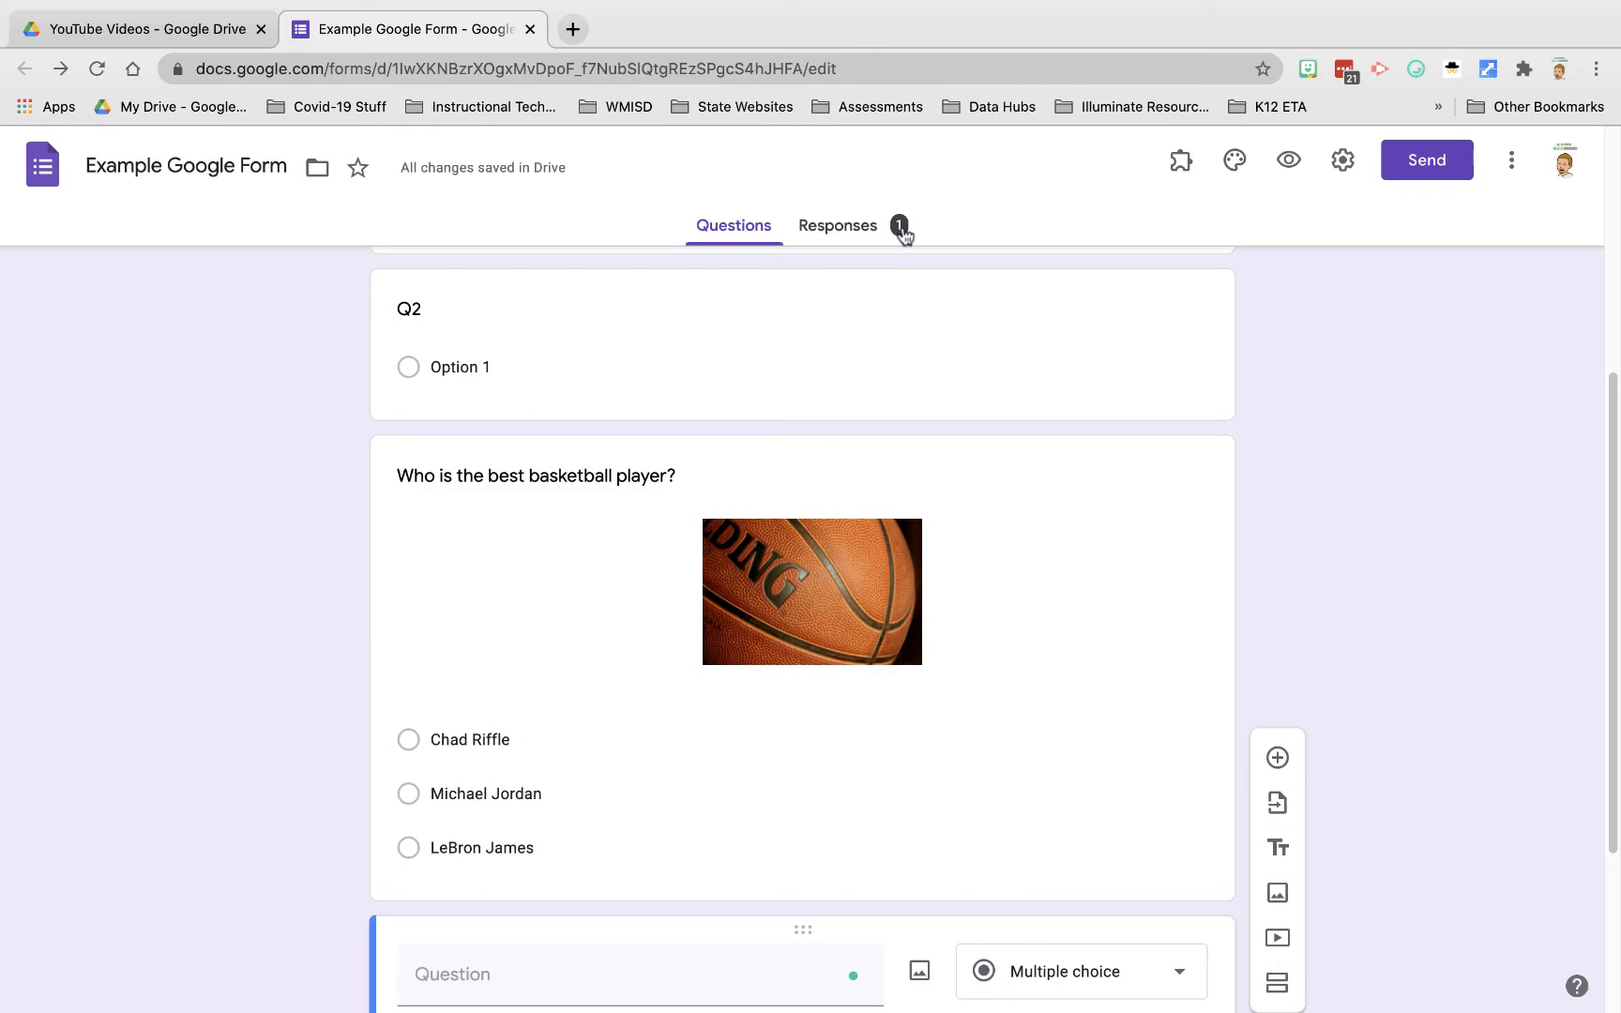
{"action": "left_click", "coordinate": [848, 231]}
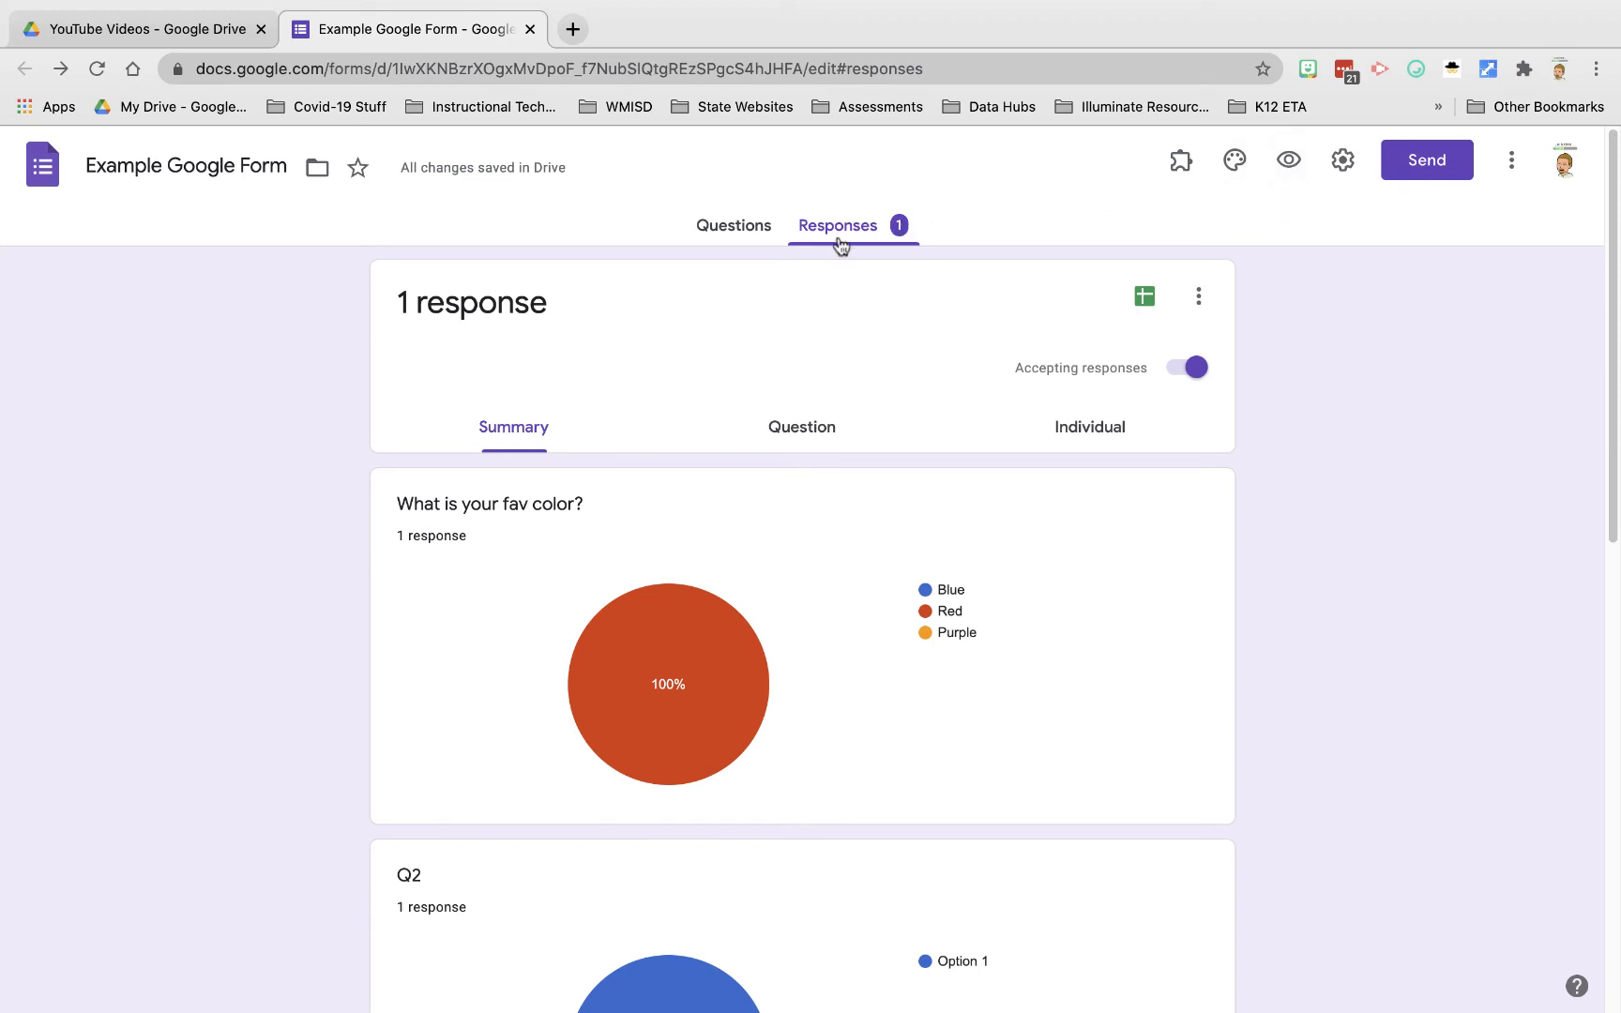
{"action": "scroll", "coordinate": [865, 600], "scroll_direction": "down", "scroll_amount": 2}
{"action": "scroll", "coordinate": [864, 598], "scroll_direction": "down", "scroll_amount": 10}
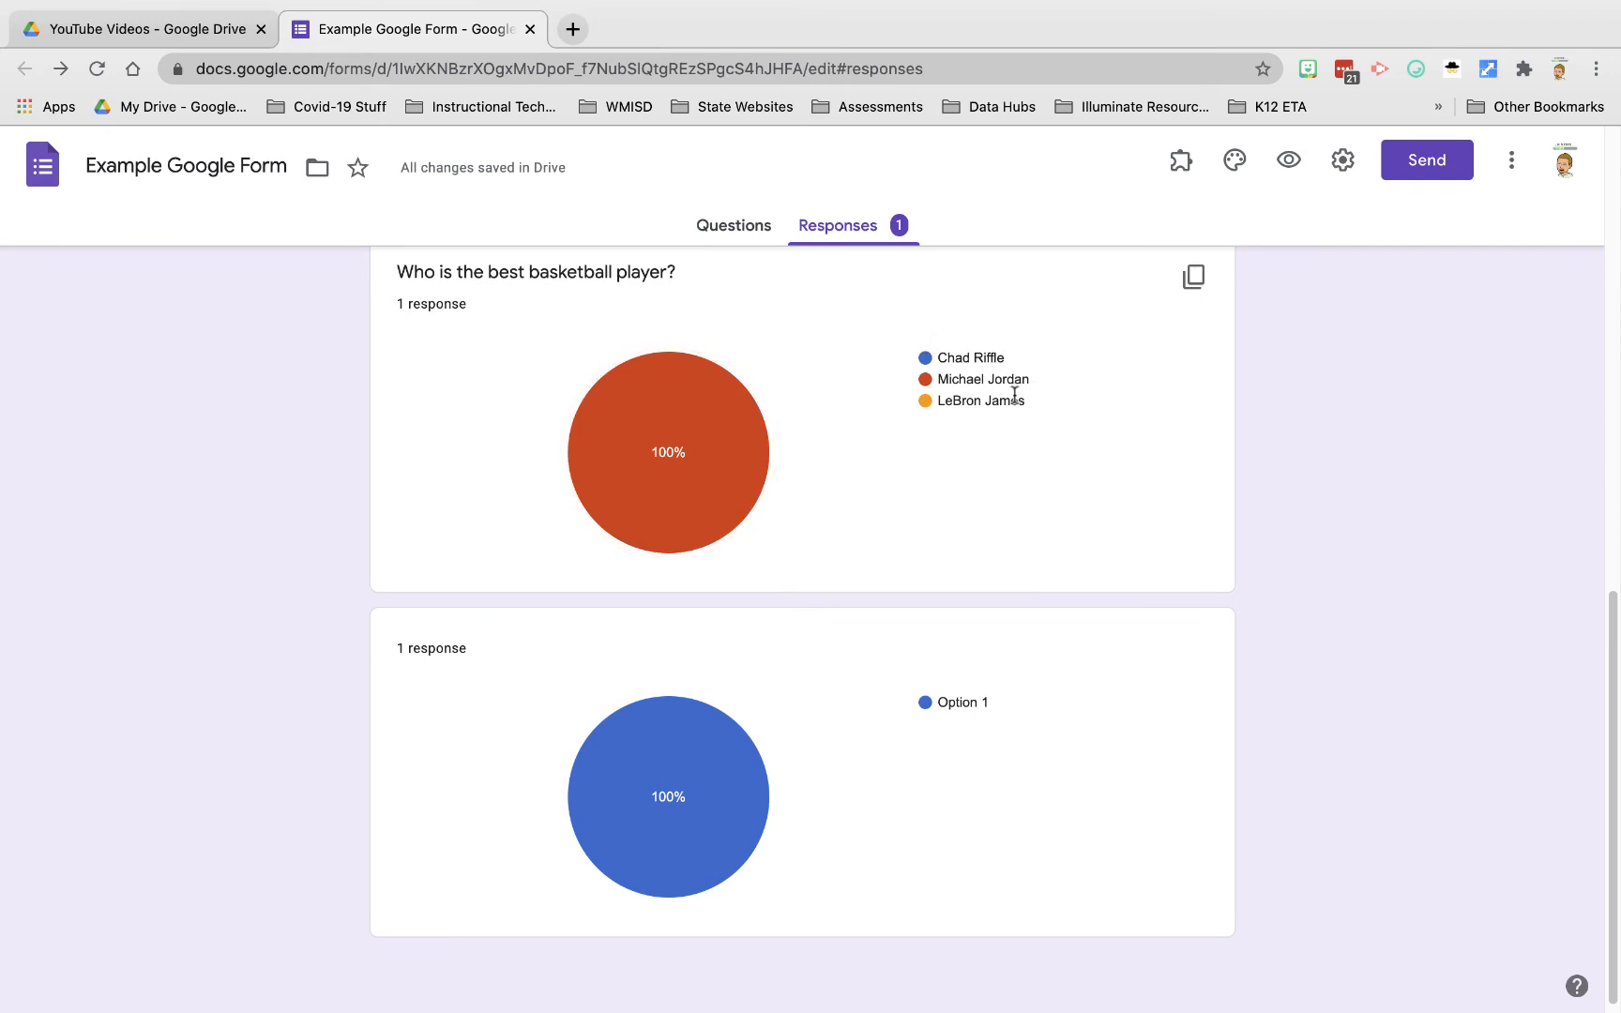
{"action": "scroll", "coordinate": [1166, 769], "scroll_direction": "up", "scroll_amount": 5}
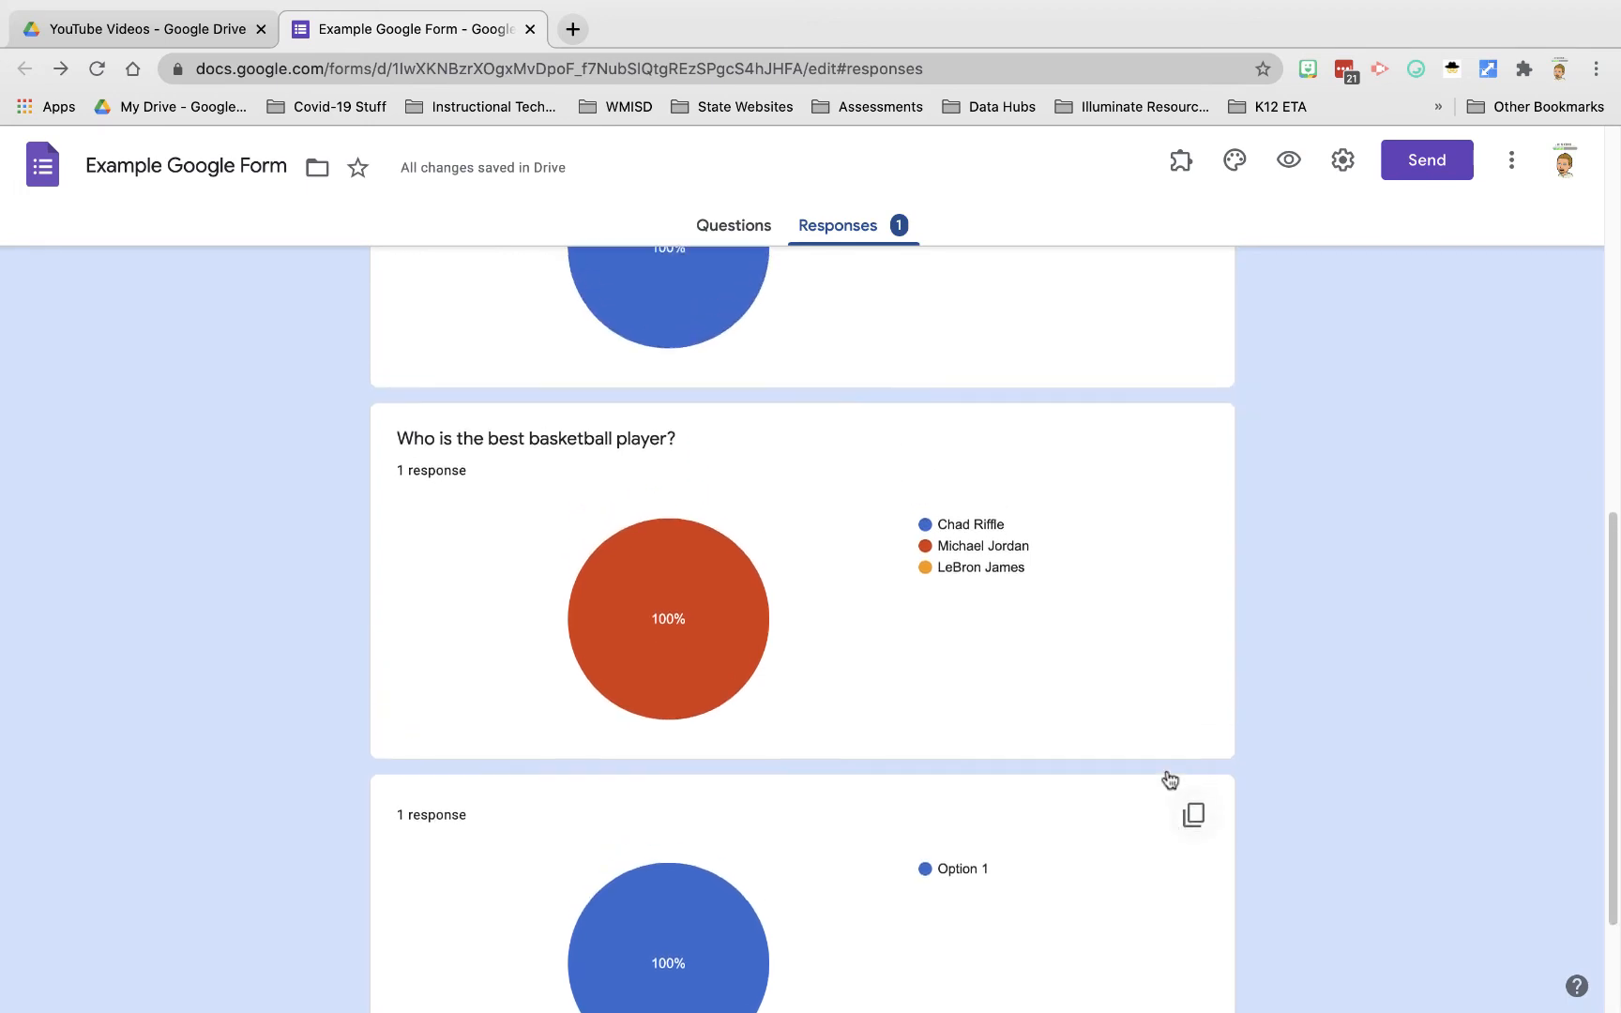
{"action": "scroll", "coordinate": [1166, 770], "scroll_direction": "up", "scroll_amount": 6}
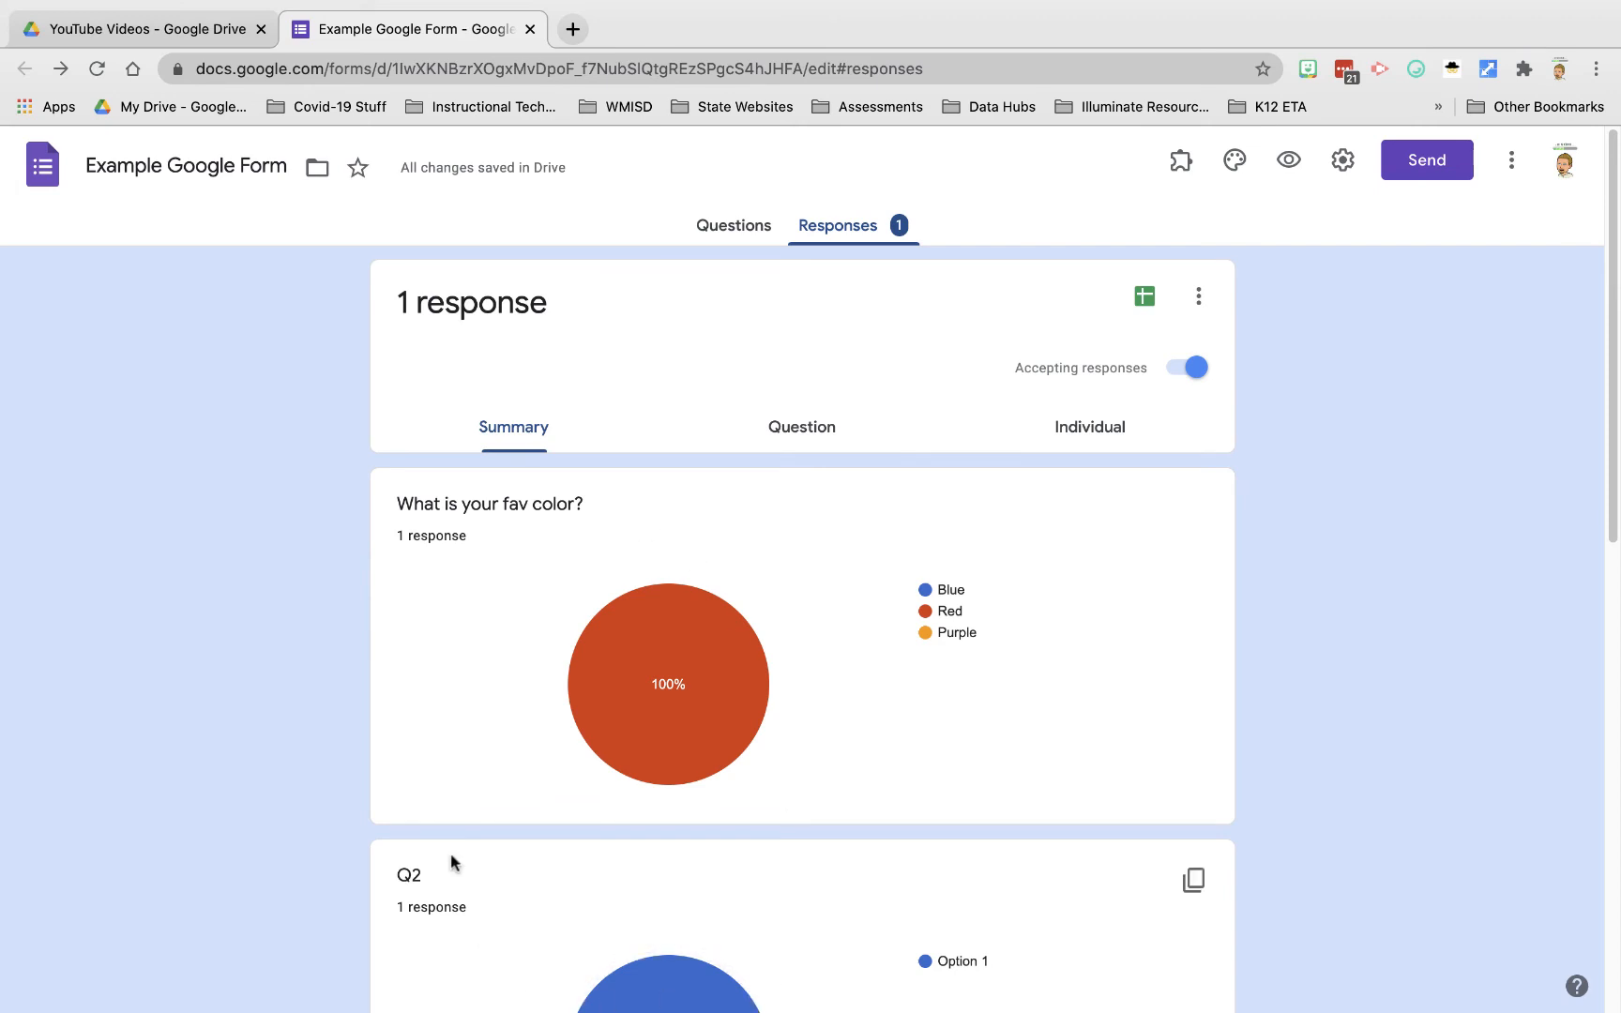
{"action": "mouse_move", "coordinate": [755, 656]}
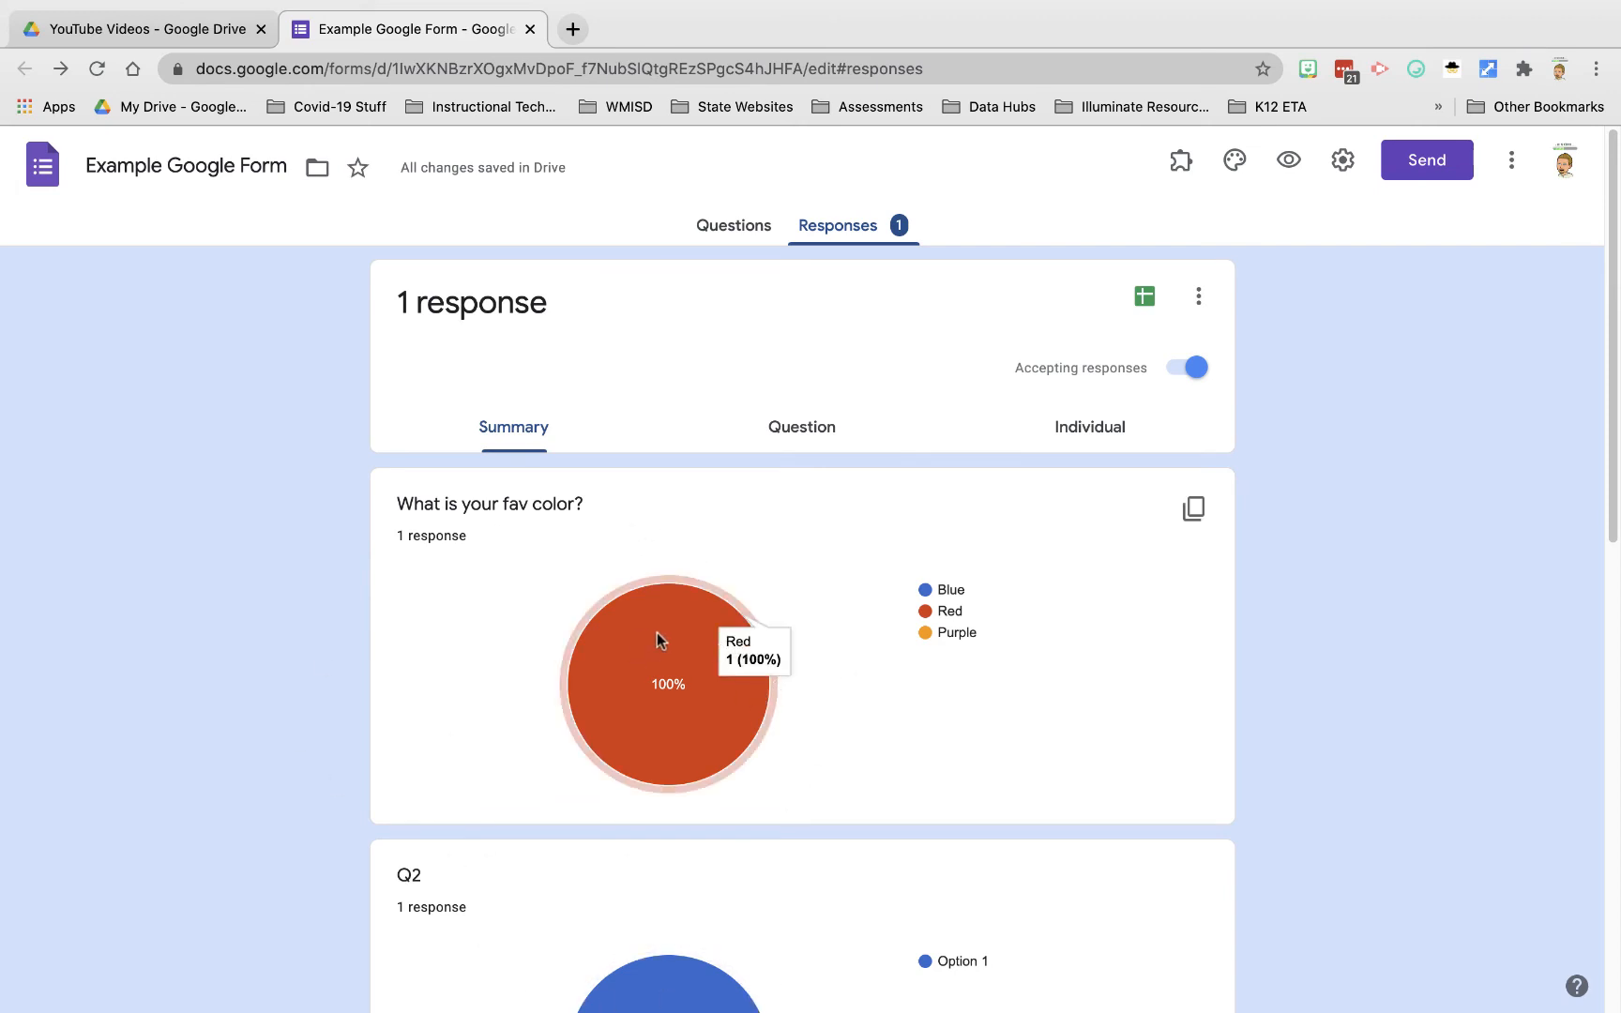
{"action": "scroll", "coordinate": [750, 661], "scroll_direction": "down", "scroll_amount": 2}
{"action": "scroll", "coordinate": [747, 638], "scroll_direction": "up", "scroll_amount": 2}
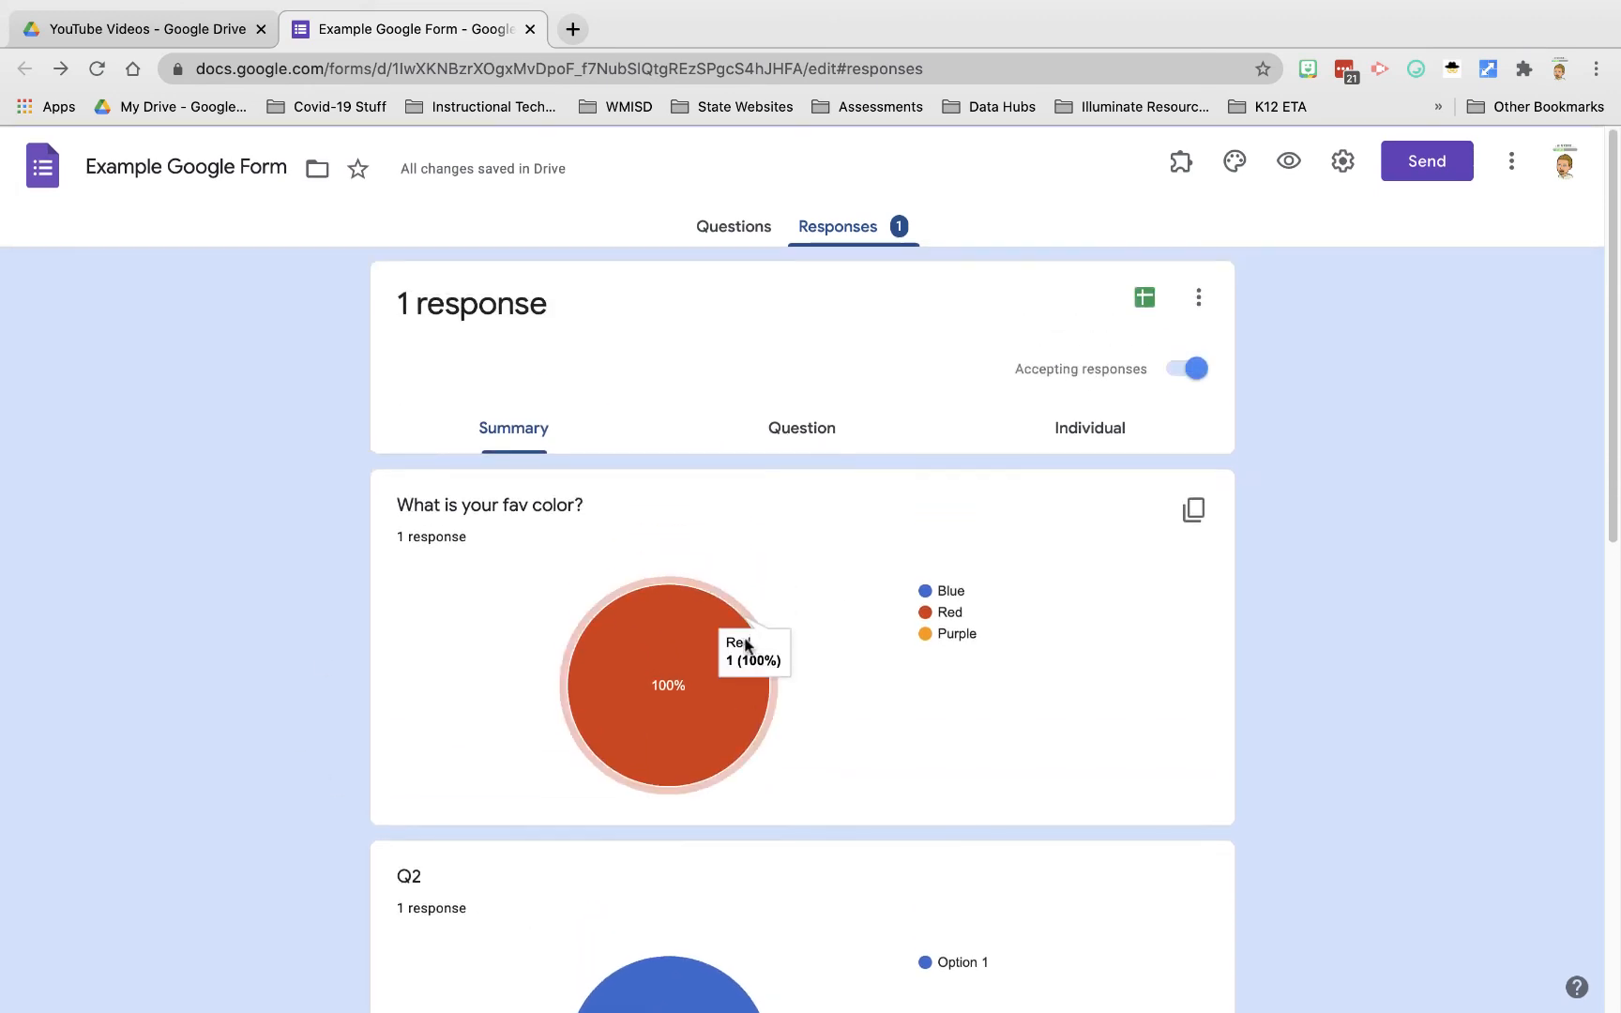
{"action": "left_click", "coordinate": [808, 443]}
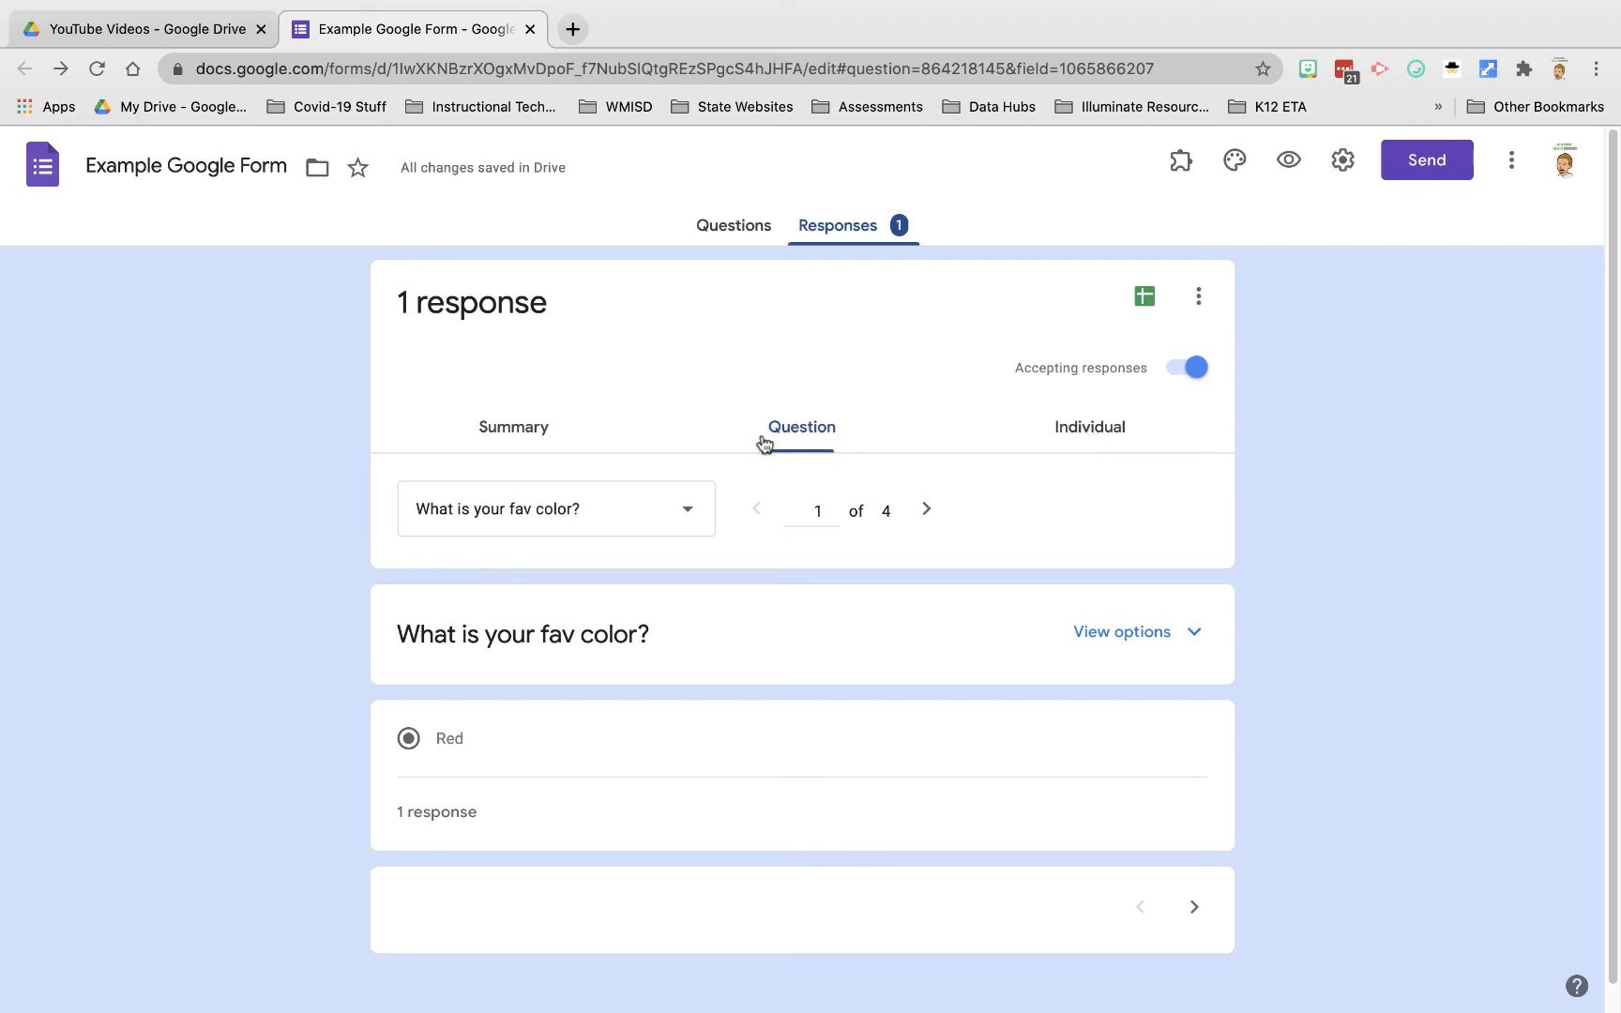
Step: Look over the single individual response with Red chosen, then open the responses More menu
{"action": "left_click", "coordinate": [1079, 432]}
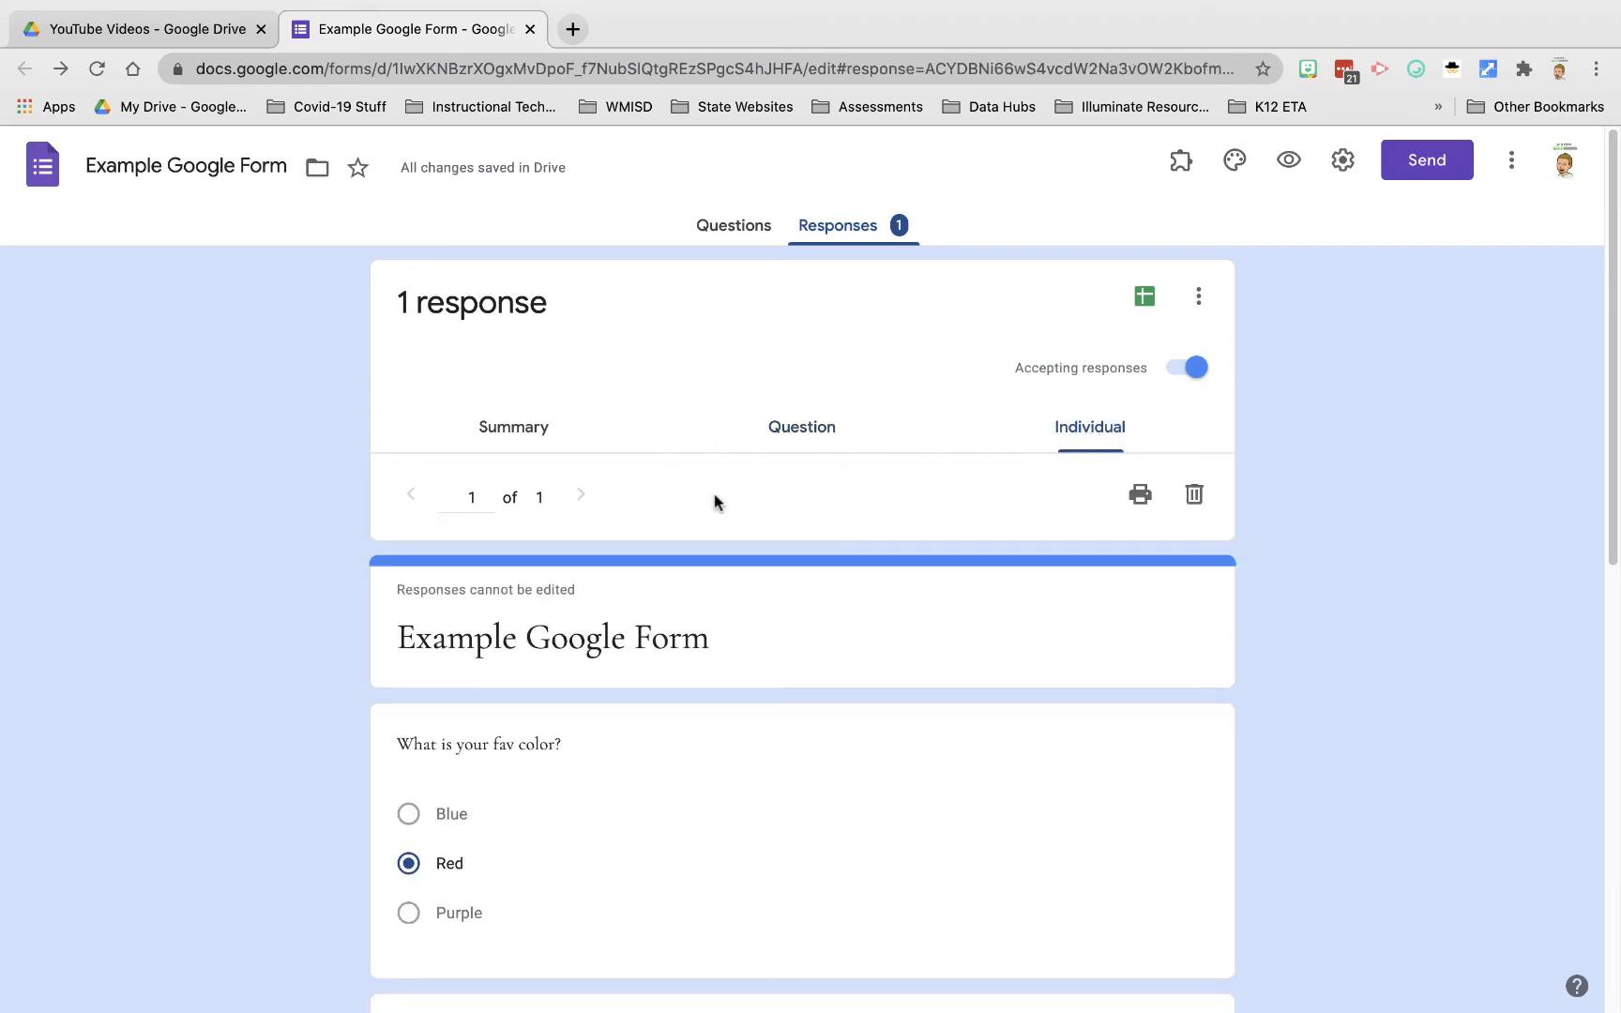
{"action": "scroll", "coordinate": [680, 822], "scroll_direction": "down", "scroll_amount": 2}
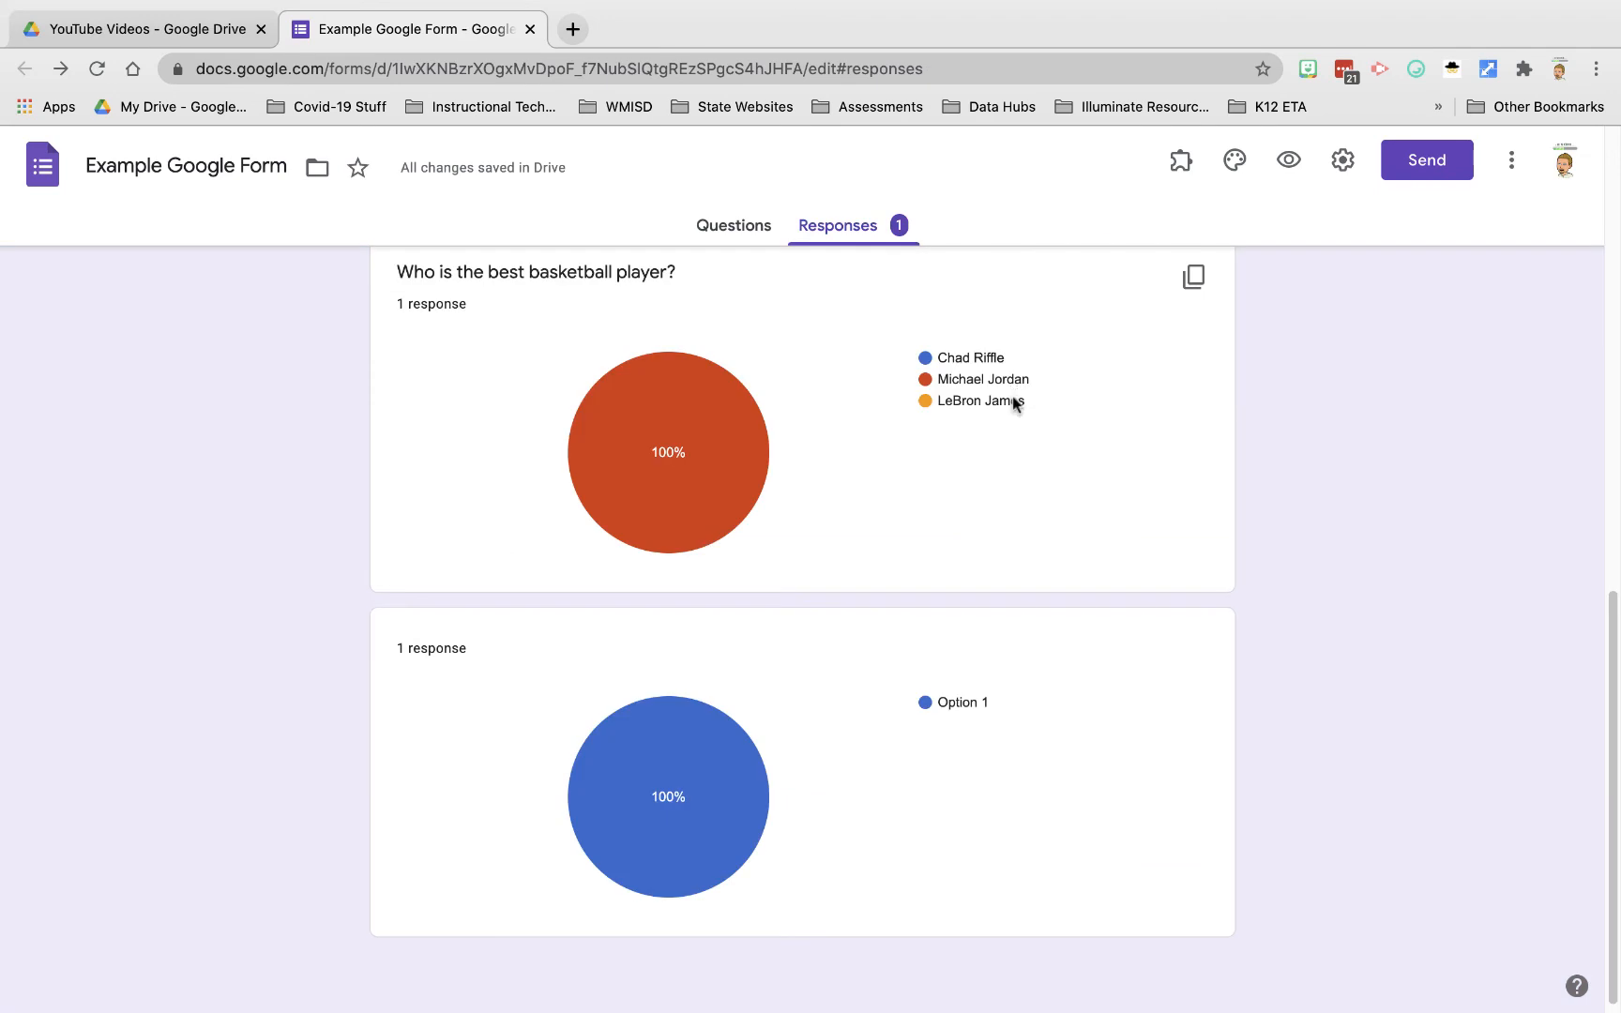
{"action": "scroll", "coordinate": [1013, 412], "scroll_direction": "up", "scroll_amount": 5}
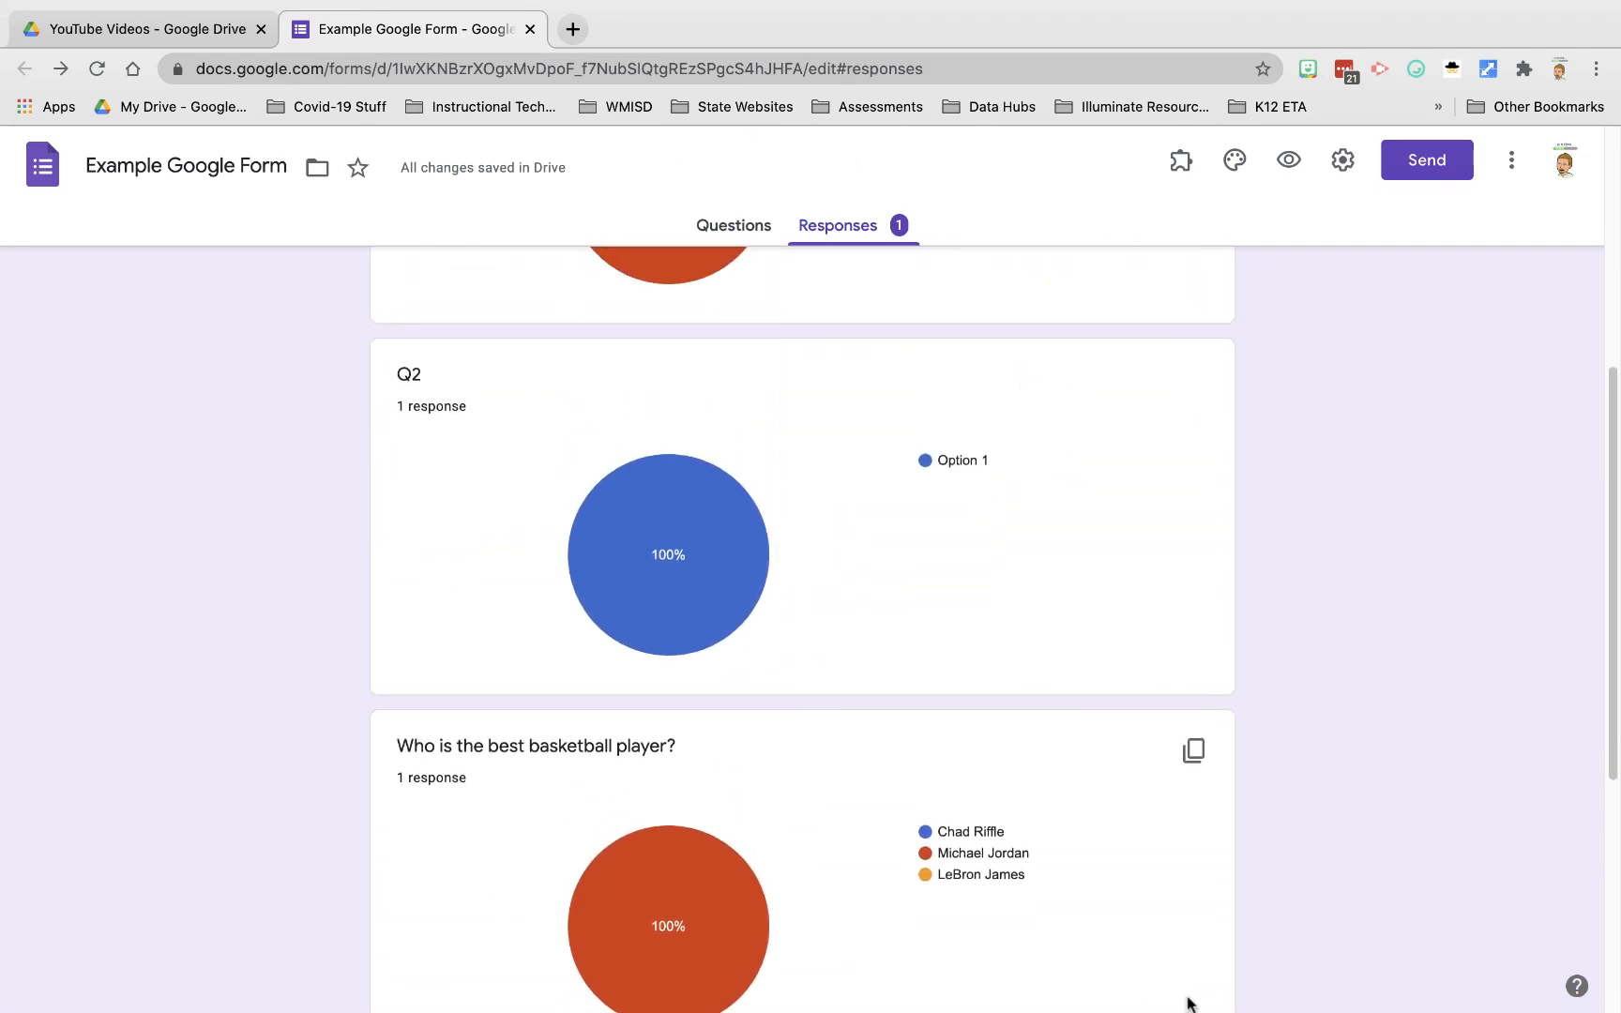
{"action": "mouse_move", "coordinate": [708, 614]}
{"action": "scroll", "coordinate": [873, 641], "scroll_direction": "up", "scroll_amount": 6}
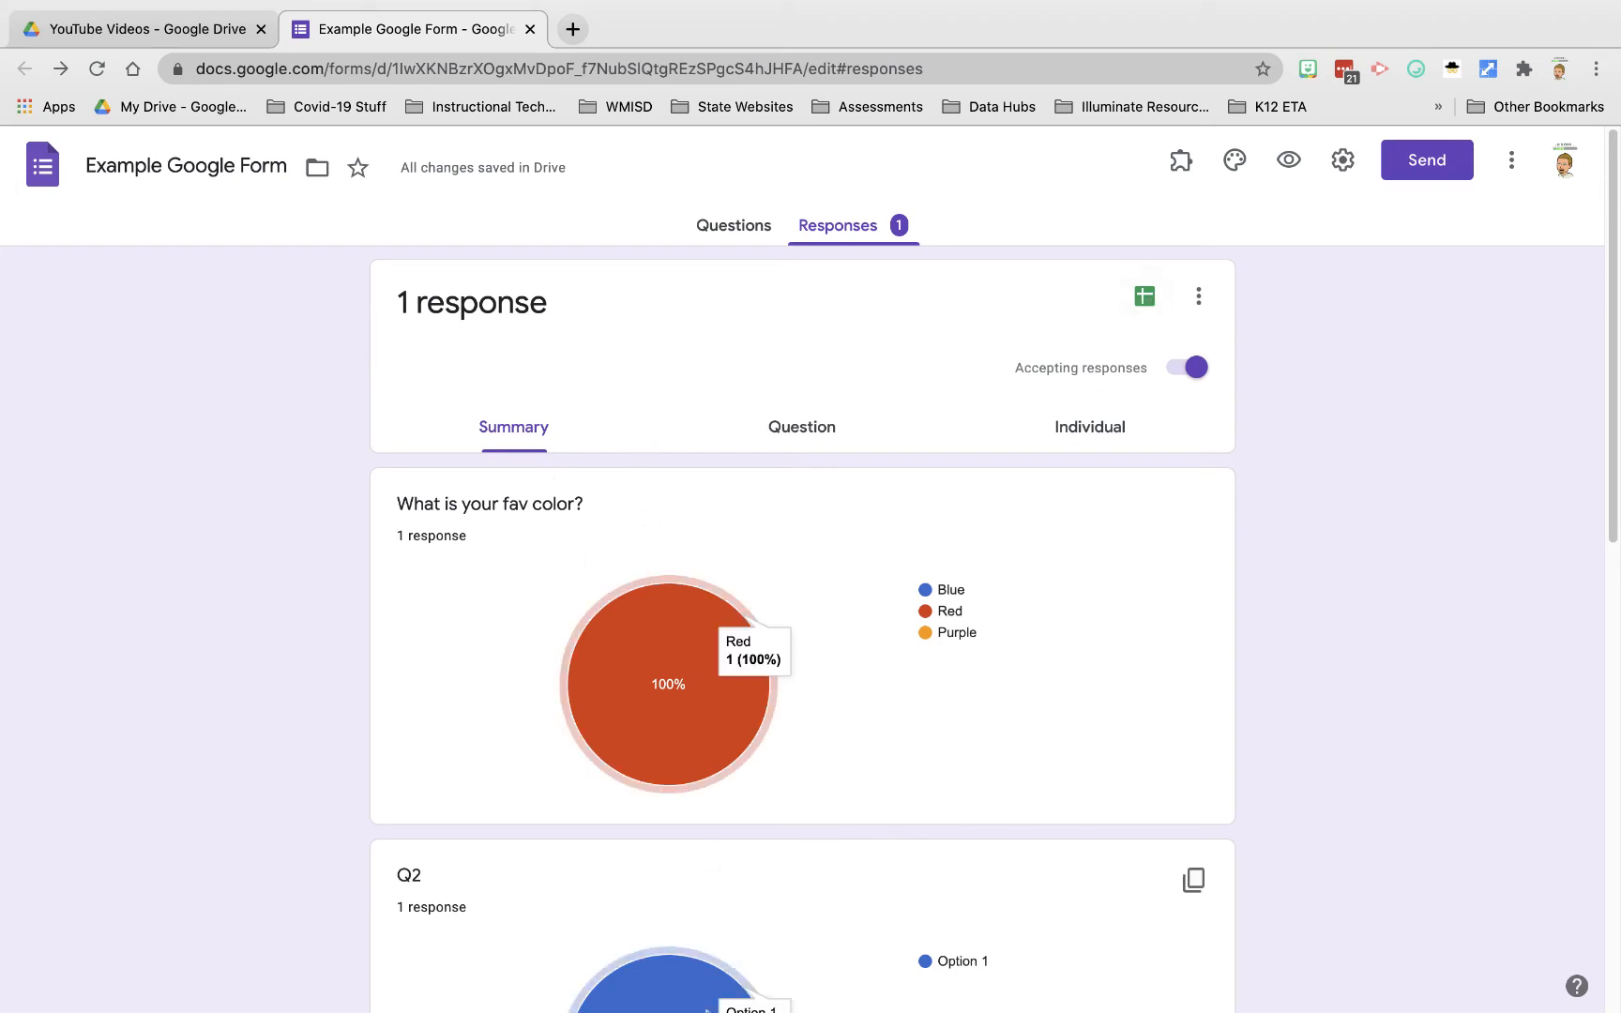
{"action": "mouse_move", "coordinate": [694, 1011]}
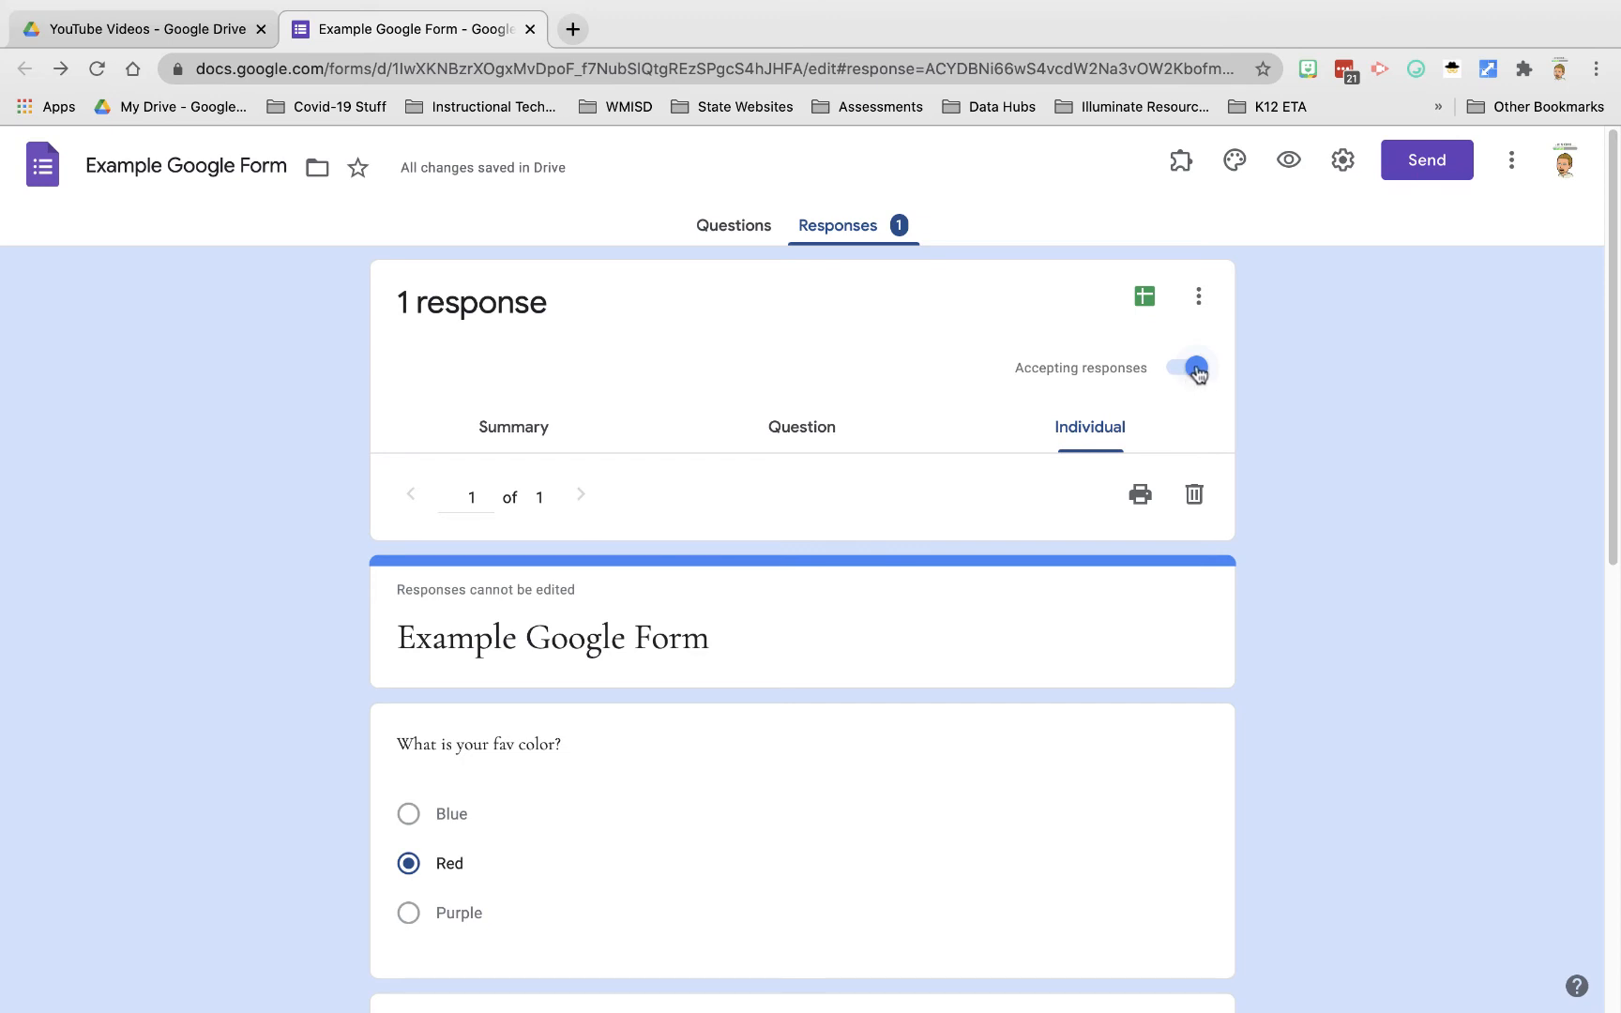
{"action": "left_click", "coordinate": [1203, 300]}
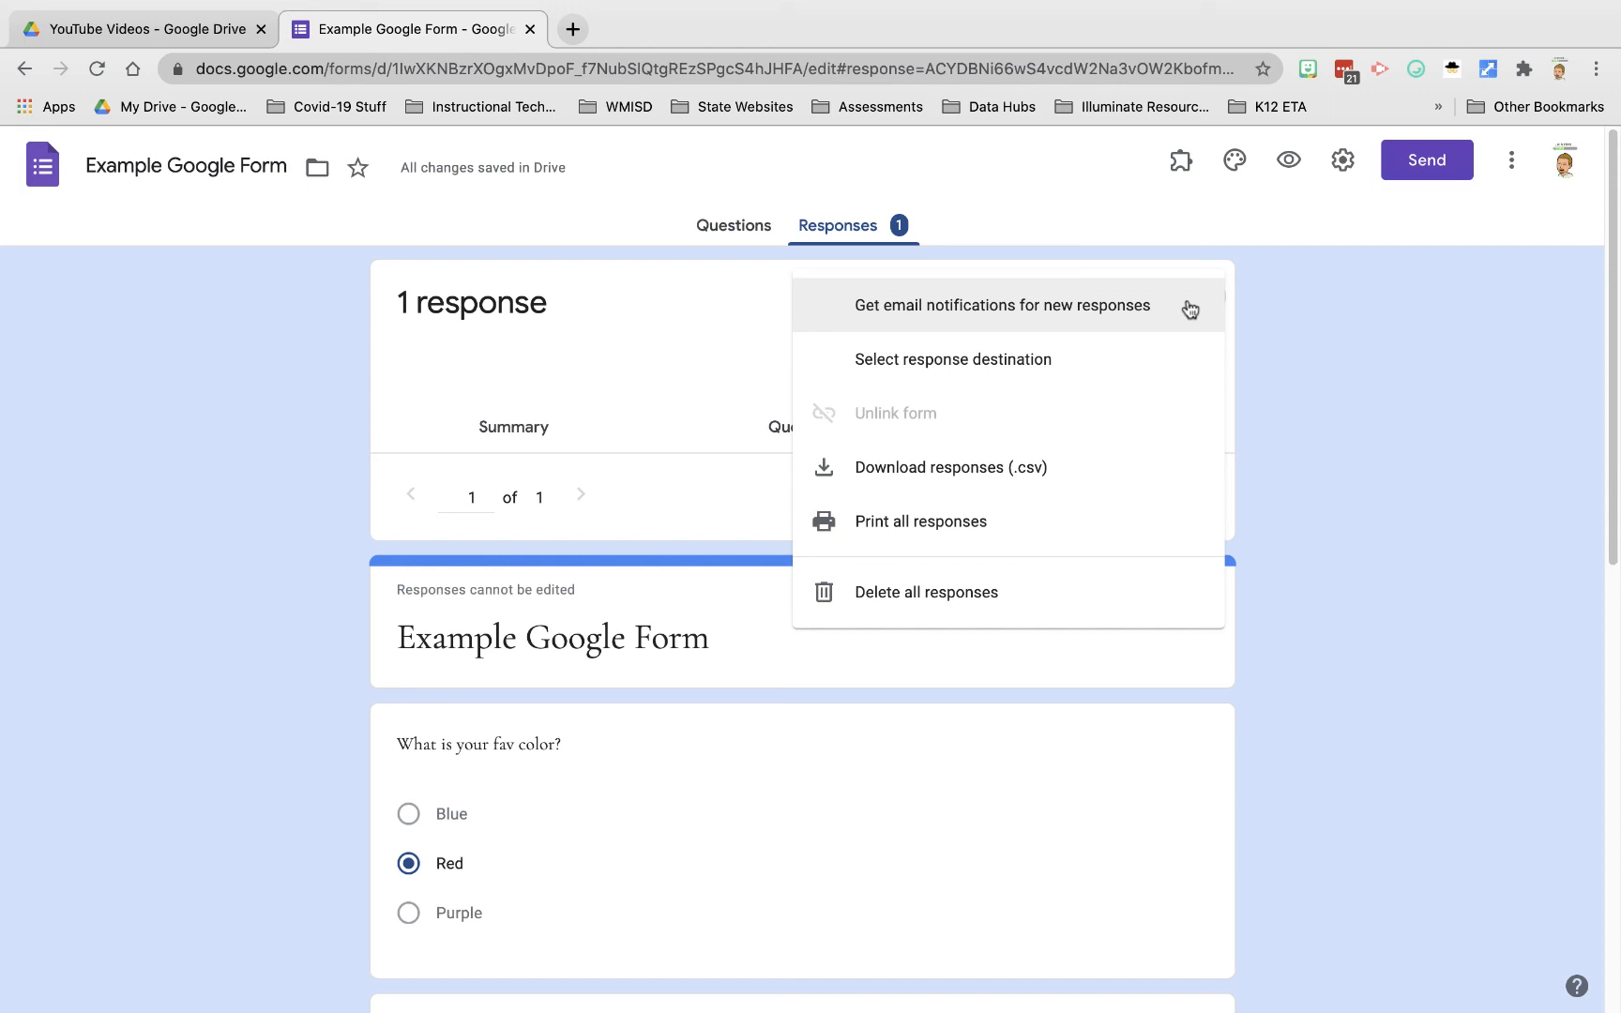
Step: Enable 'Get email notifications for new responses', confirm it is checked, and return to Summary
{"action": "left_click", "coordinate": [925, 307]}
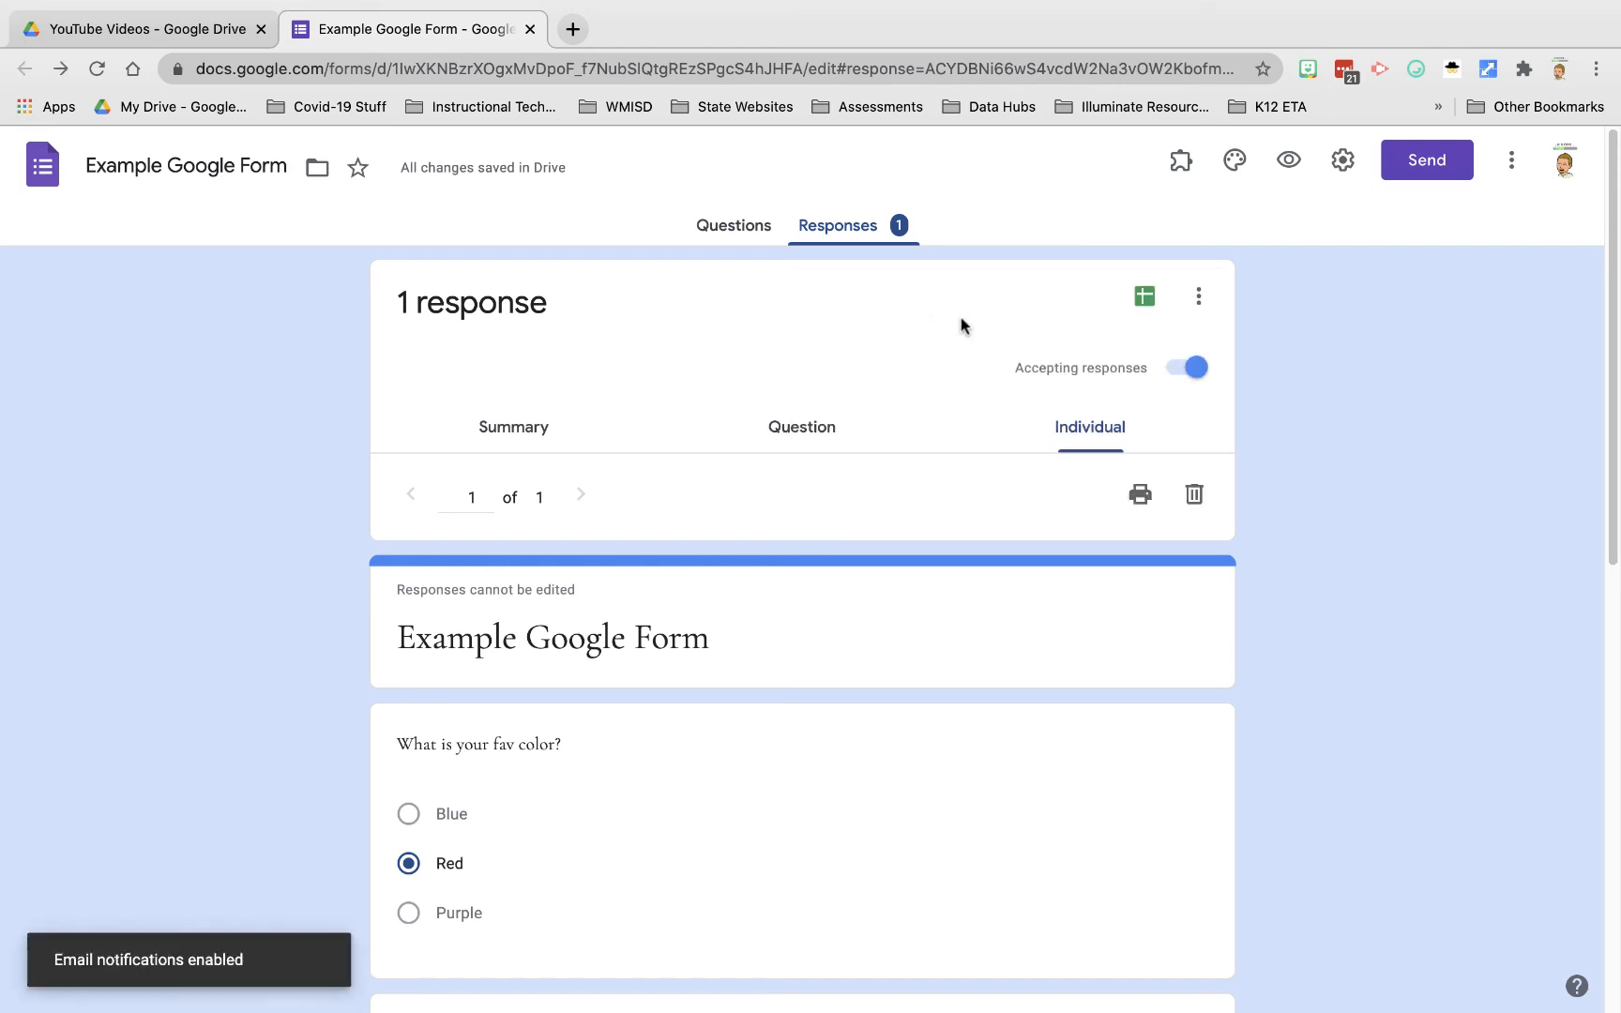
{"action": "left_click", "coordinate": [1201, 310]}
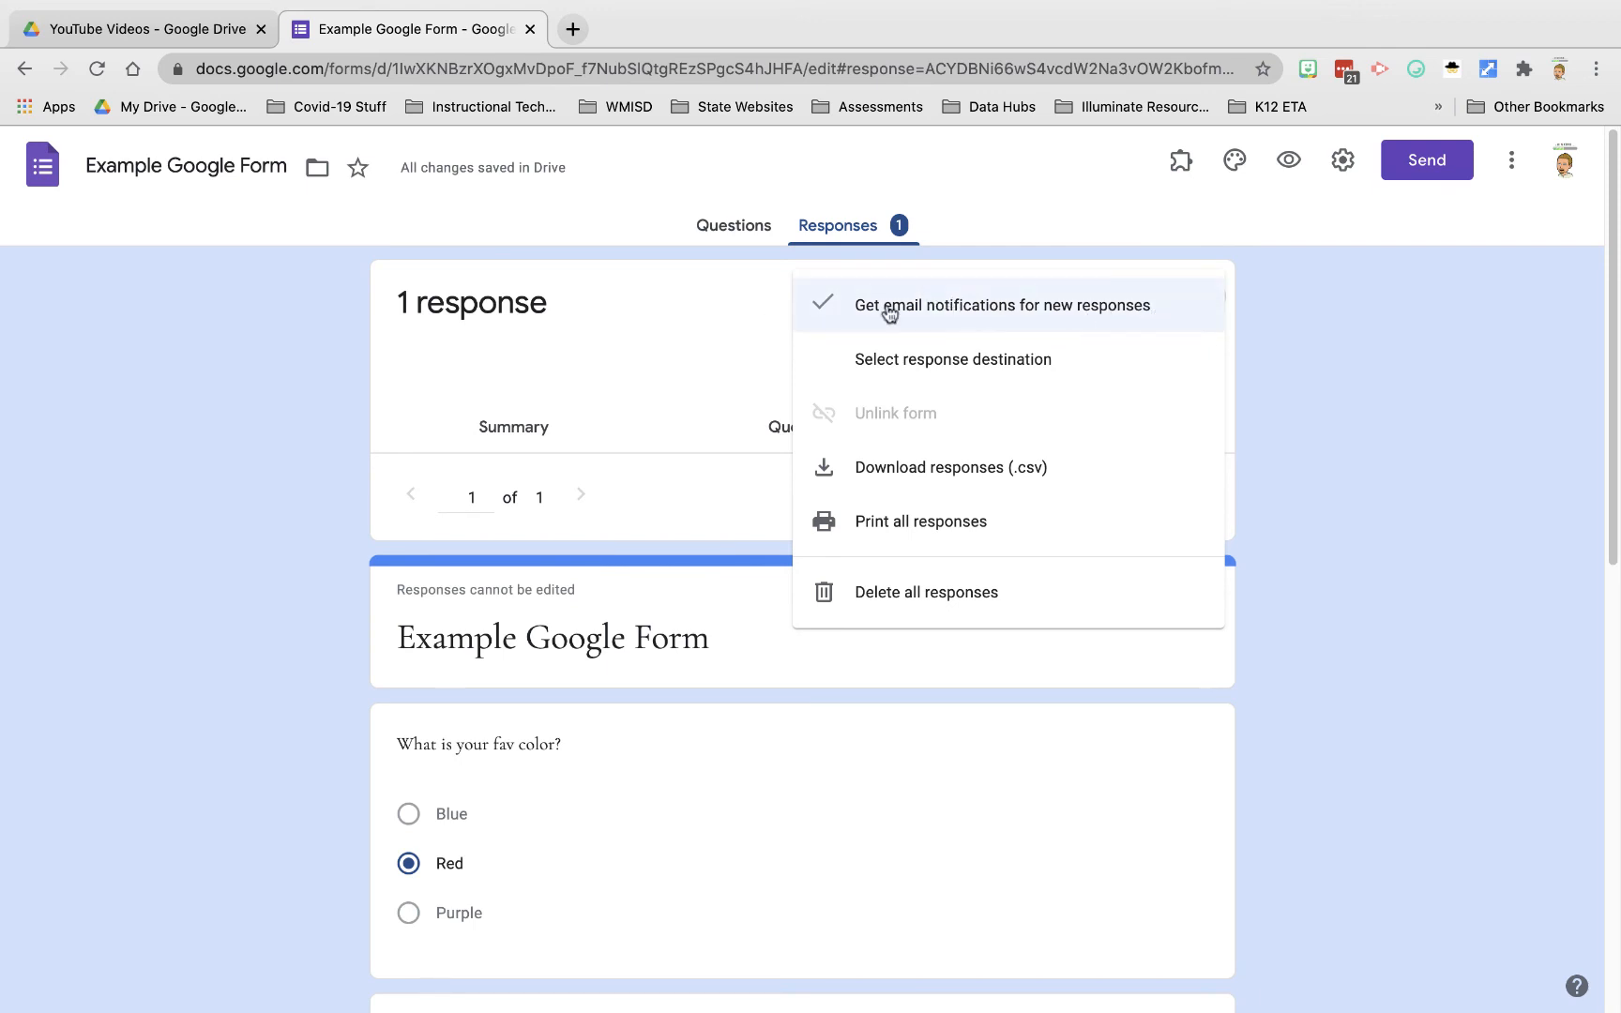
{"action": "left_click", "coordinate": [1109, 319]}
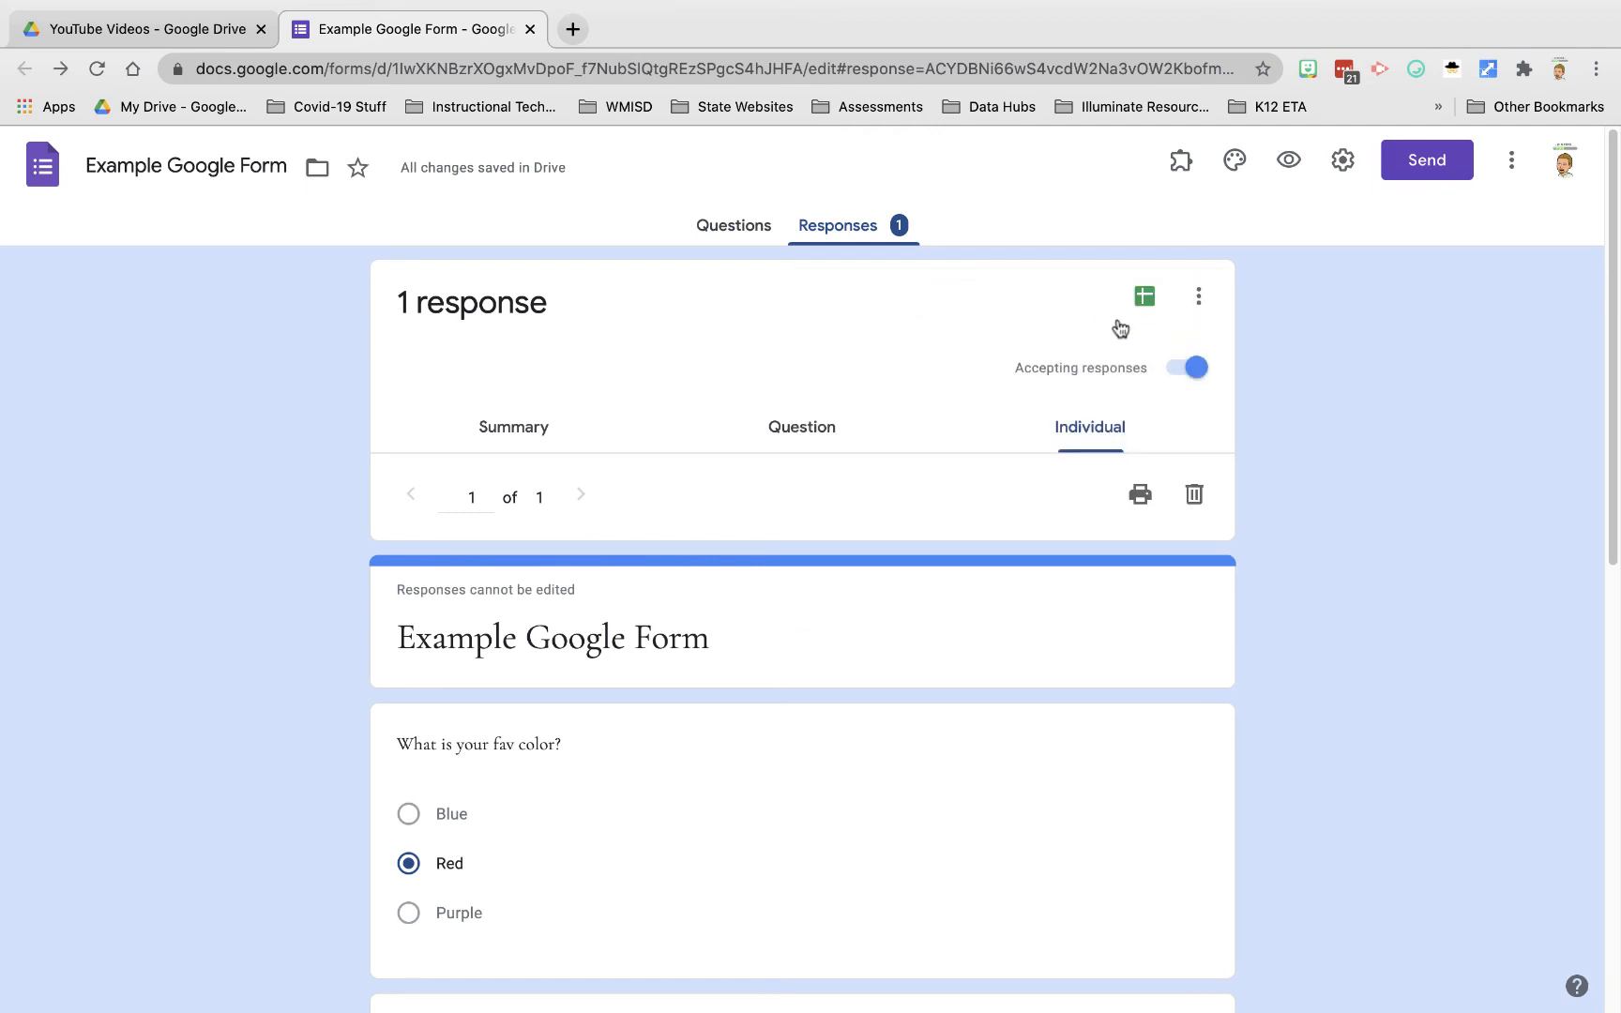
{"action": "left_click", "coordinate": [821, 239]}
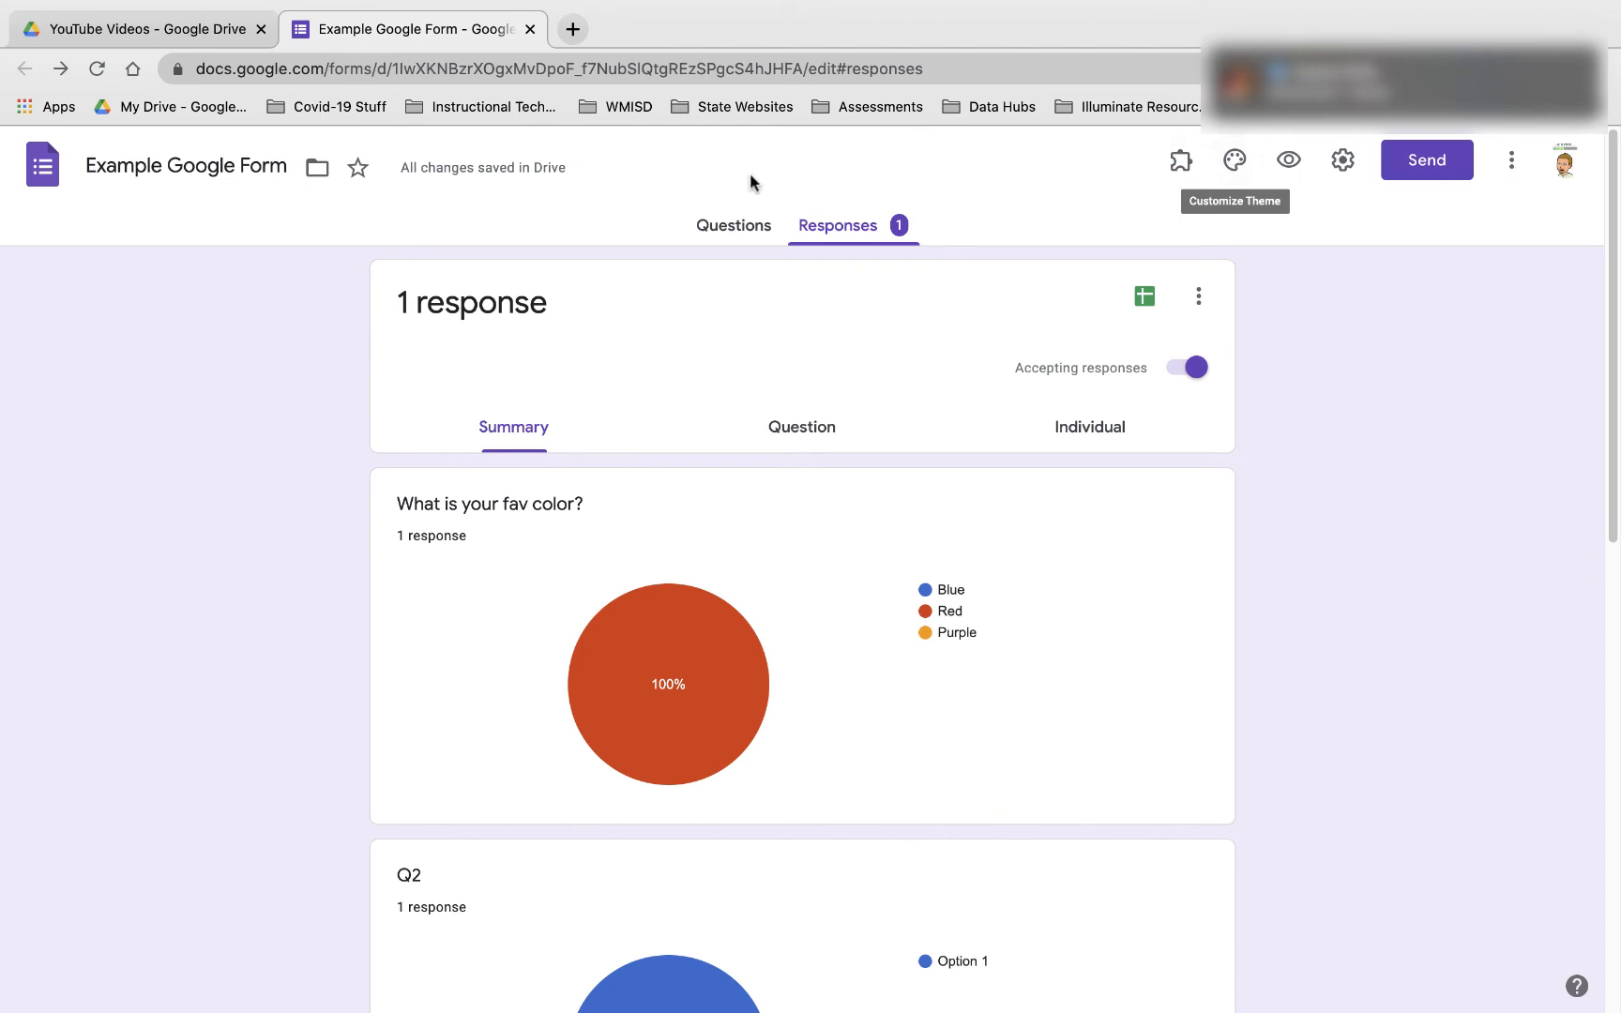
Step: Restyle the form theme with a blue colour, darker blue background and Formal font
{"action": "left_click", "coordinate": [733, 225]}
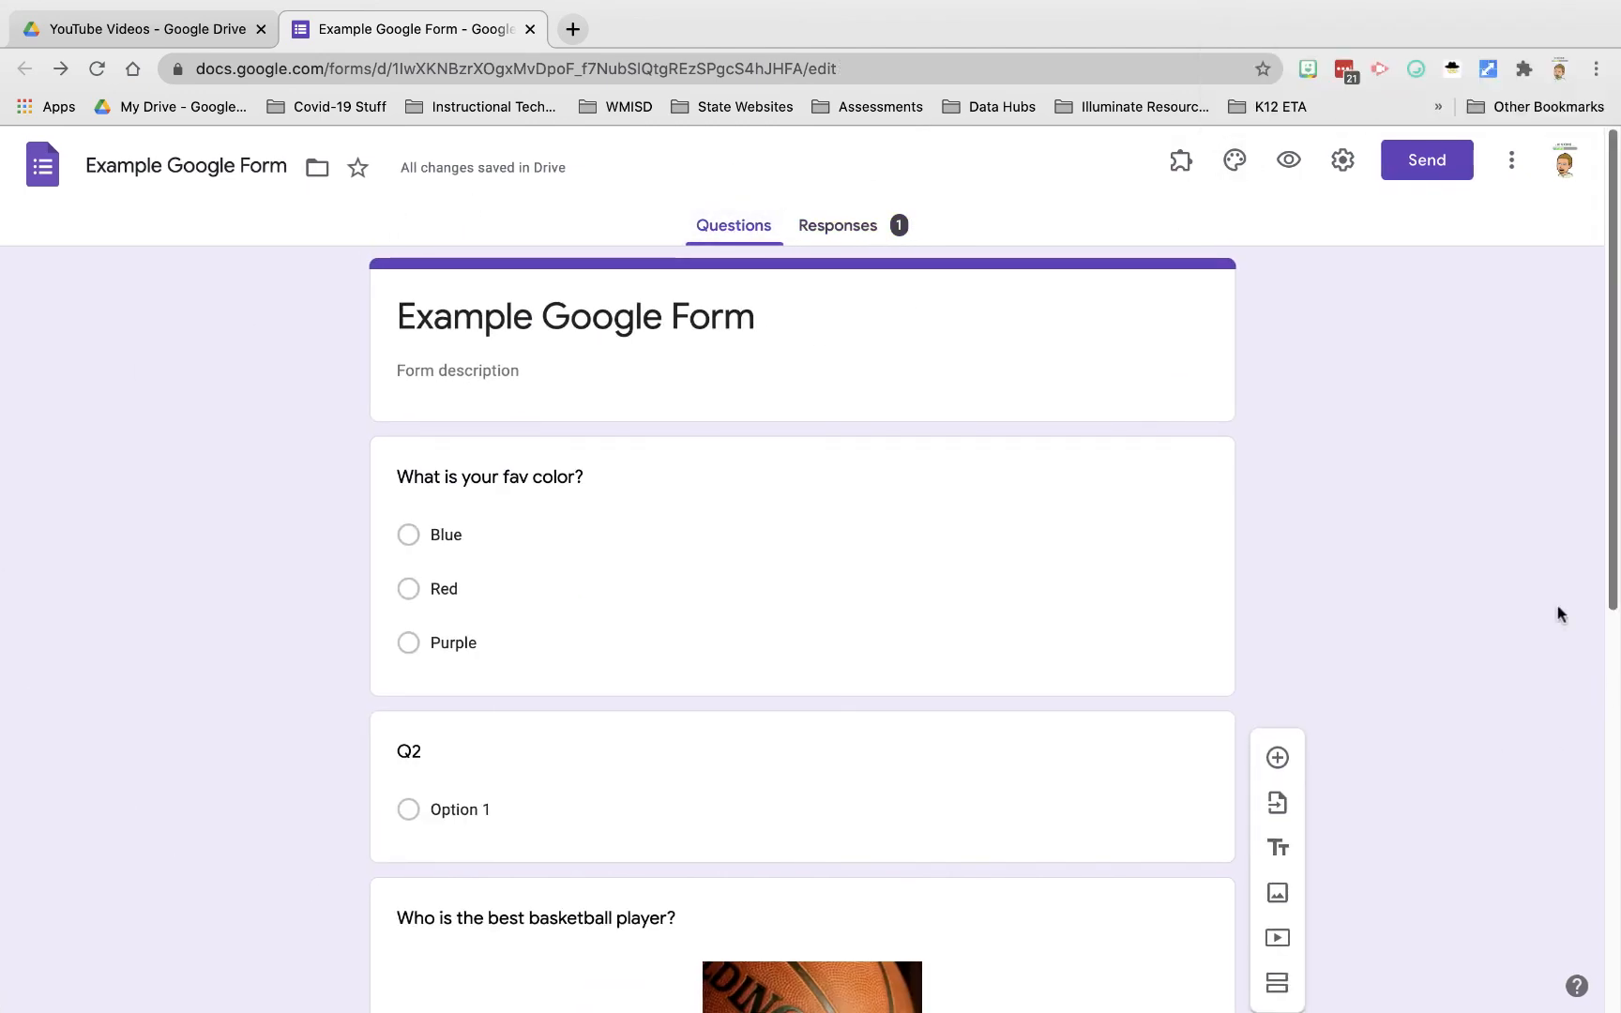
{"action": "left_click", "coordinate": [1236, 167]}
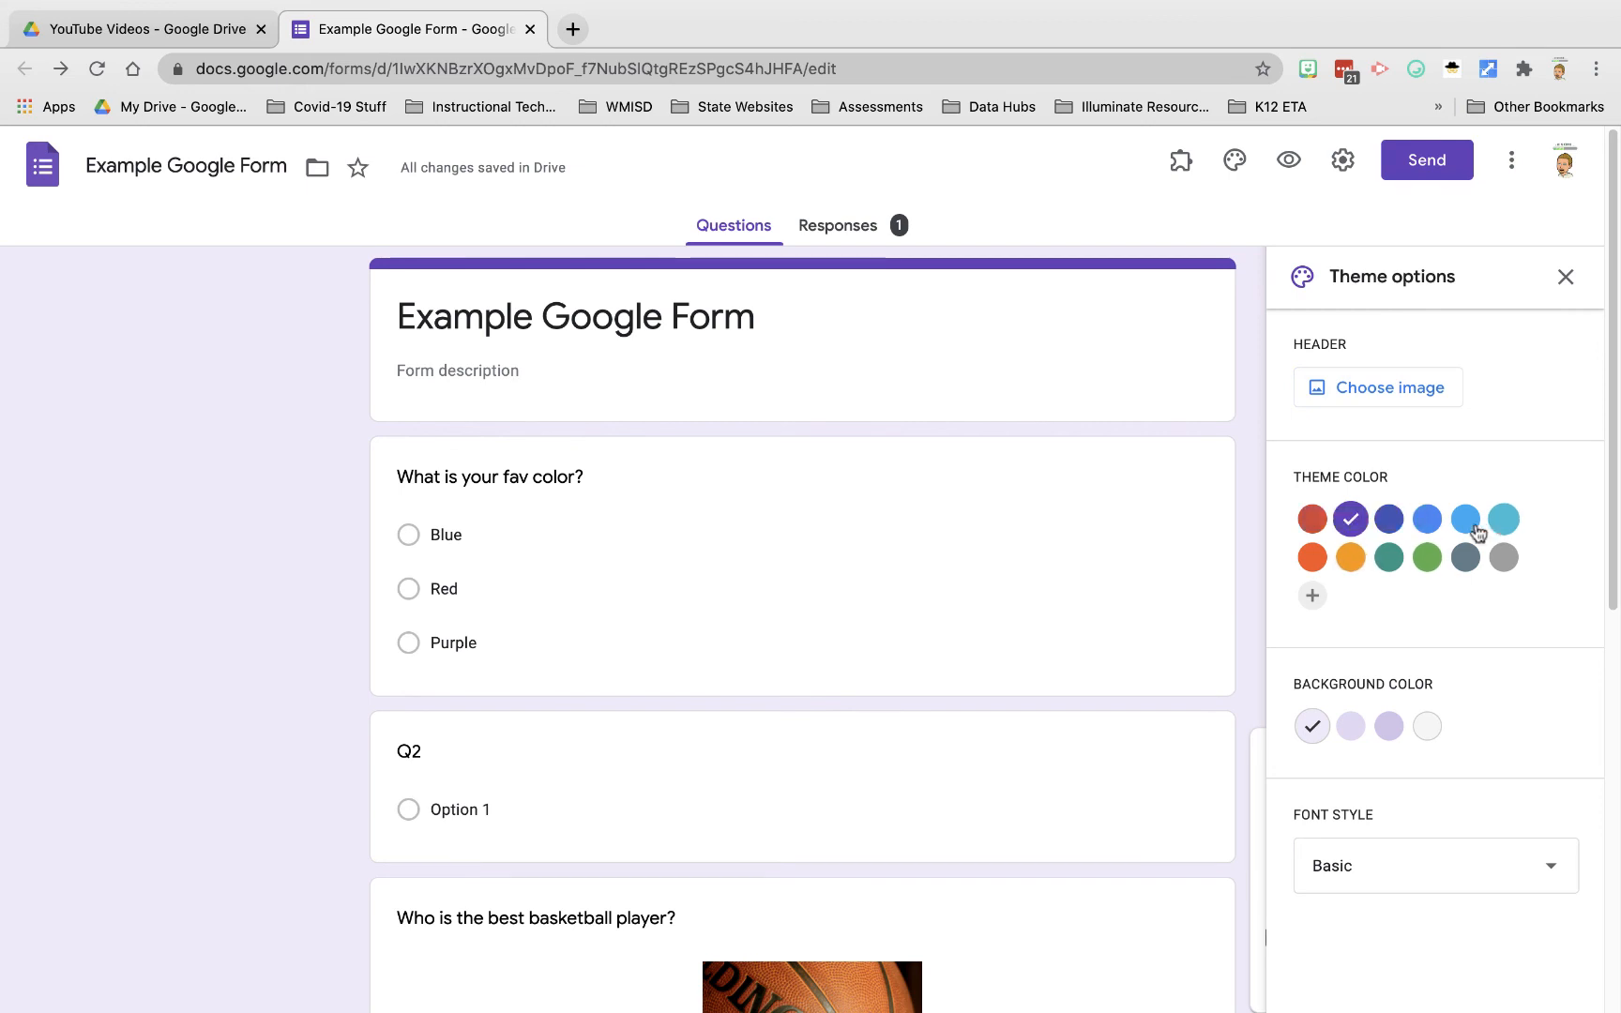
{"action": "left_click", "coordinate": [1426, 521]}
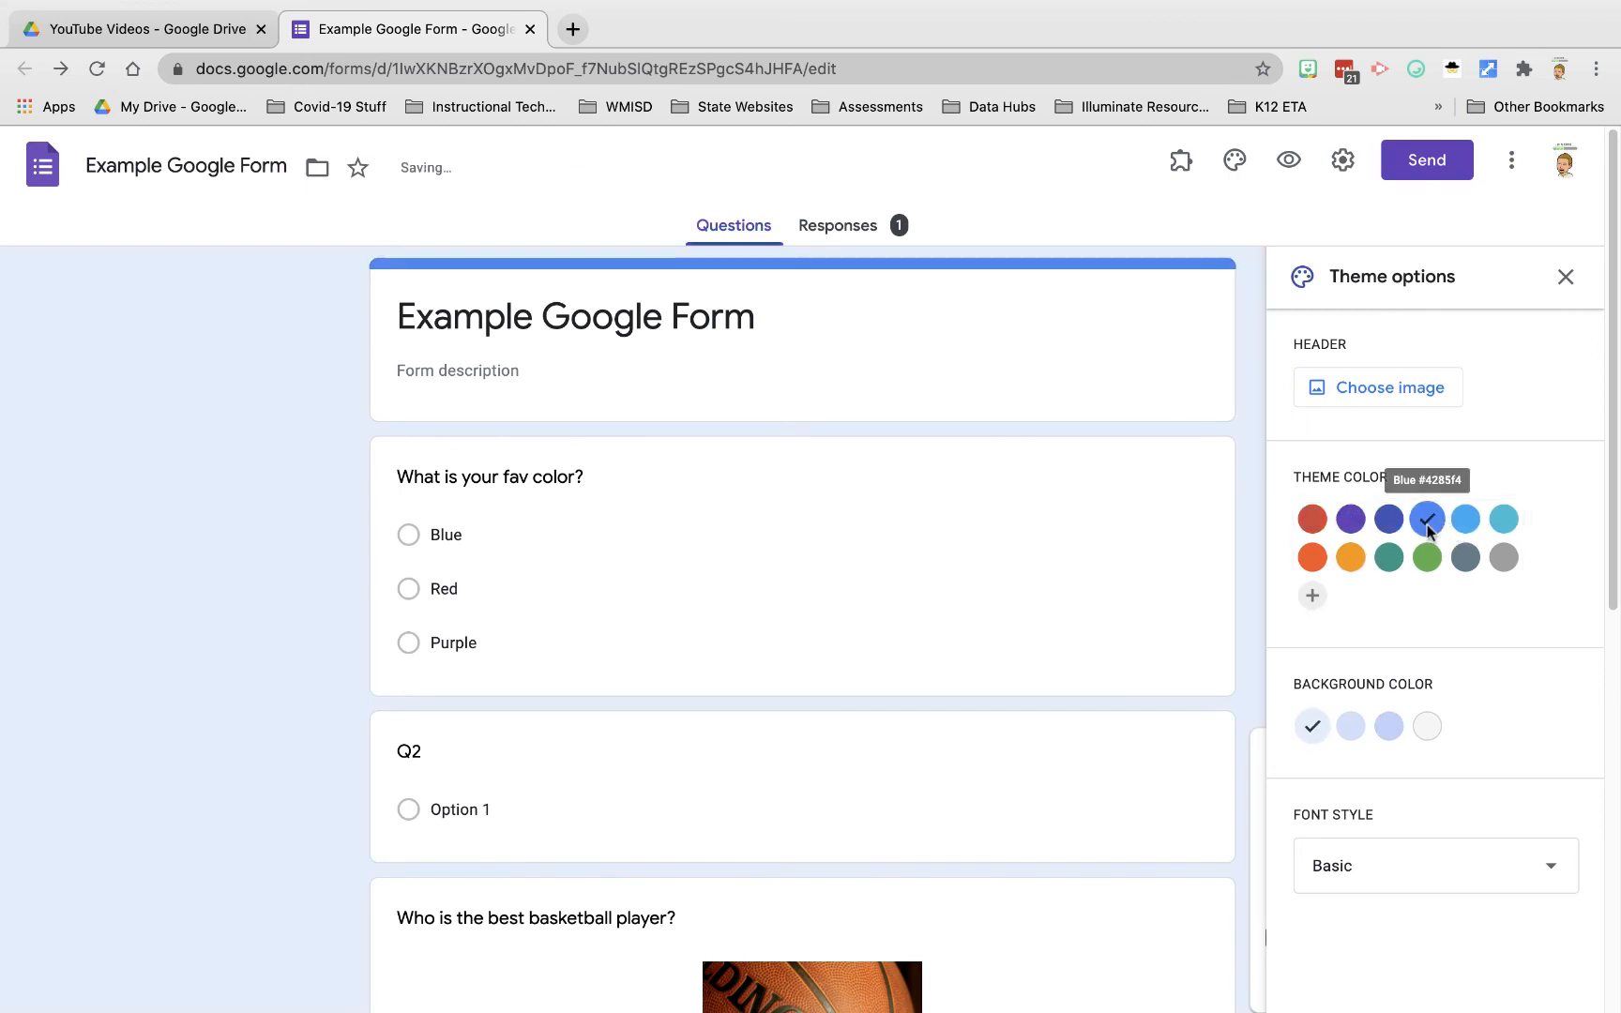
{"action": "left_click", "coordinate": [1350, 730]}
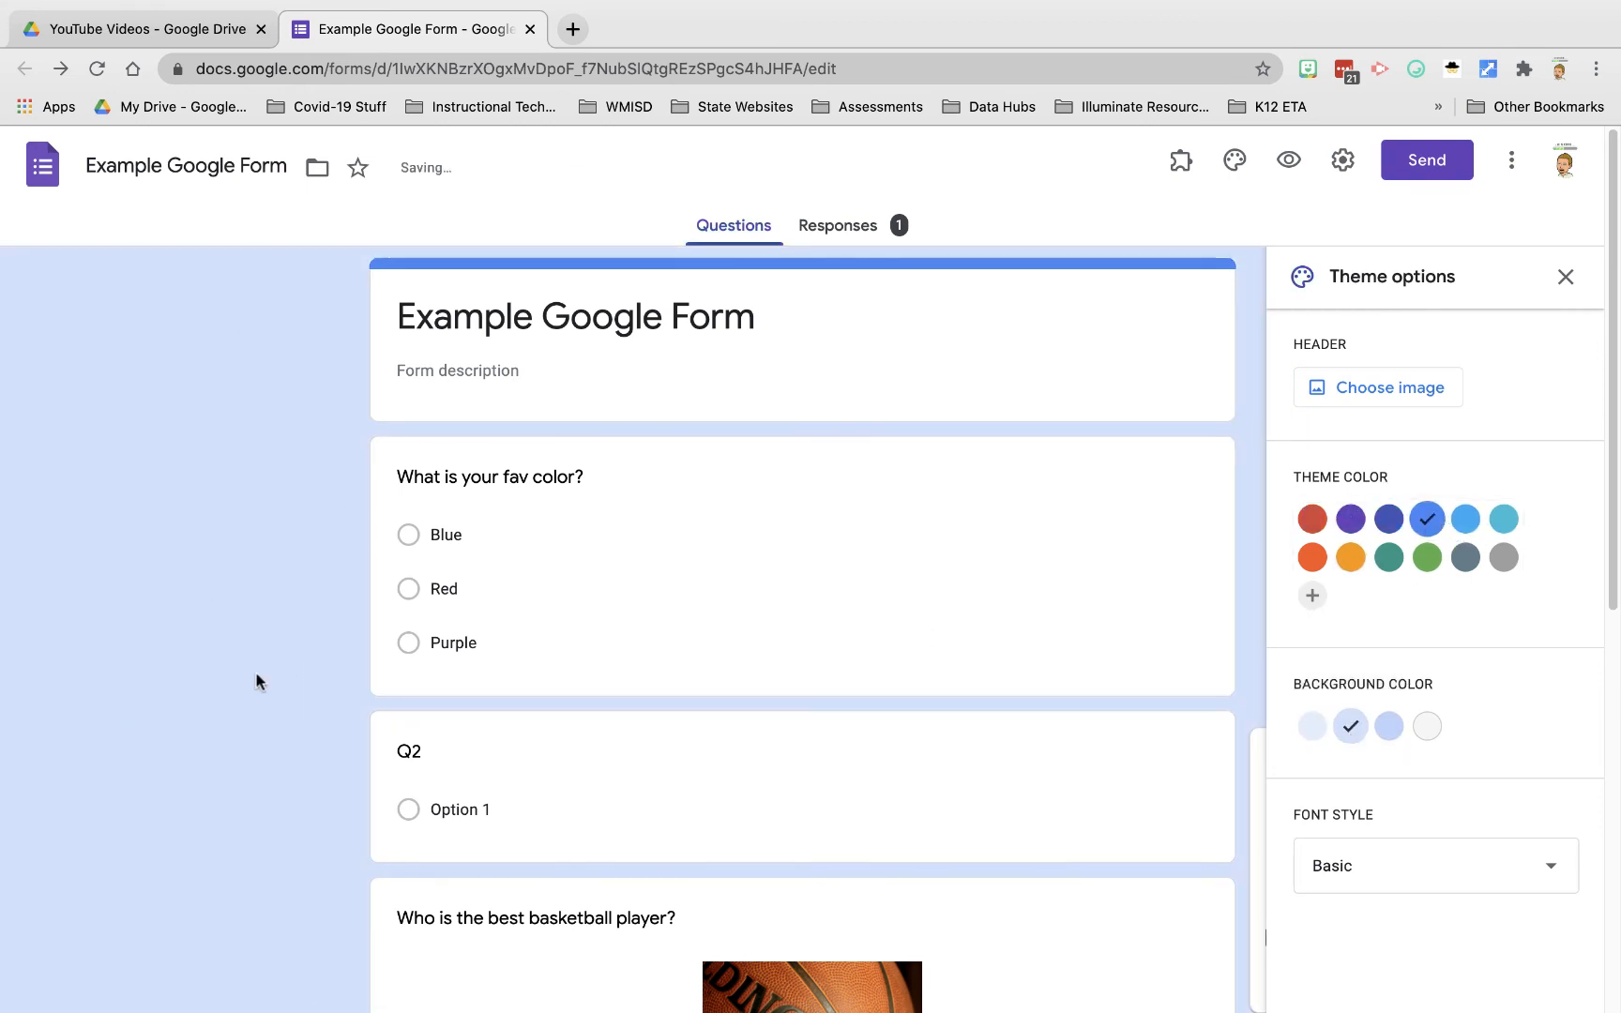
{"action": "left_click", "coordinate": [1425, 879]}
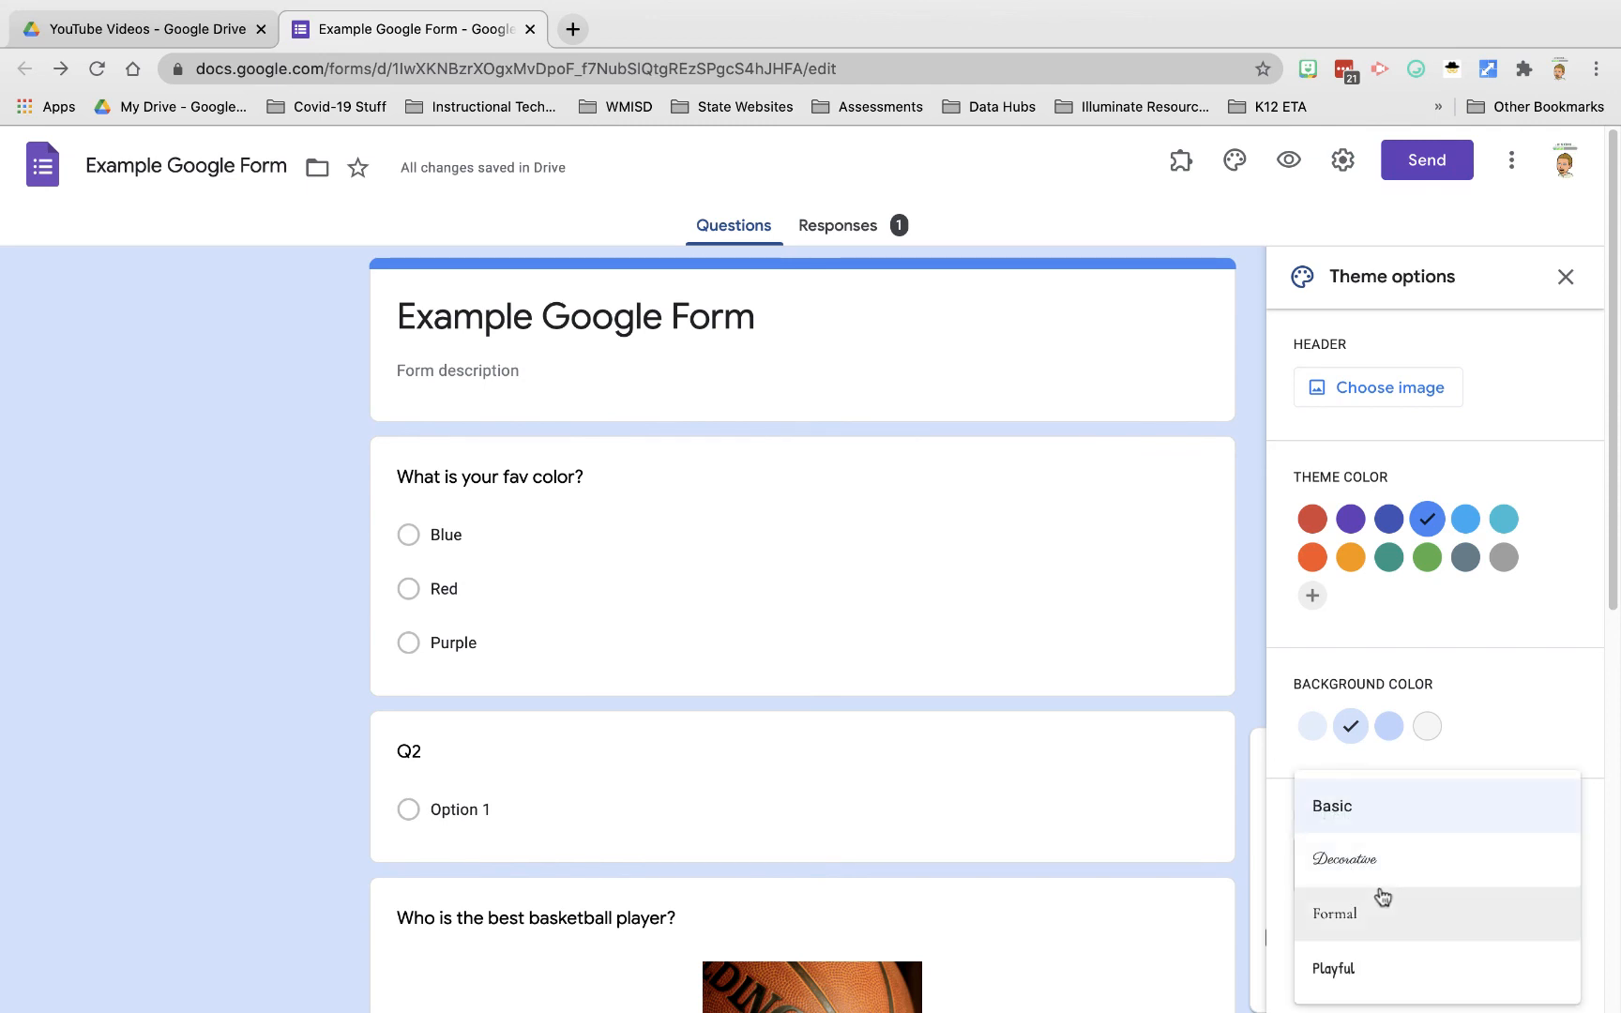
{"action": "left_click", "coordinate": [1389, 924]}
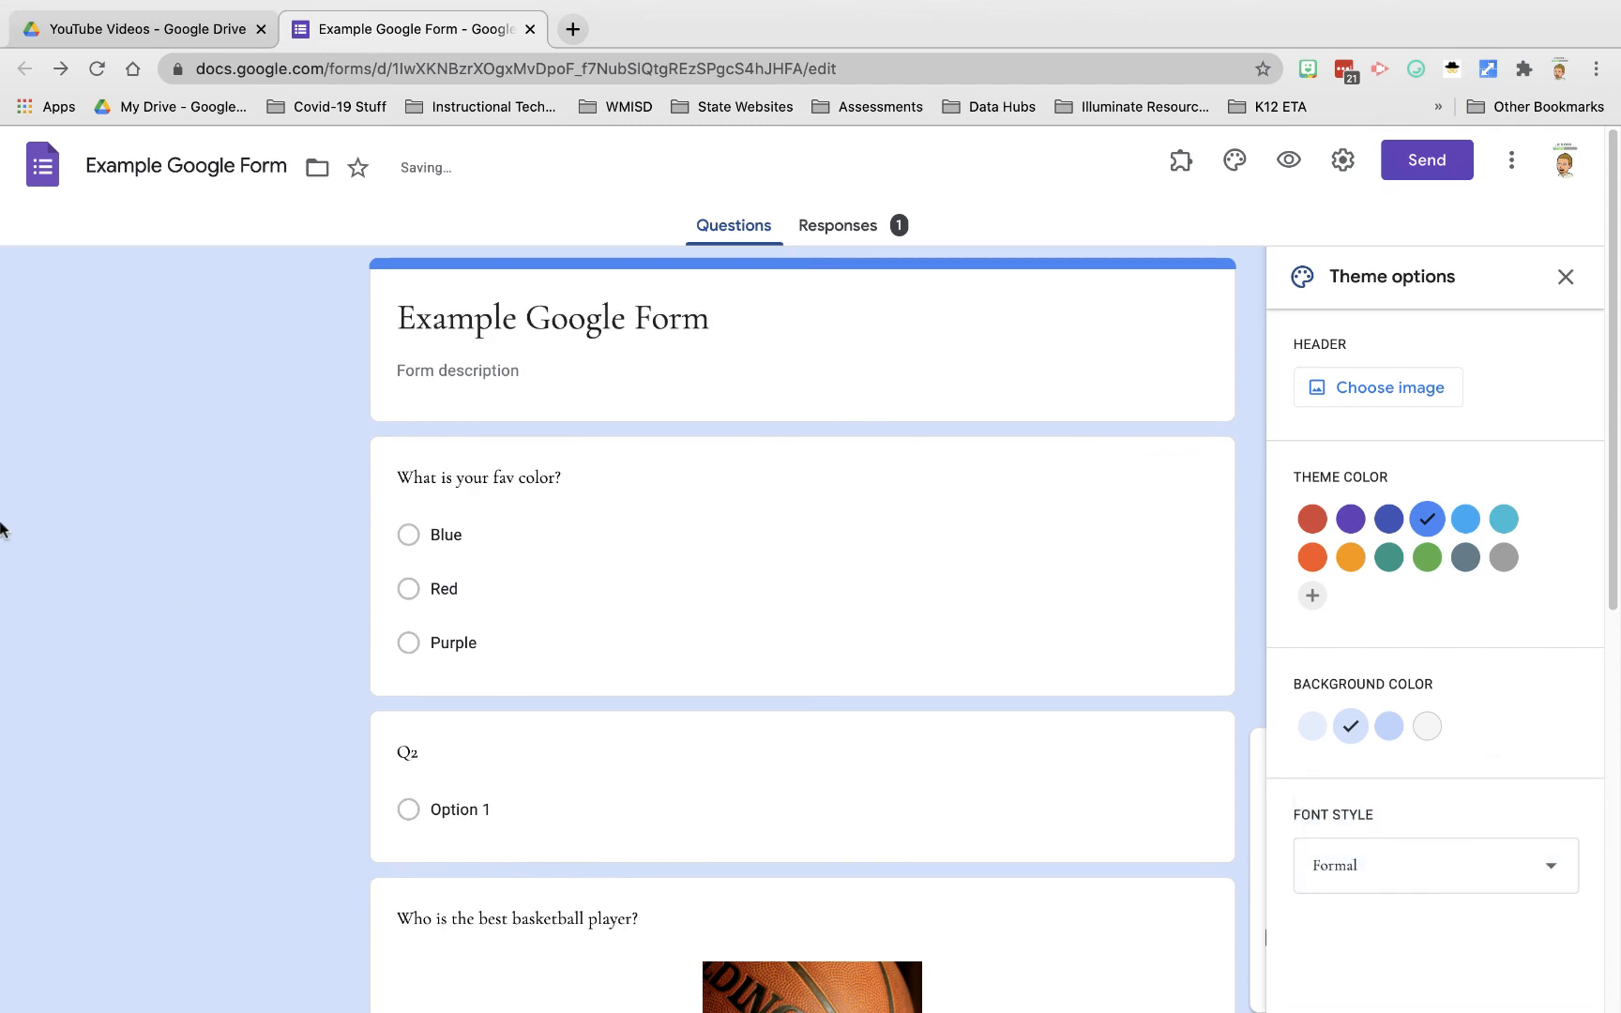
{"action": "left_click", "coordinate": [1564, 277]}
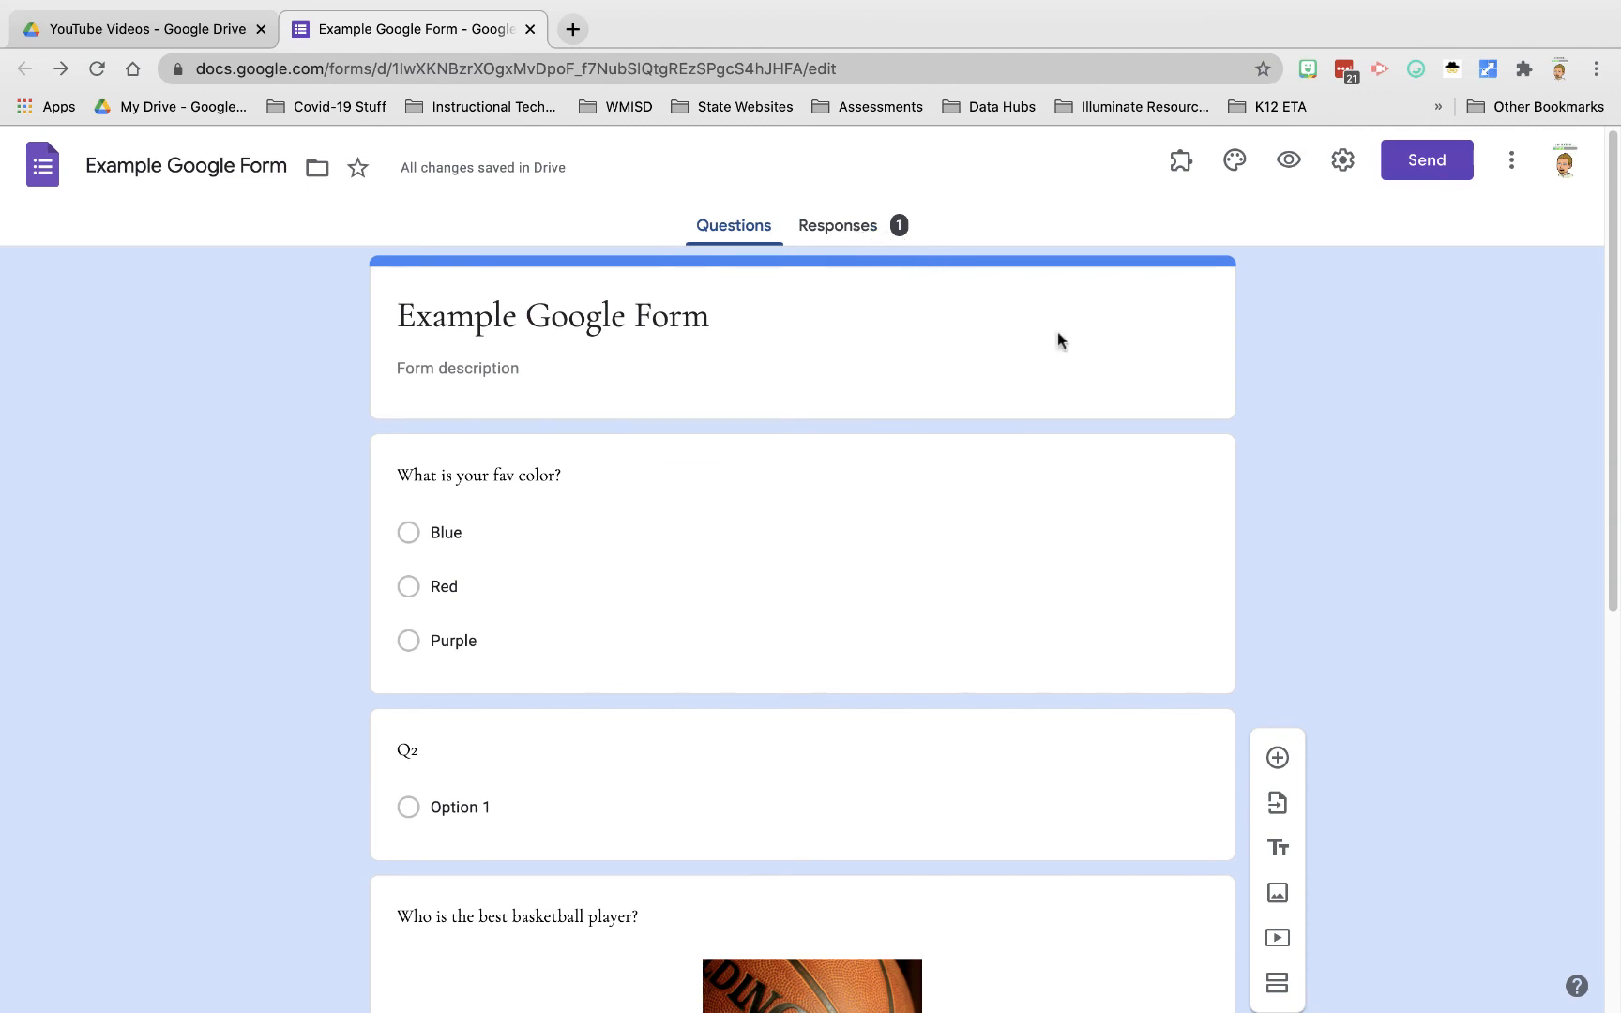
Step: Uncheck the 'Restrict to users in Educational Technology Association' sign-in option and save settings
{"action": "left_click", "coordinate": [1427, 163]}
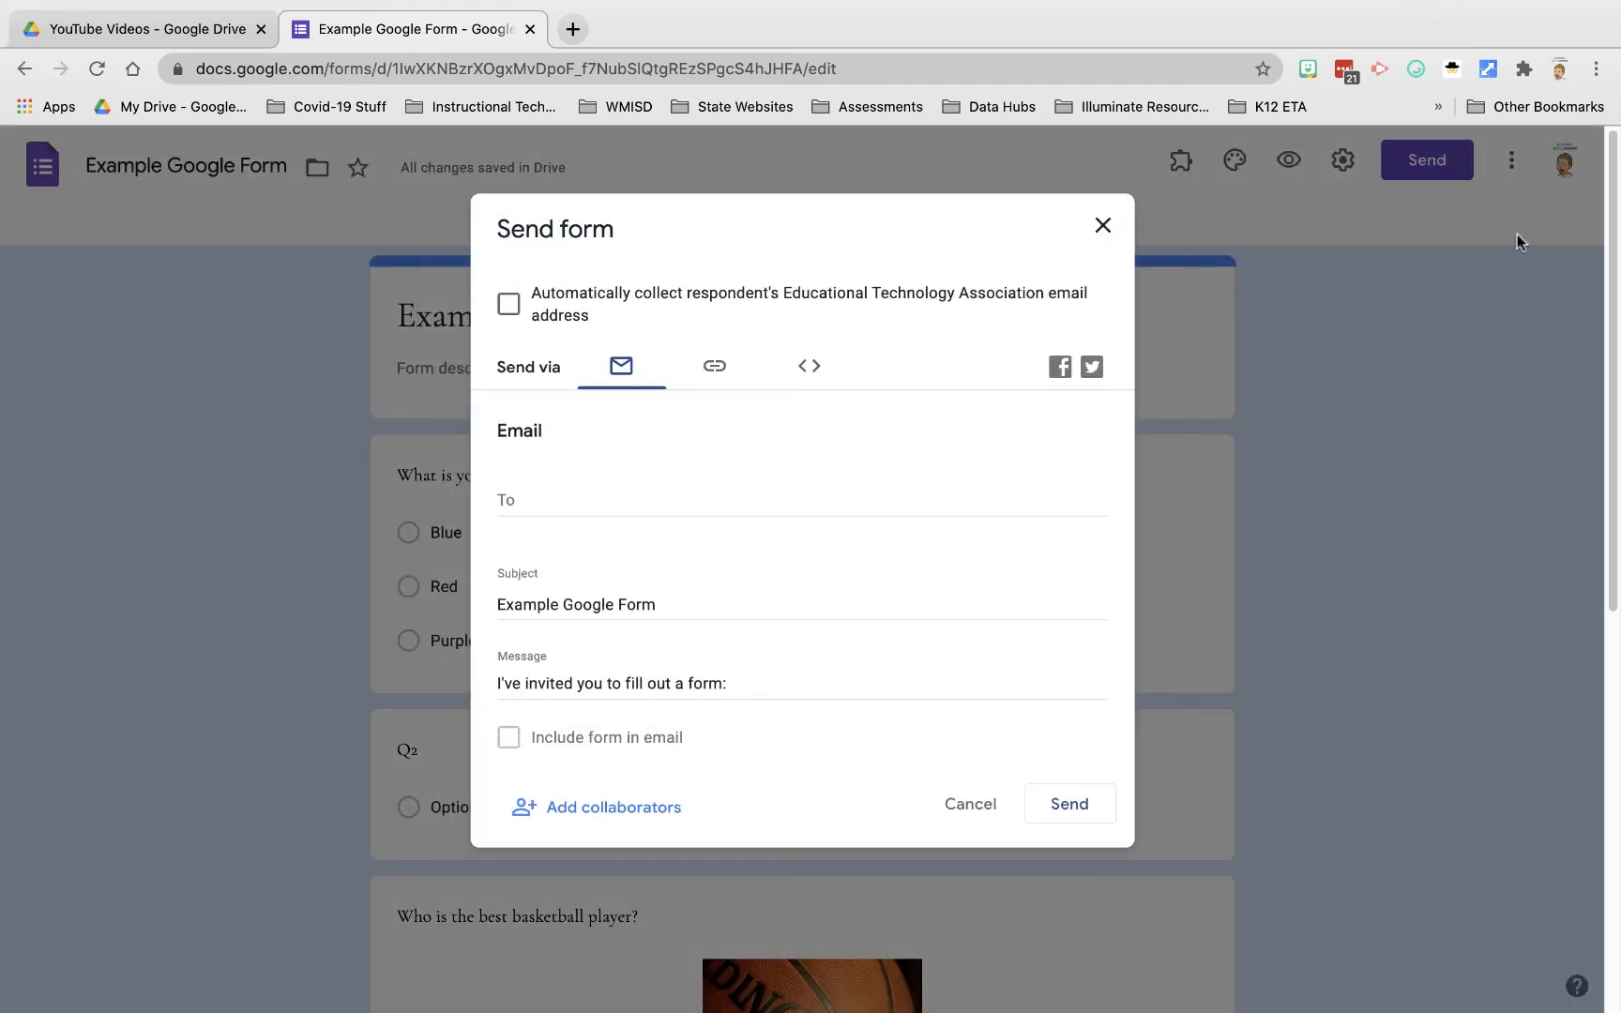
{"action": "left_click", "coordinate": [1103, 226]}
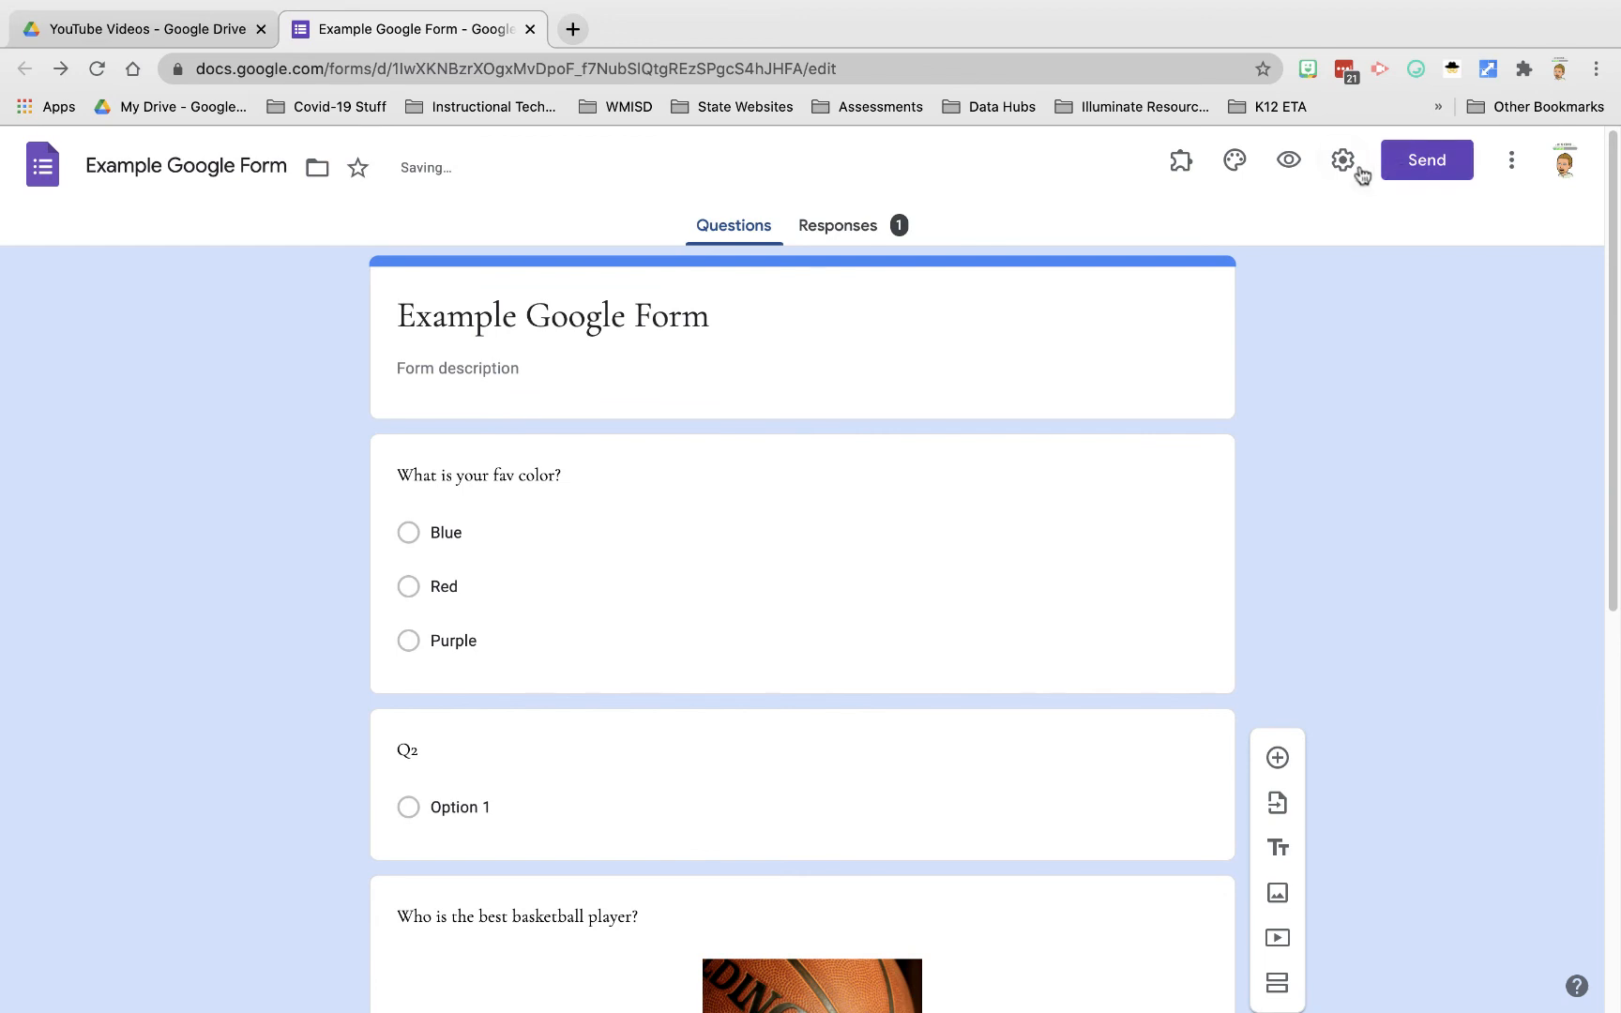
{"action": "left_click", "coordinate": [1344, 165]}
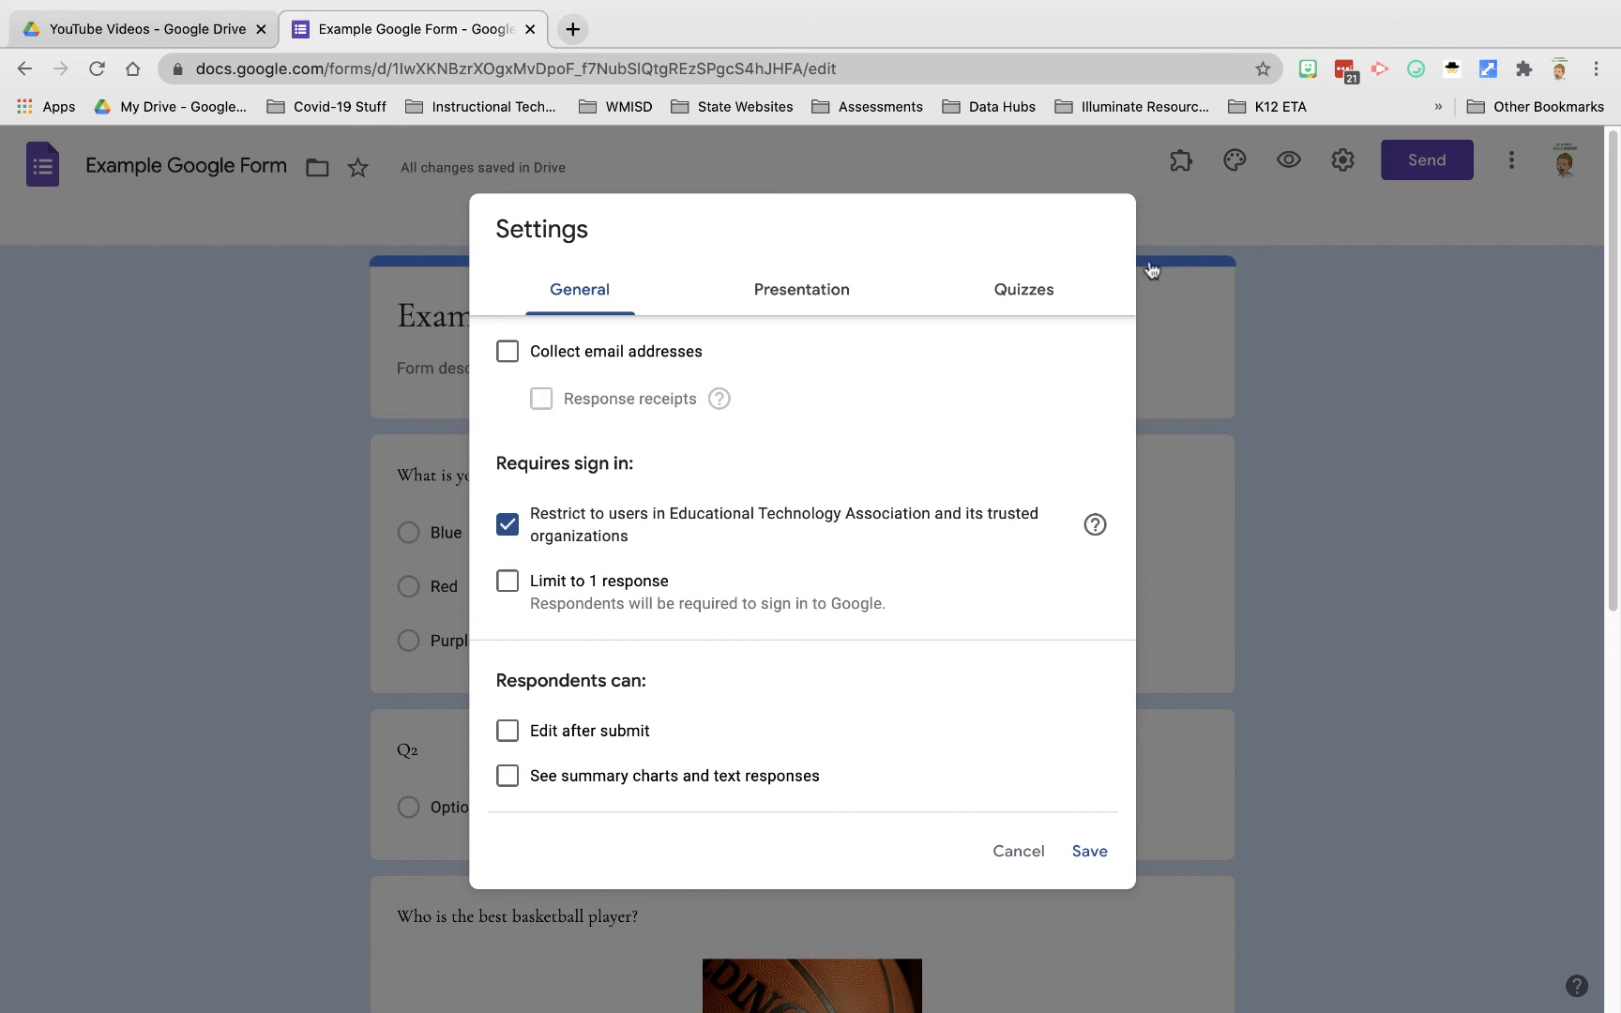
{"action": "left_click", "coordinate": [1012, 849]}
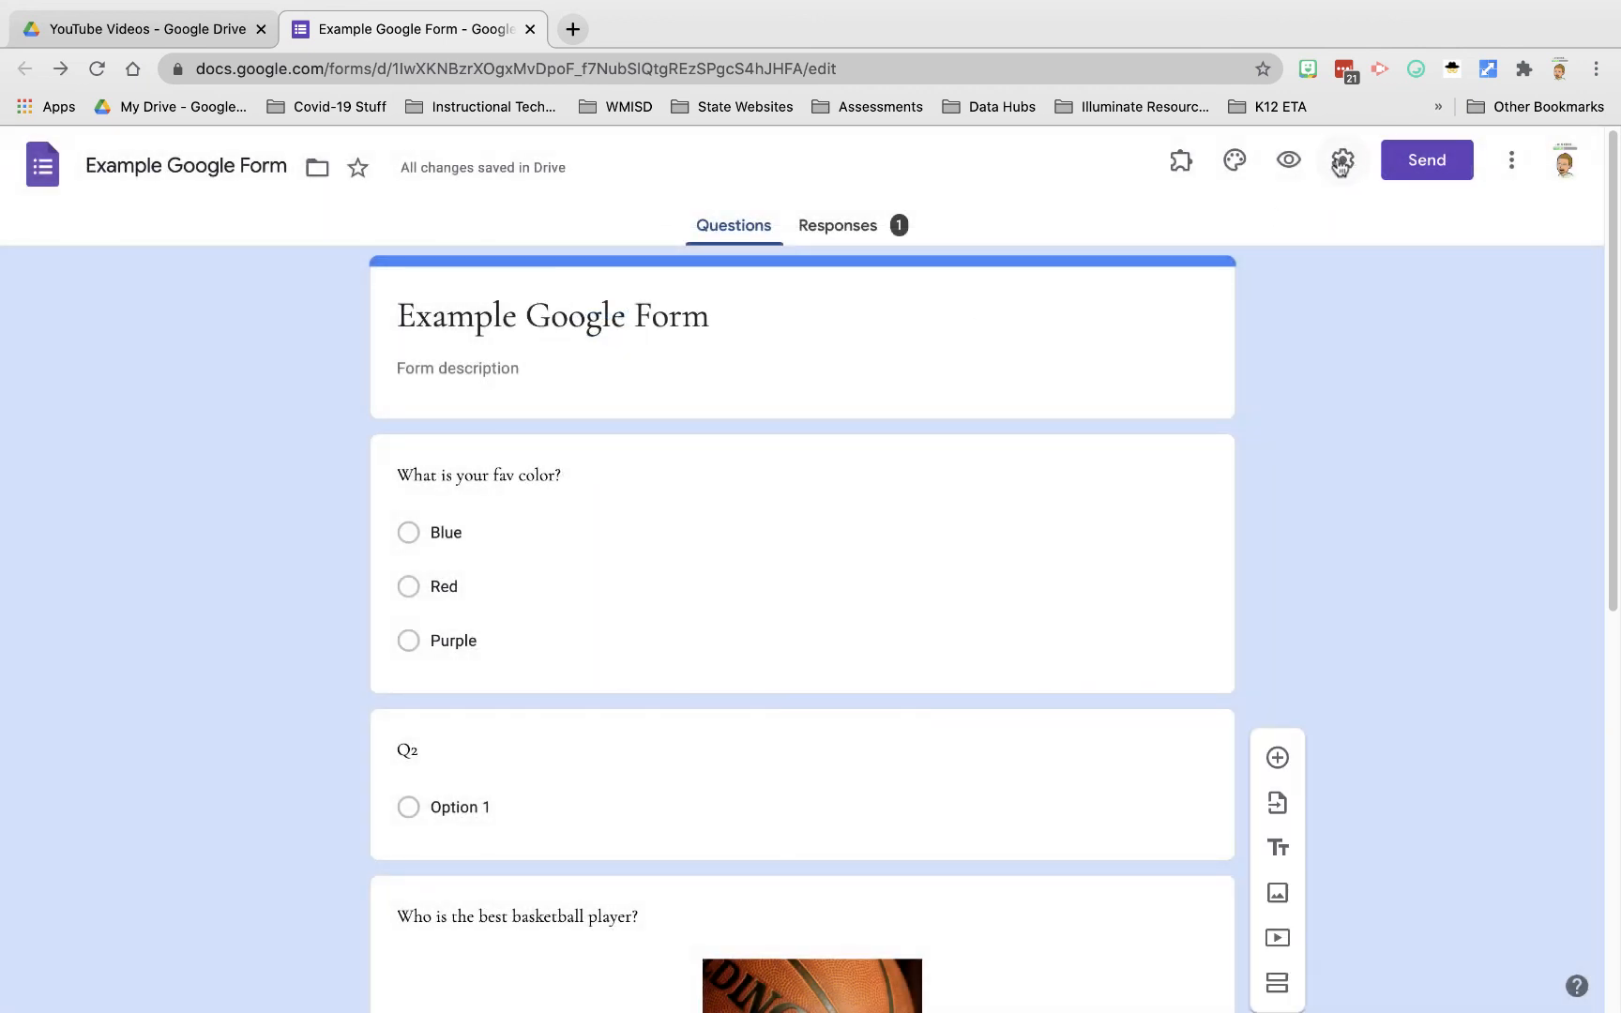
{"action": "left_click", "coordinate": [1342, 161]}
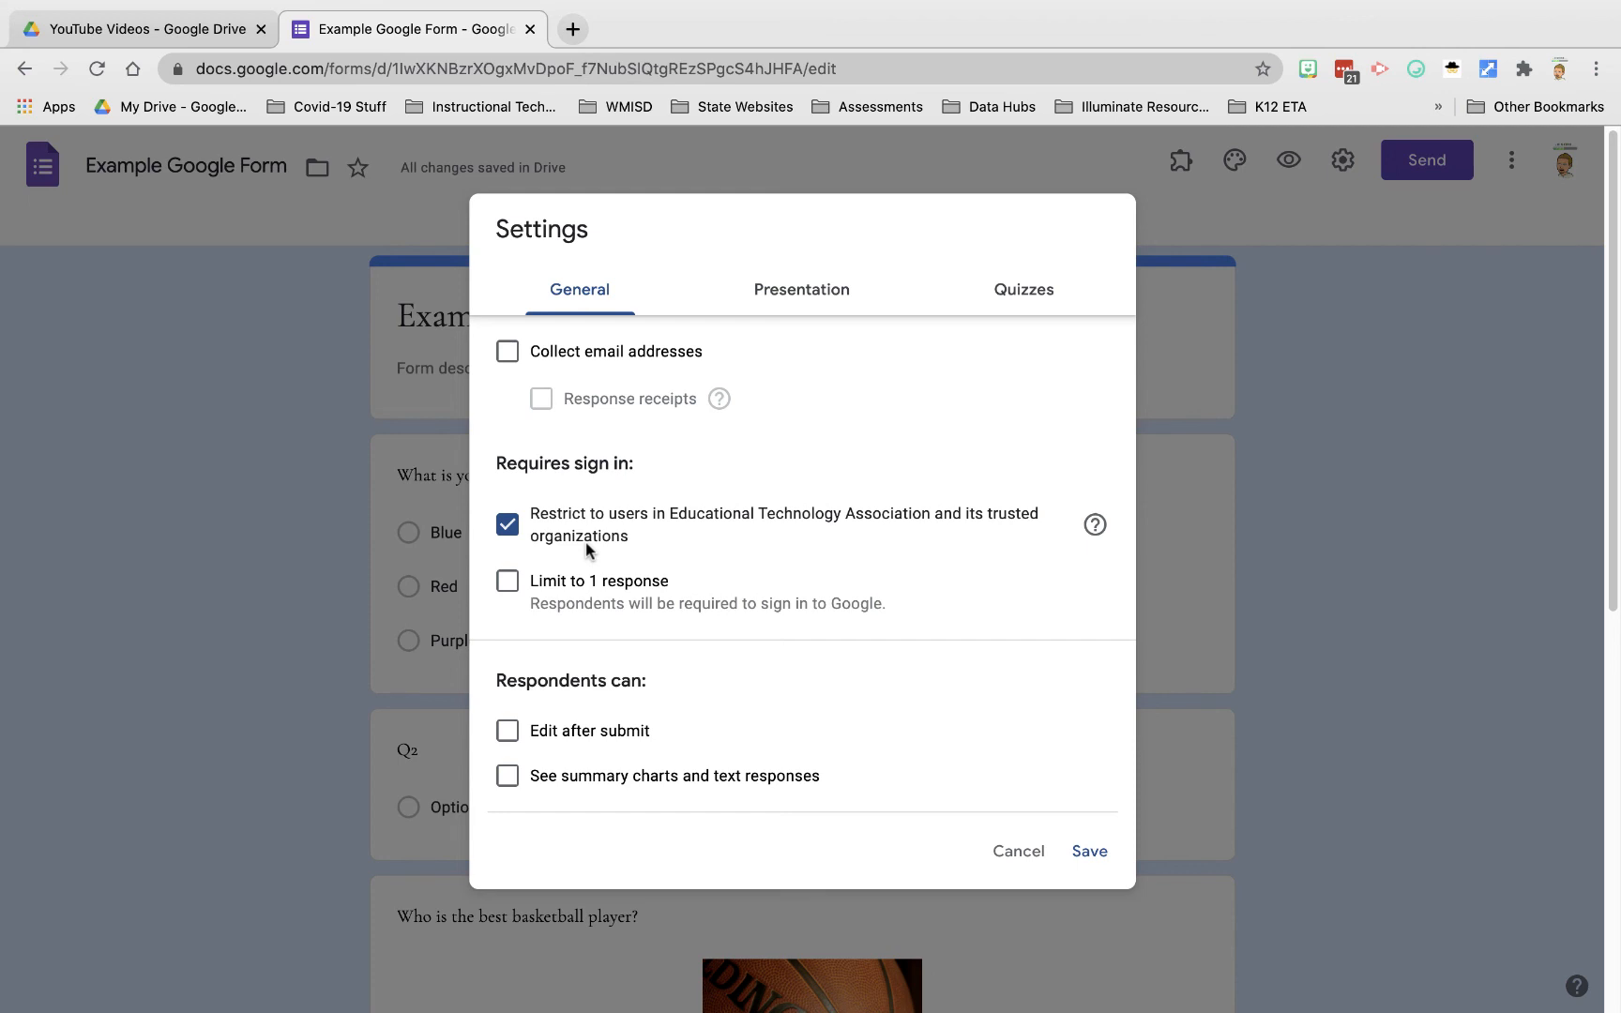
{"action": "left_click", "coordinate": [506, 527]}
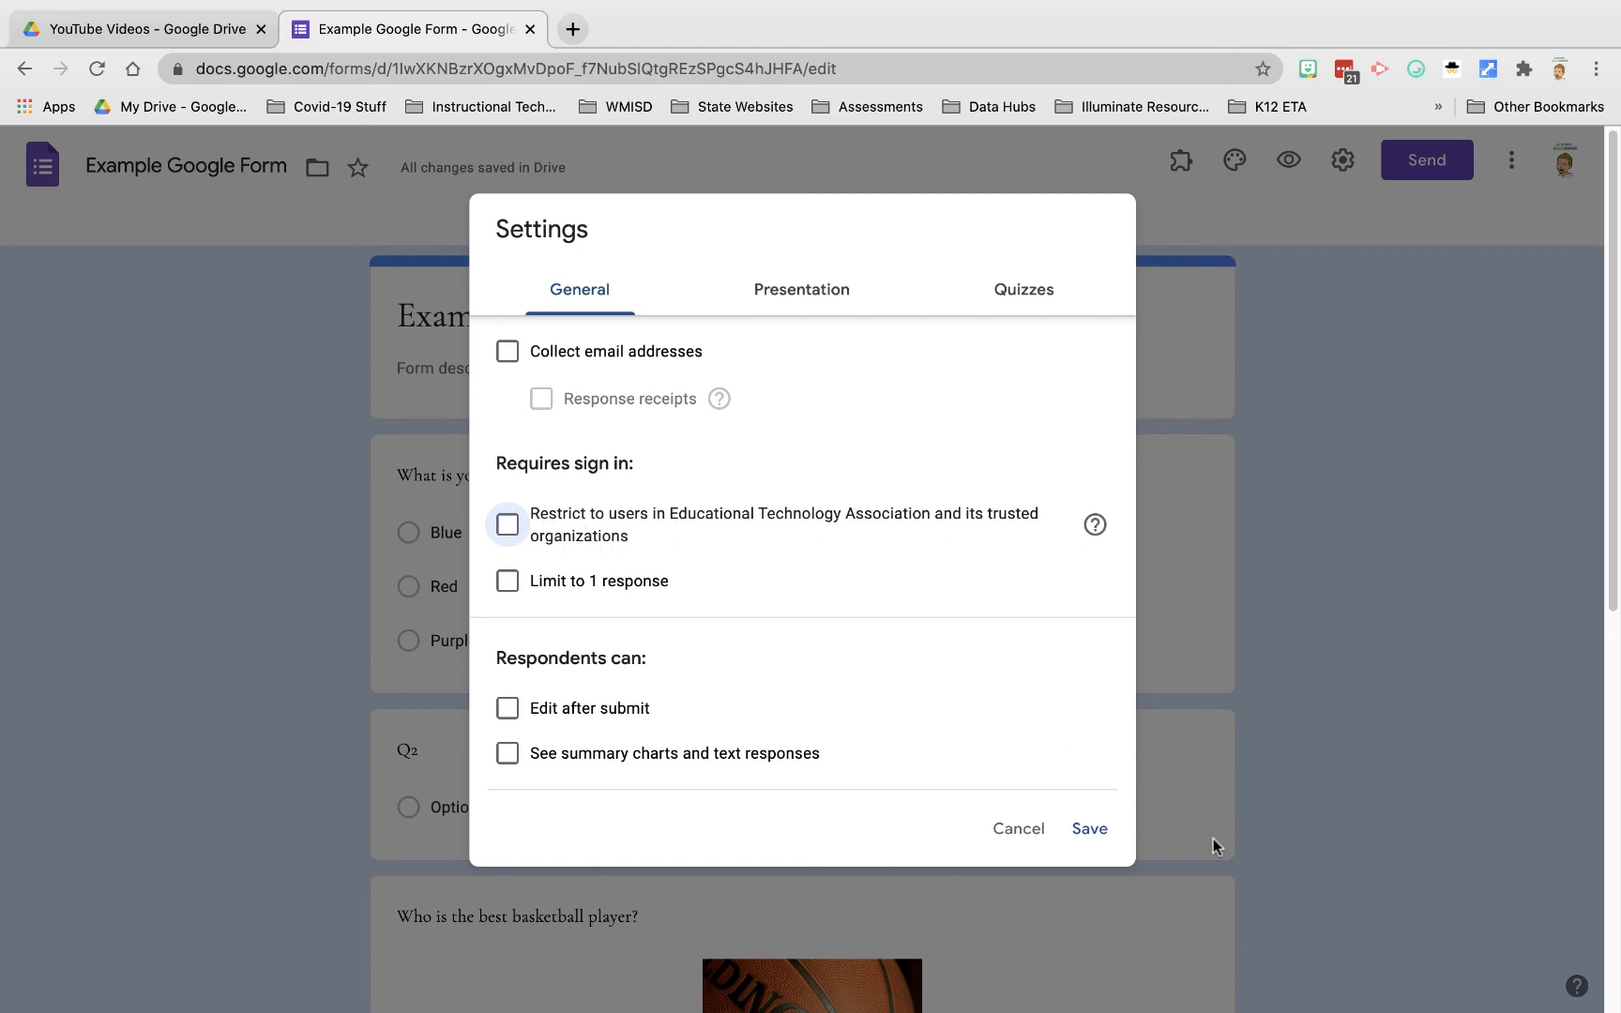
{"action": "left_click", "coordinate": [1083, 831]}
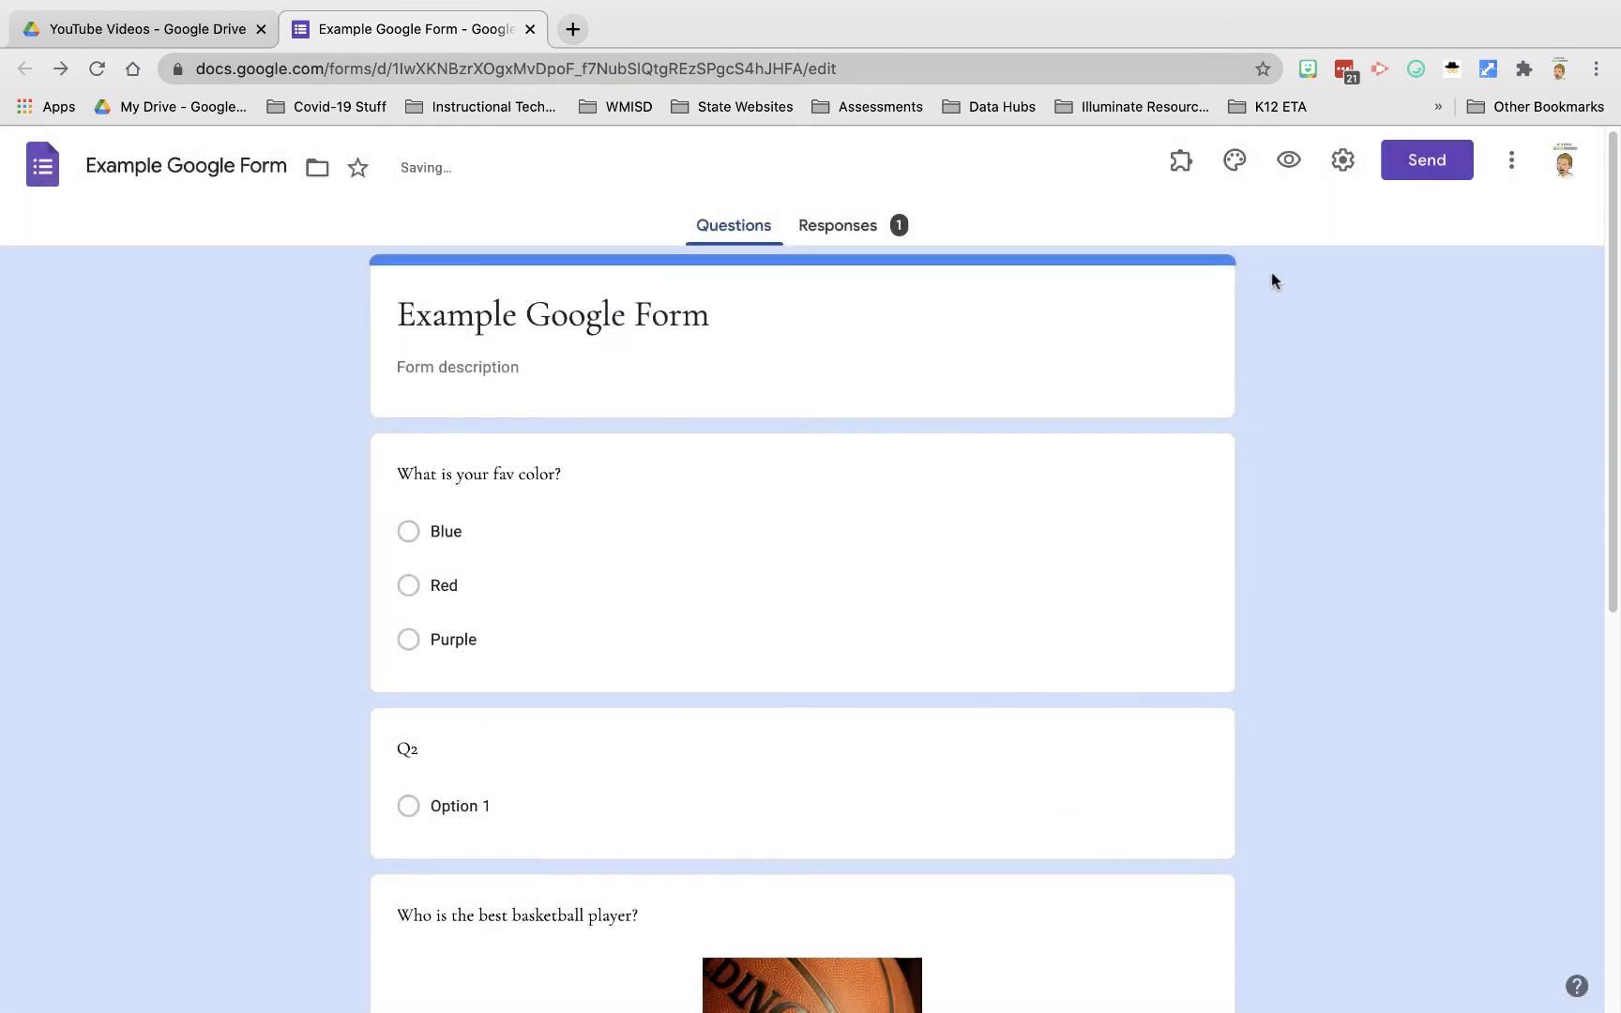
Step: Enter a test recipient email address in the Send form dialog's To field
{"action": "left_click", "coordinate": [1427, 169]}
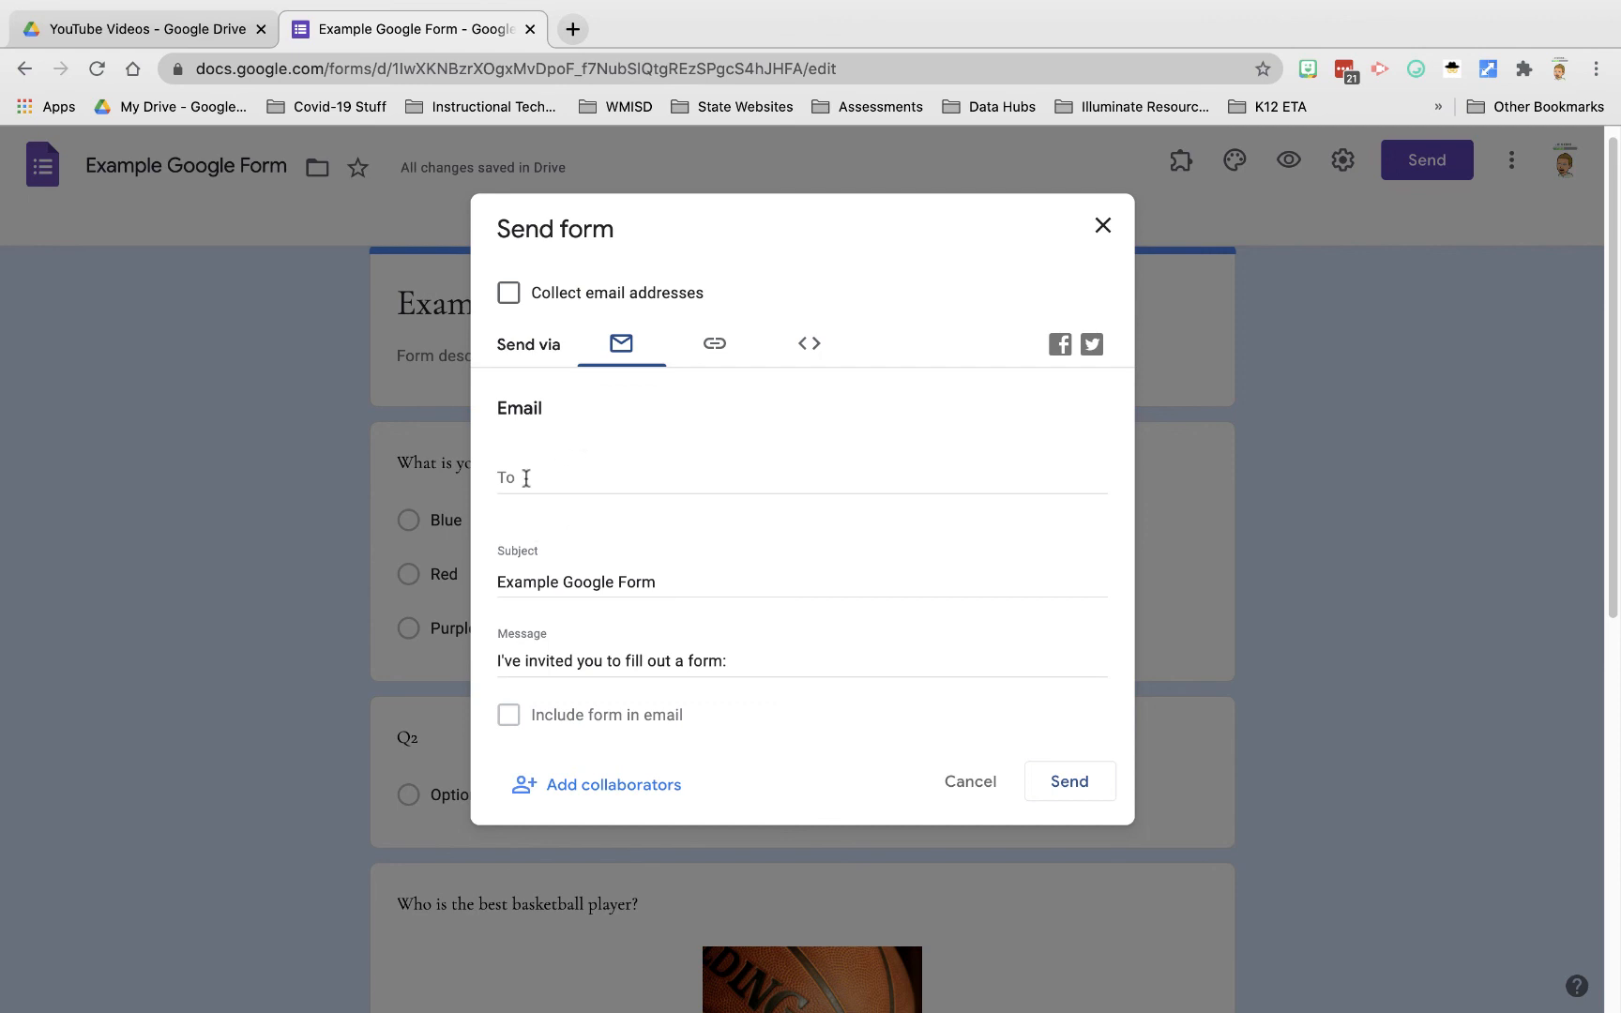
{"action": "left_click", "coordinate": [523, 479]}
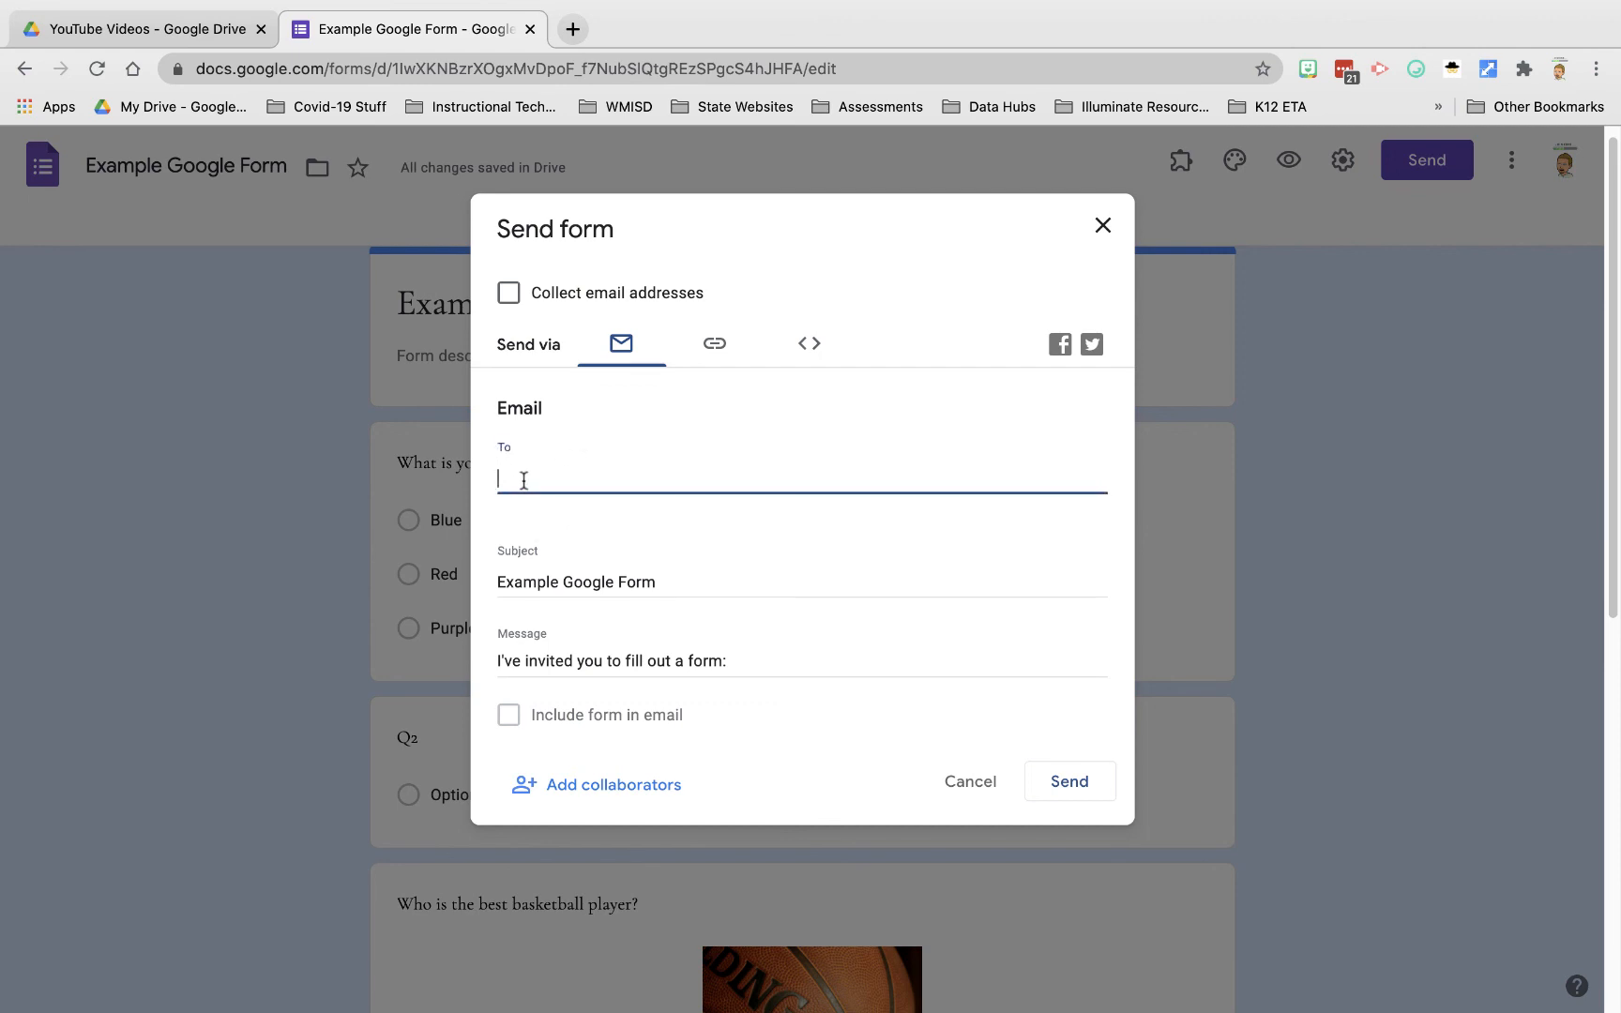
{"action": "type", "text": "Dan"}
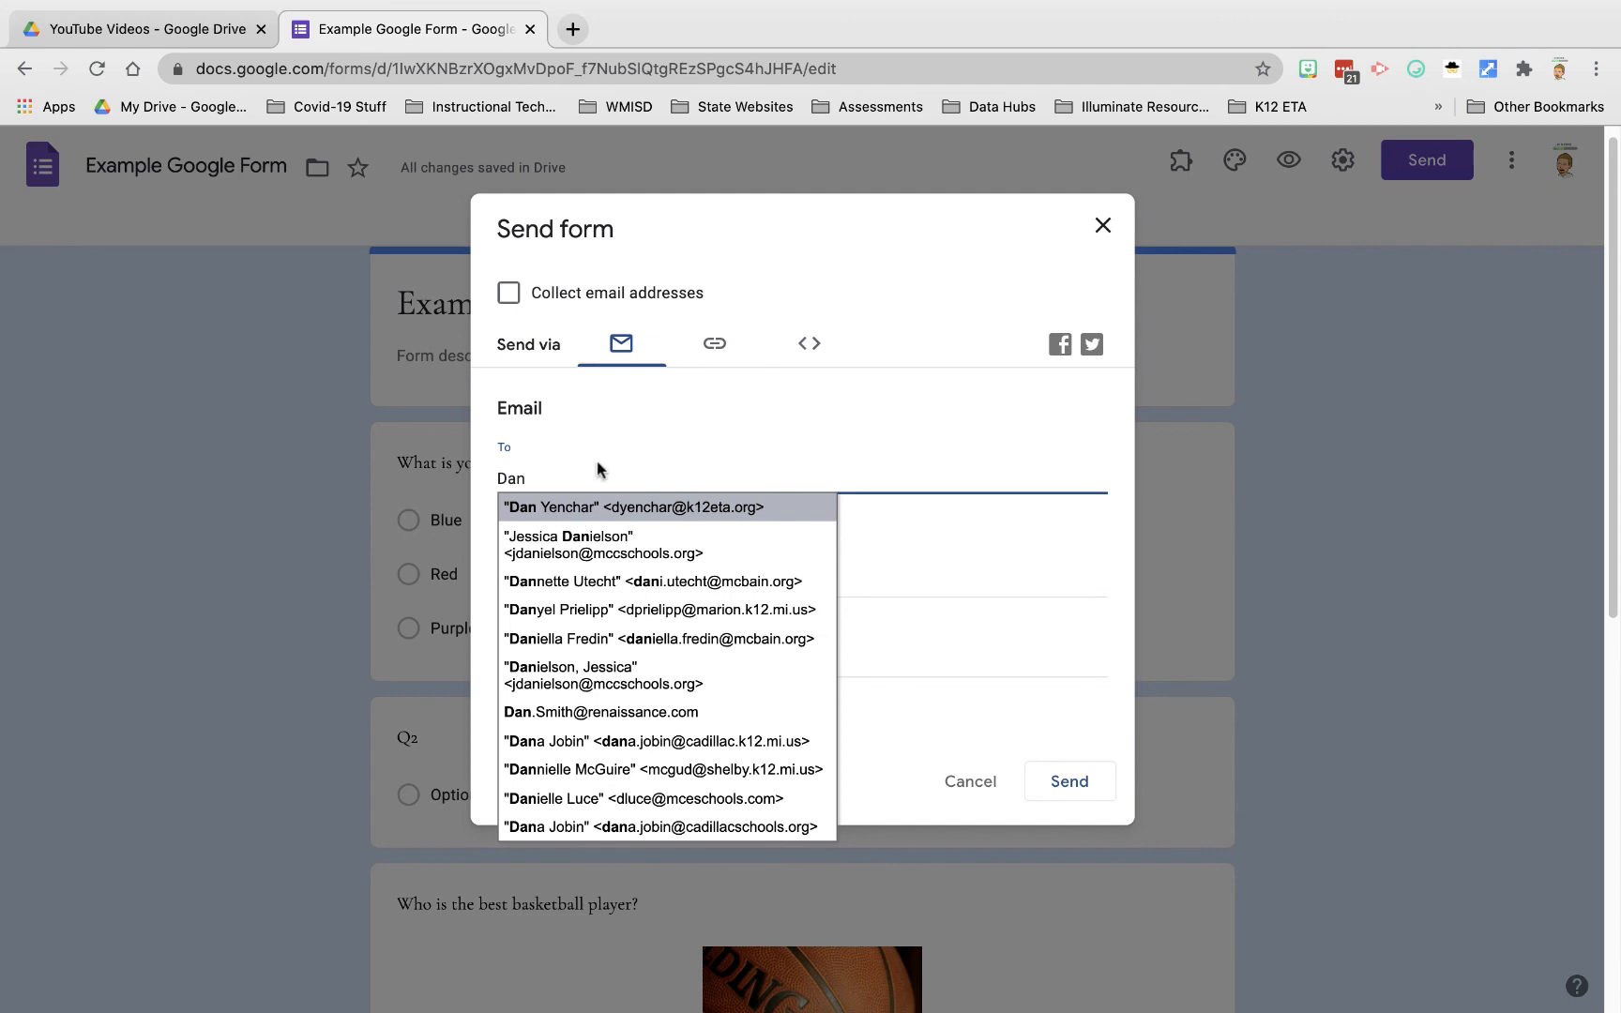
{"action": "key", "text": "BackSpace"}
{"action": "key", "text": "BackSpace"}
{"action": "key", "text": "BackSpace"}
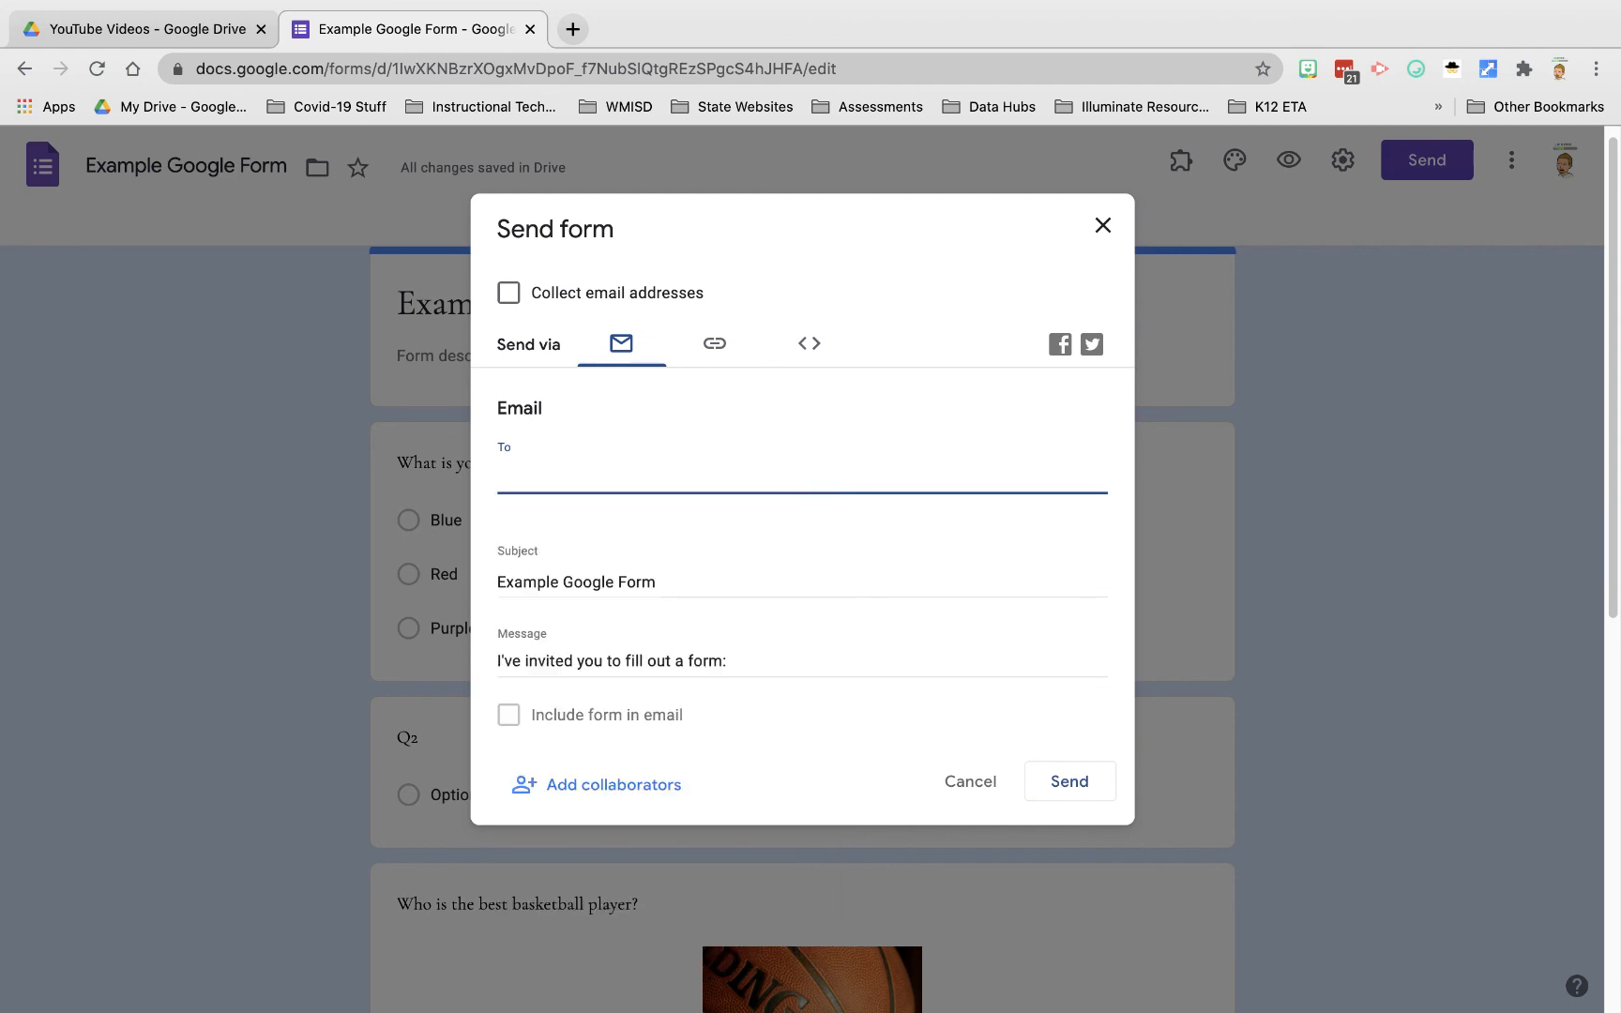
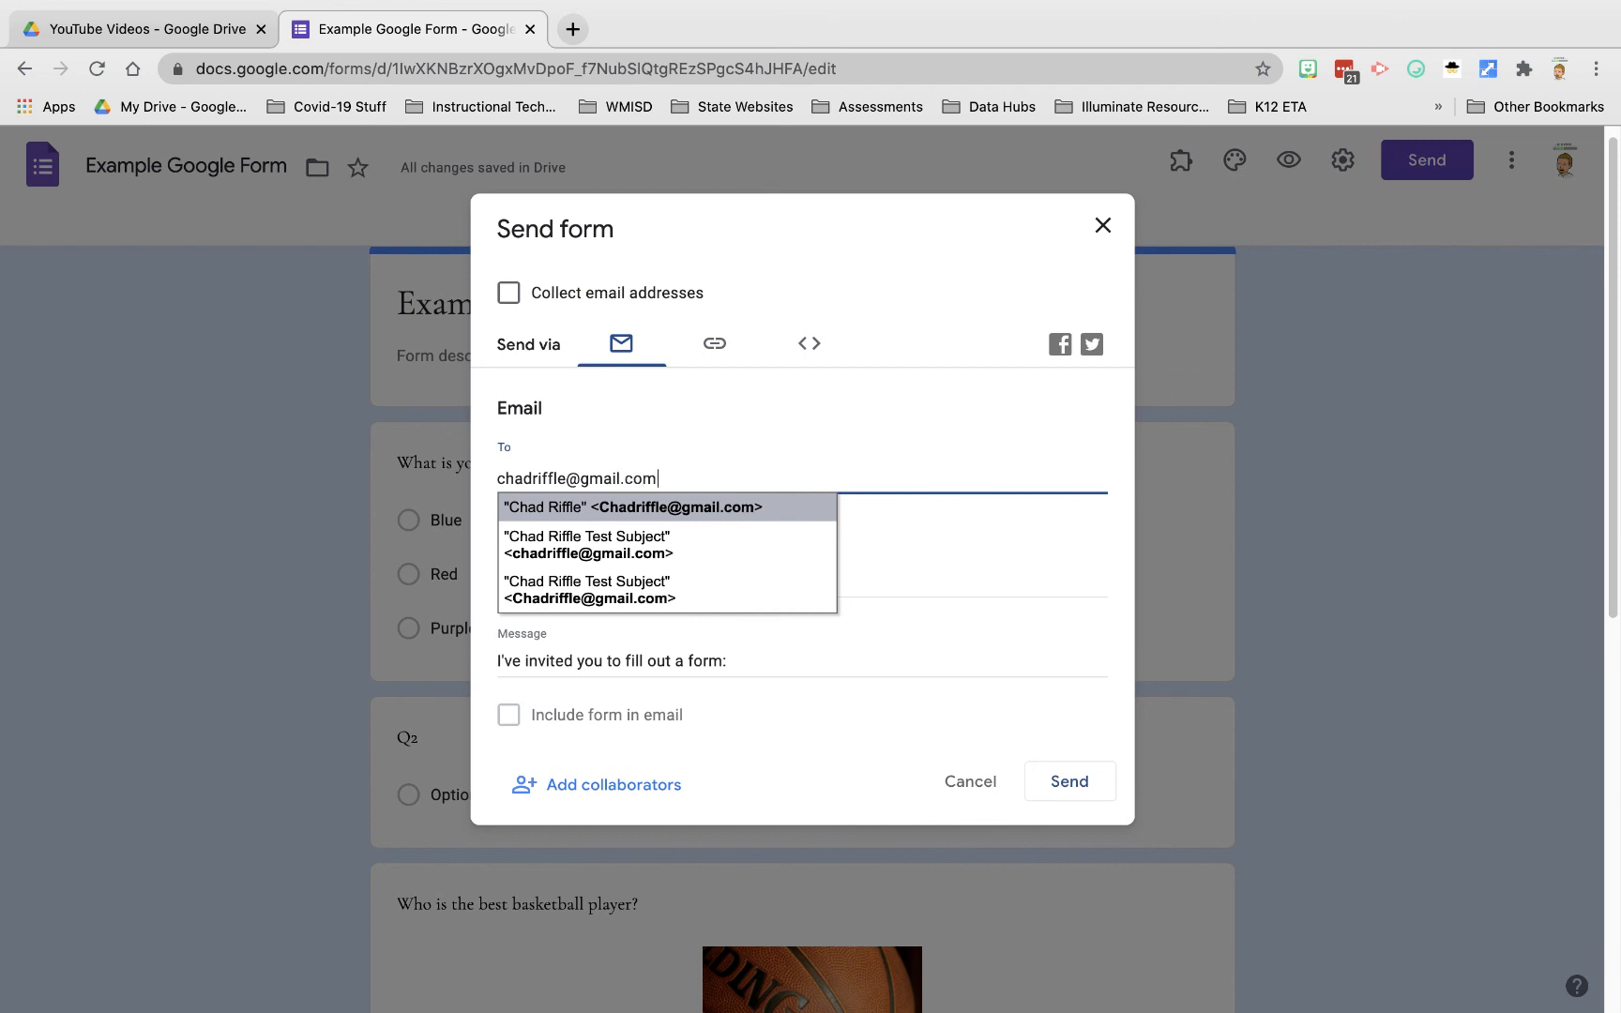
Step: Clear the recipient address again and switch Send via to the link option
{"action": "left_click", "coordinate": [750, 664]}
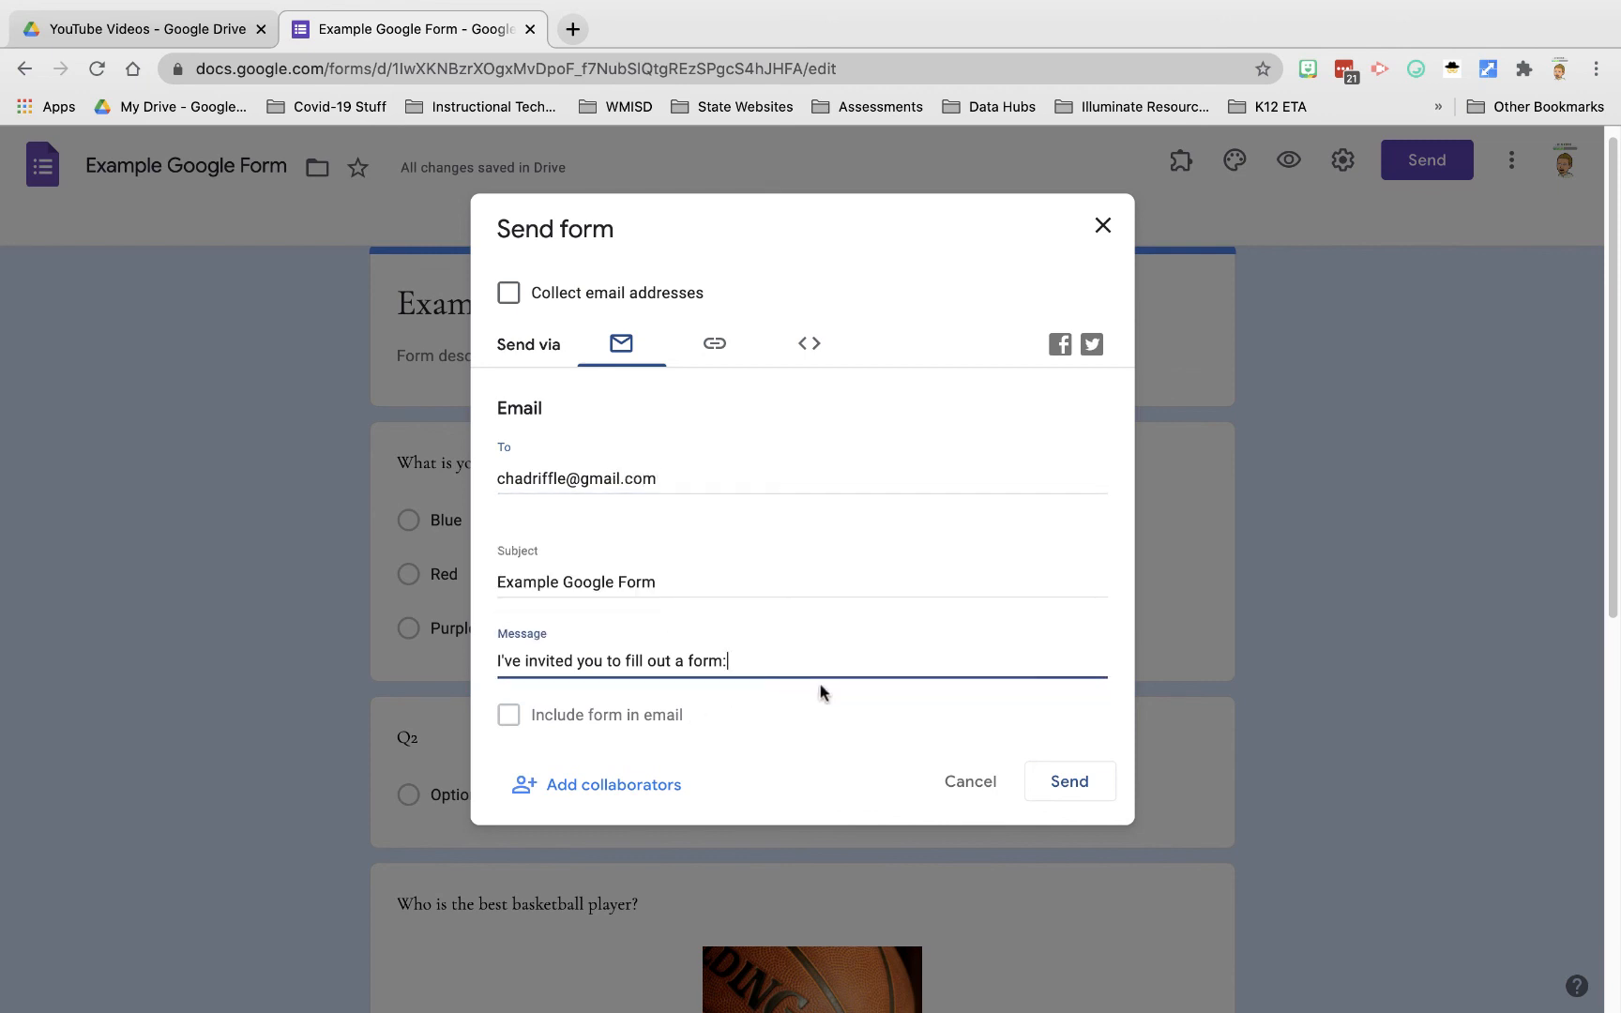
{"action": "left_click", "coordinate": [698, 483]}
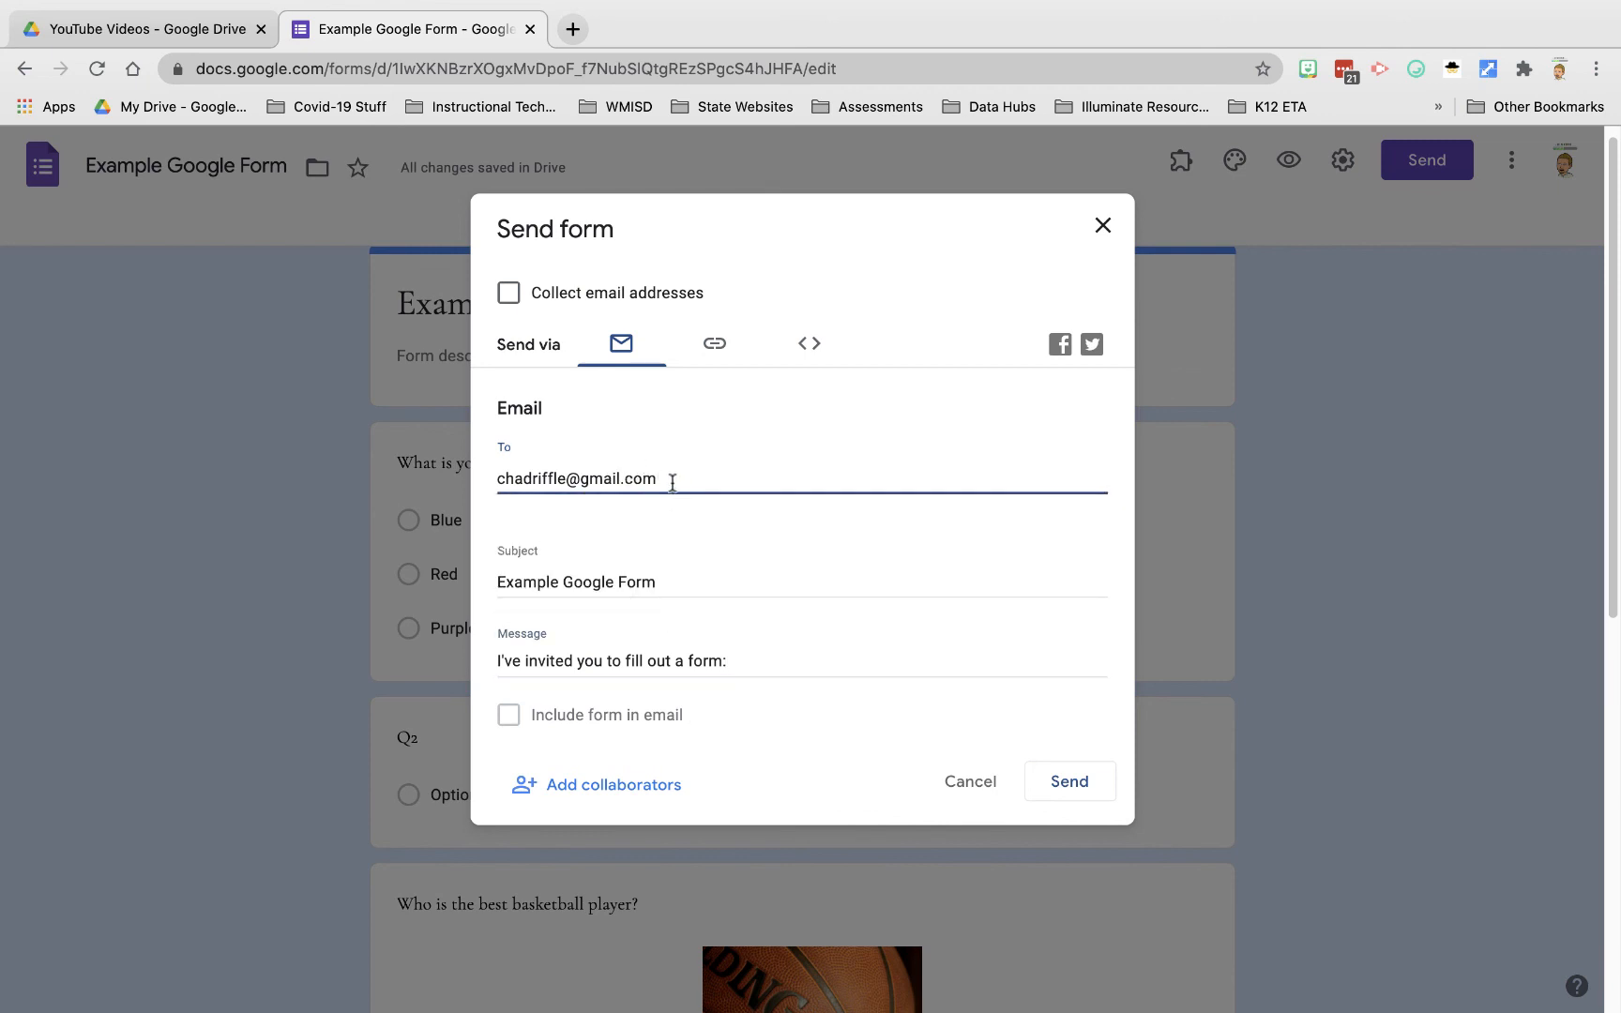
{"action": "left_click_drag", "start_coordinate": [669, 481], "coordinate": [426, 466]}
{"action": "key", "text": "BackSpace"}
{"action": "left_click", "coordinate": [722, 354]}
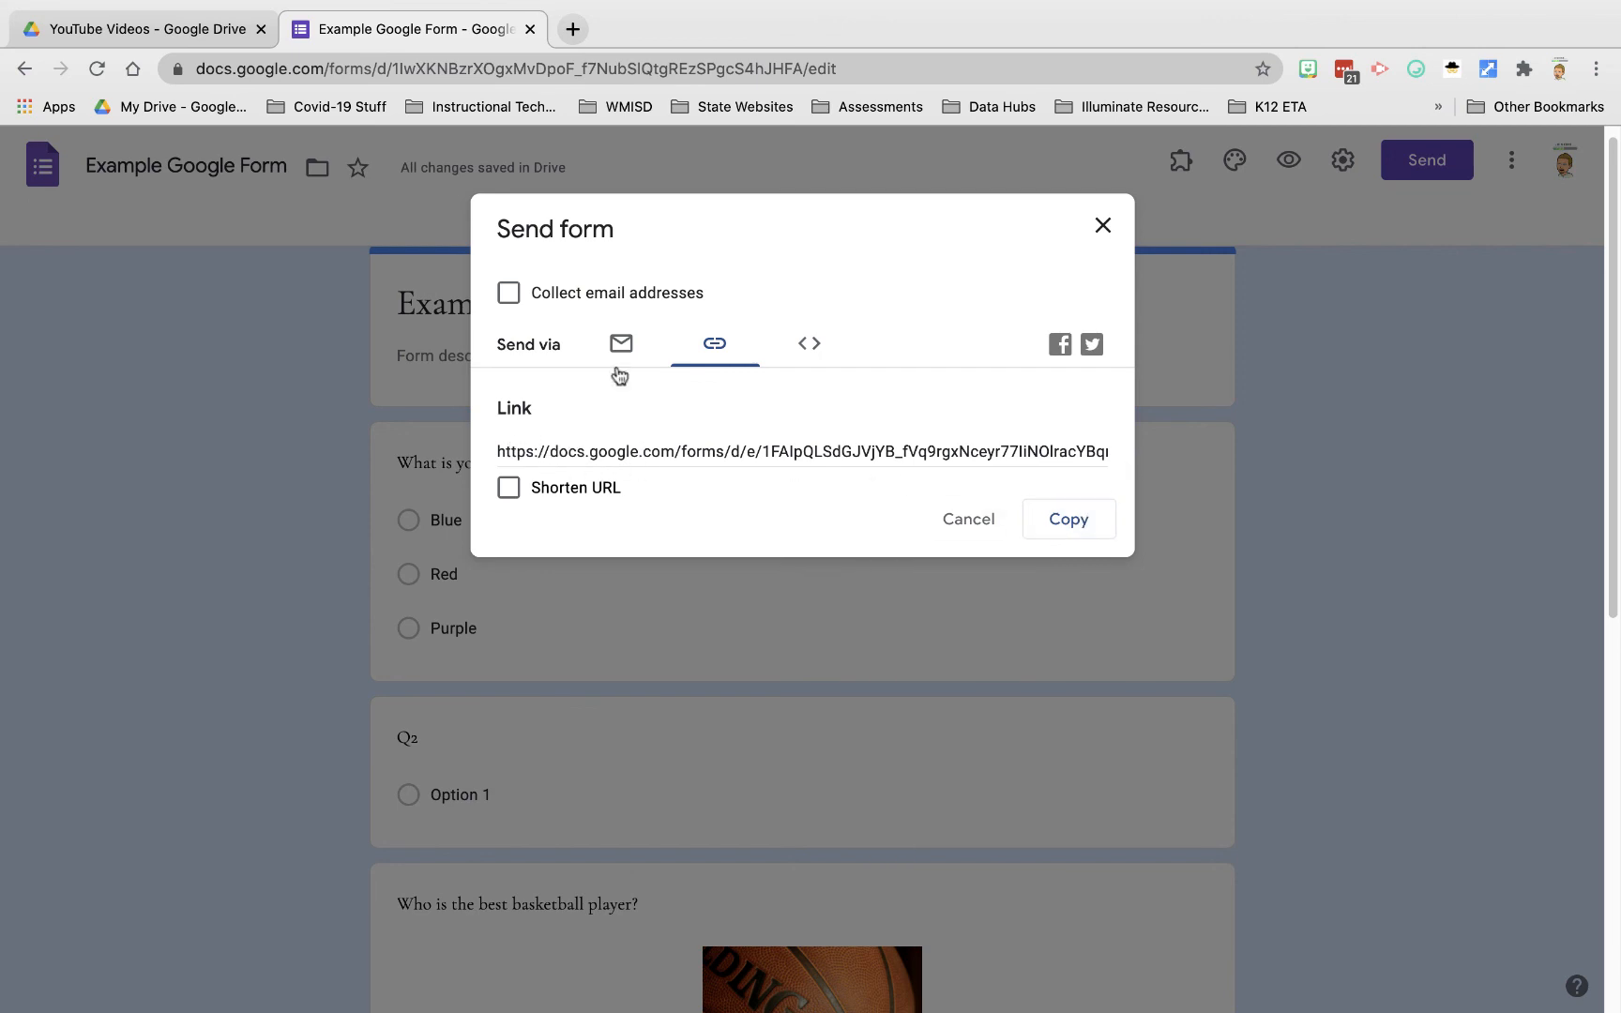
Step: Copy the form link, load it in a new tab to check the live form, then close it
{"action": "left_click", "coordinate": [1042, 520]}
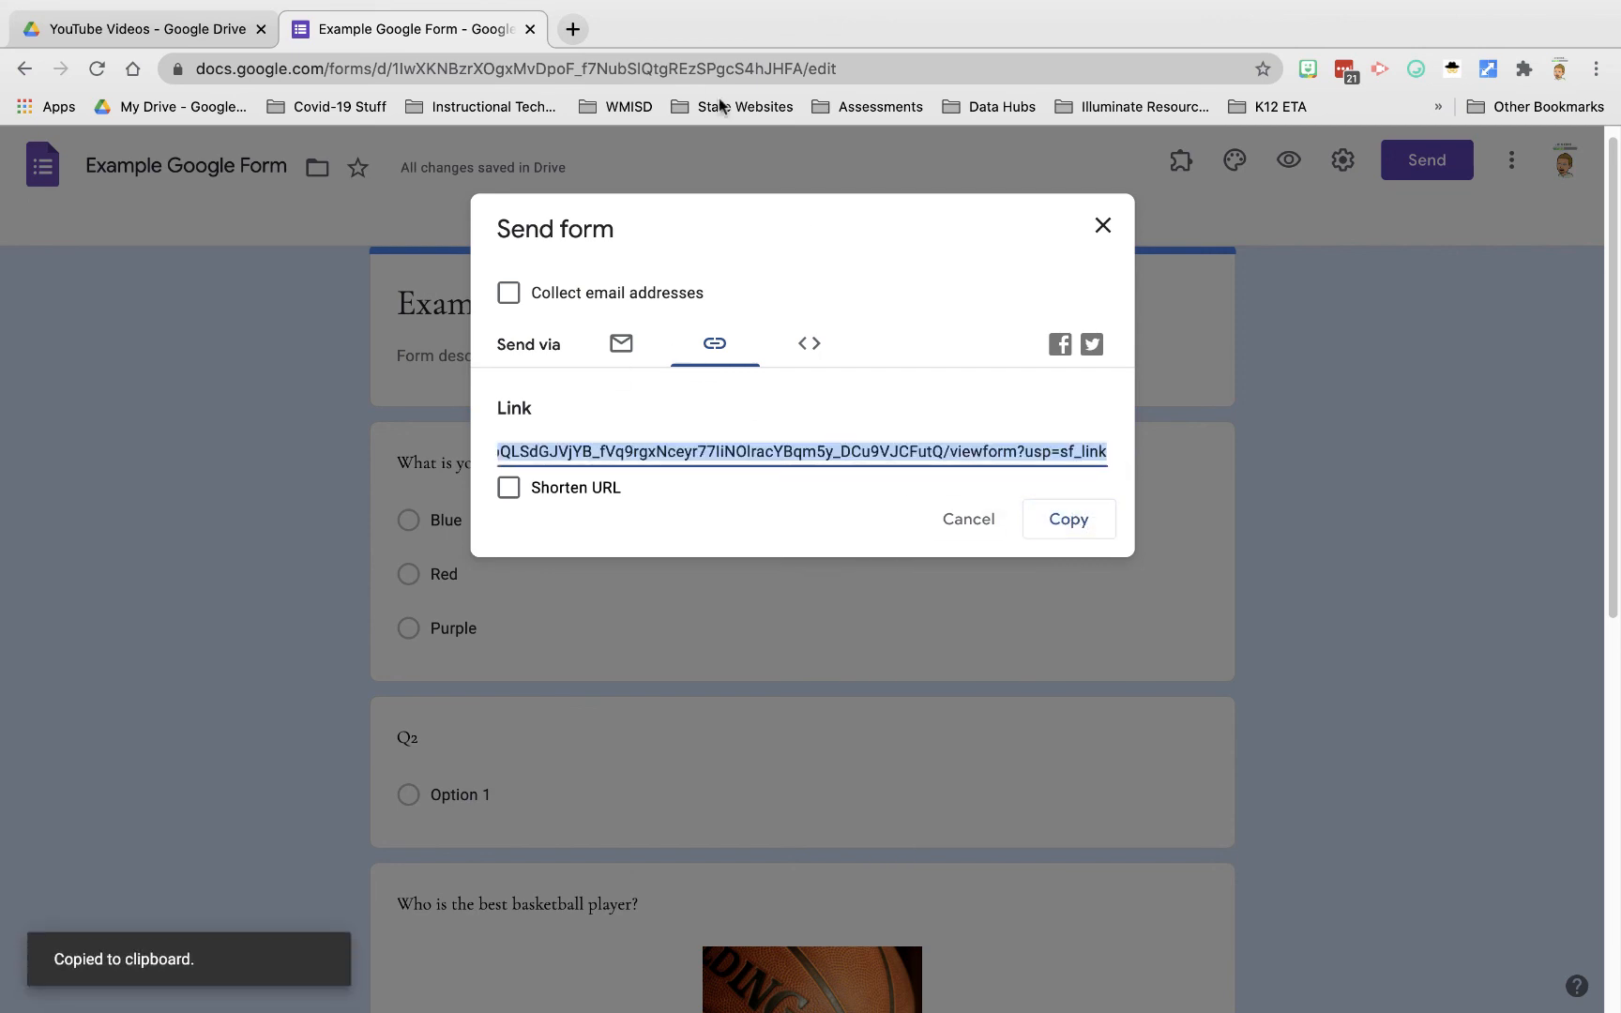
{"action": "left_click", "coordinate": [578, 27]}
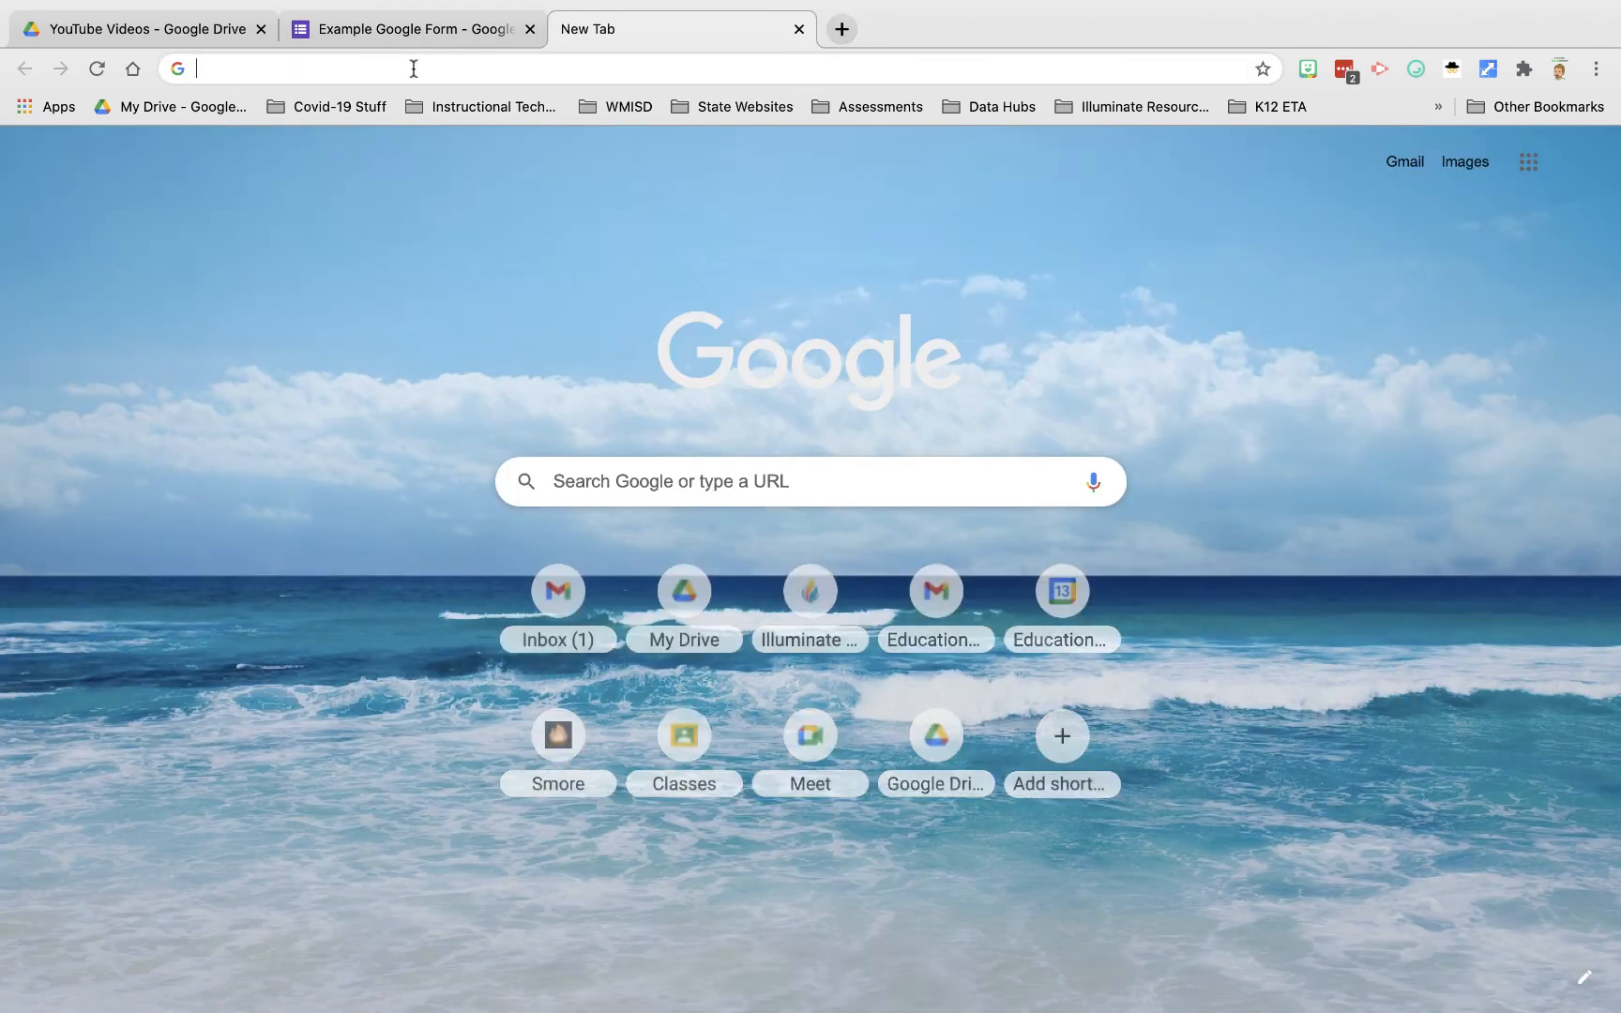
{"action": "right_click", "coordinate": [413, 67]}
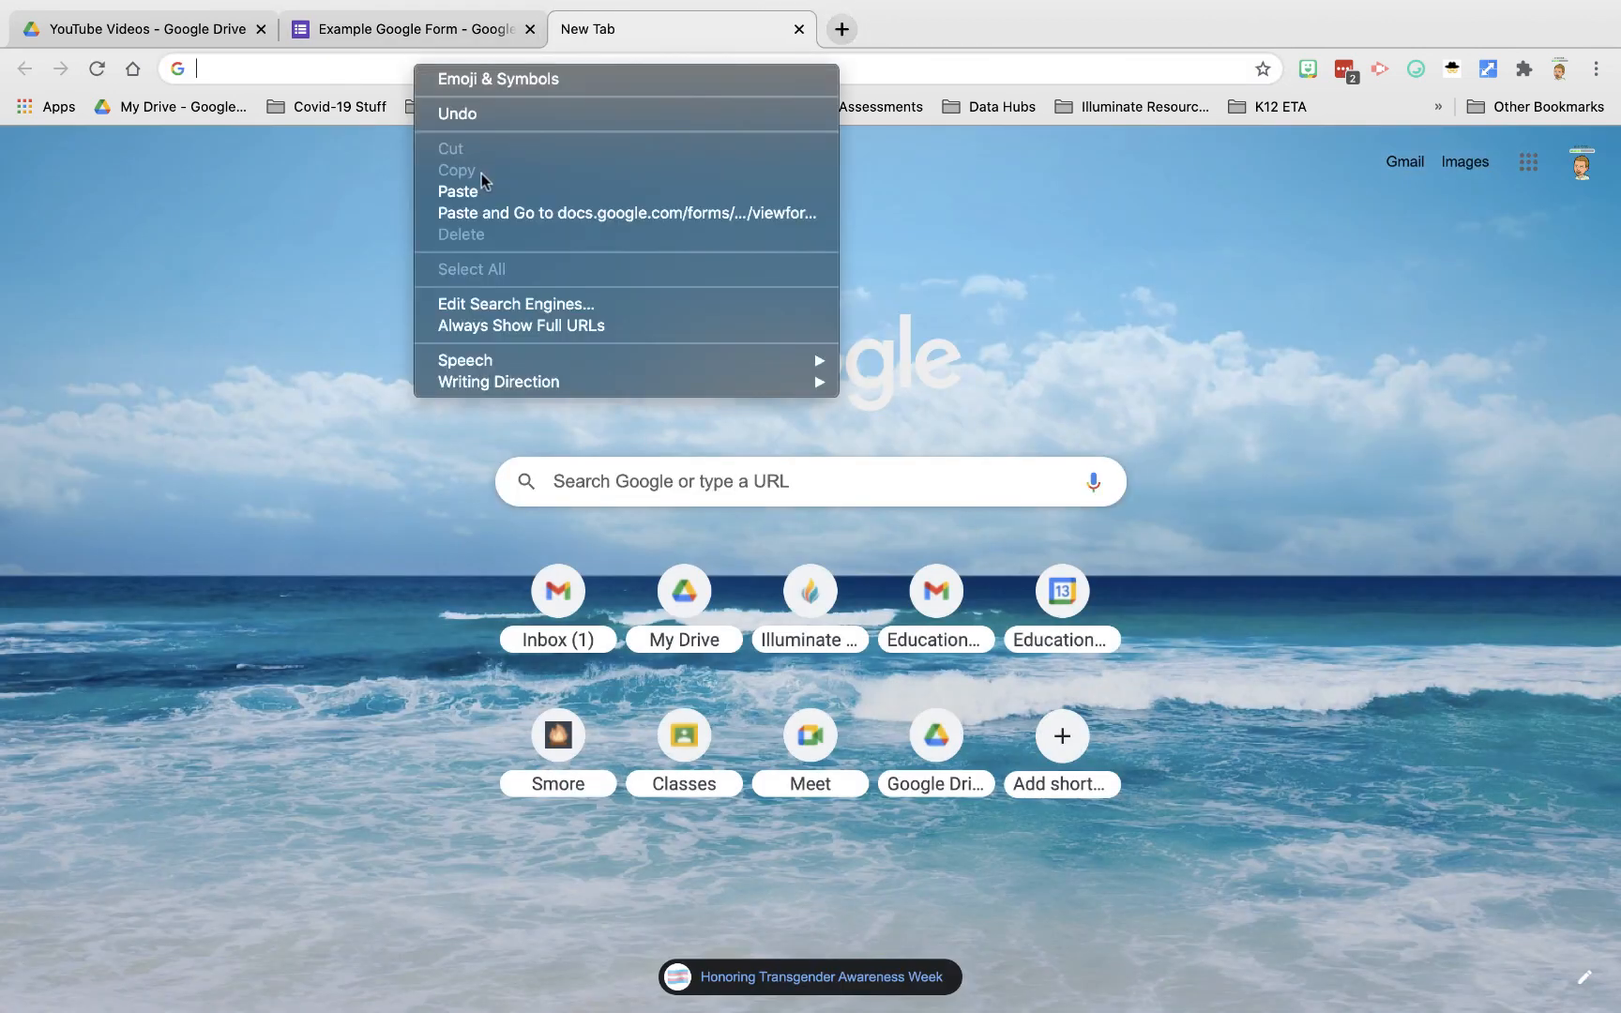
{"action": "left_click", "coordinate": [458, 191]}
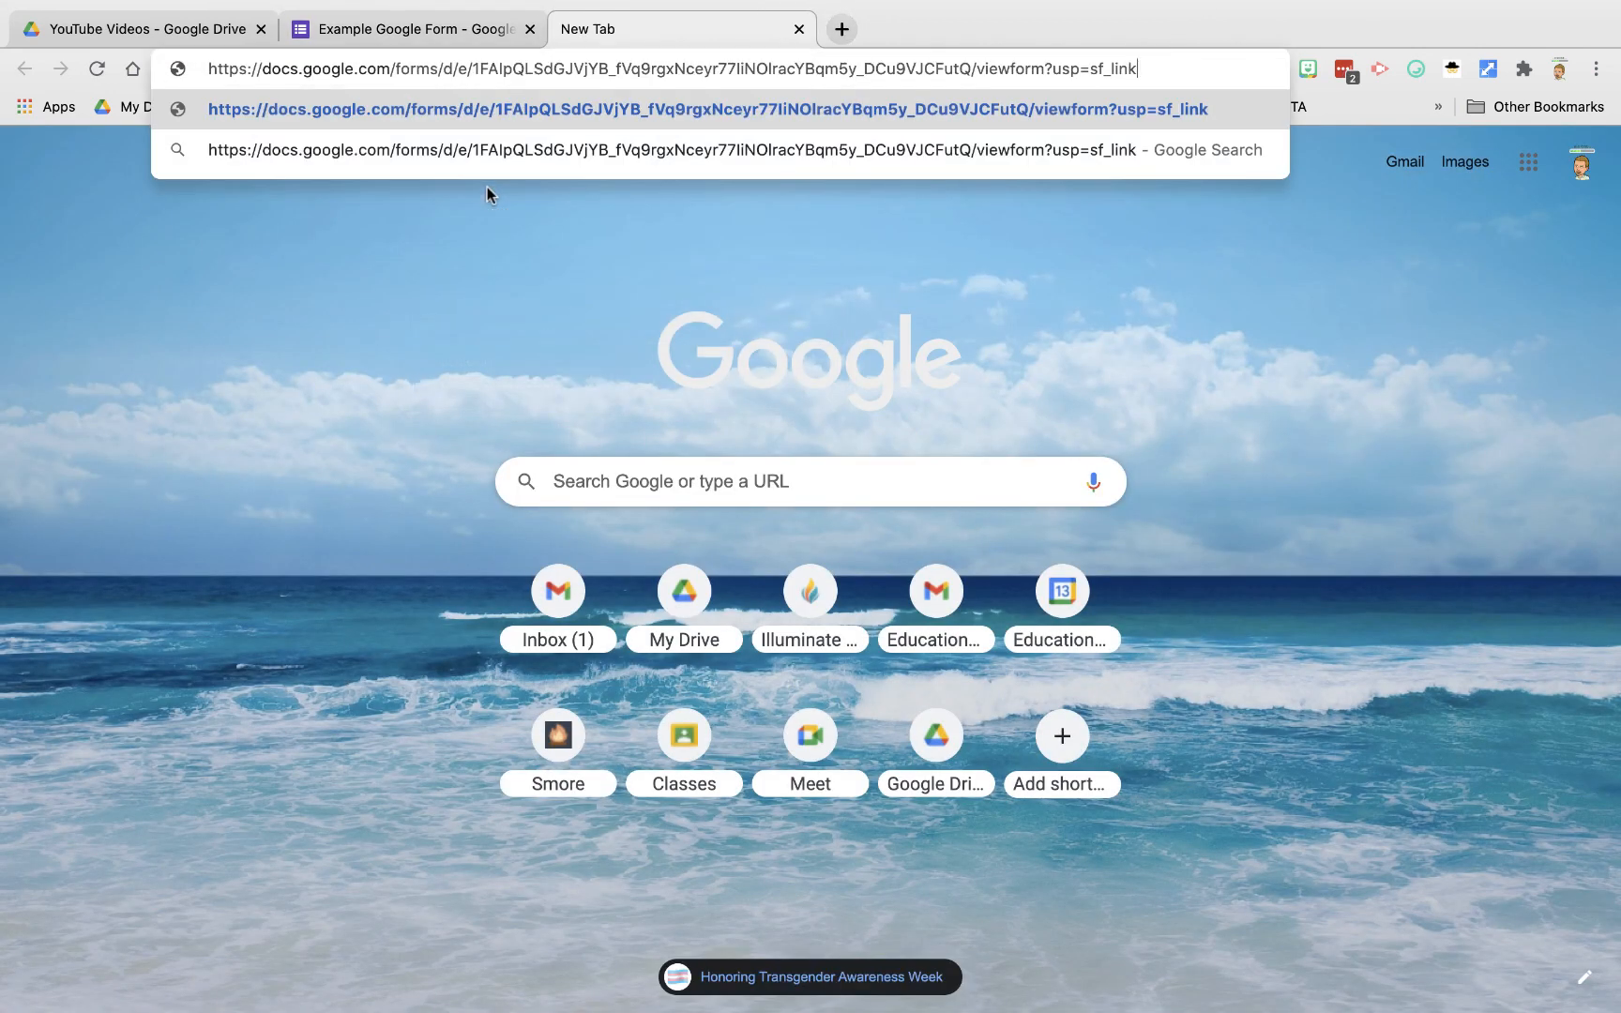
{"action": "key", "text": "Return"}
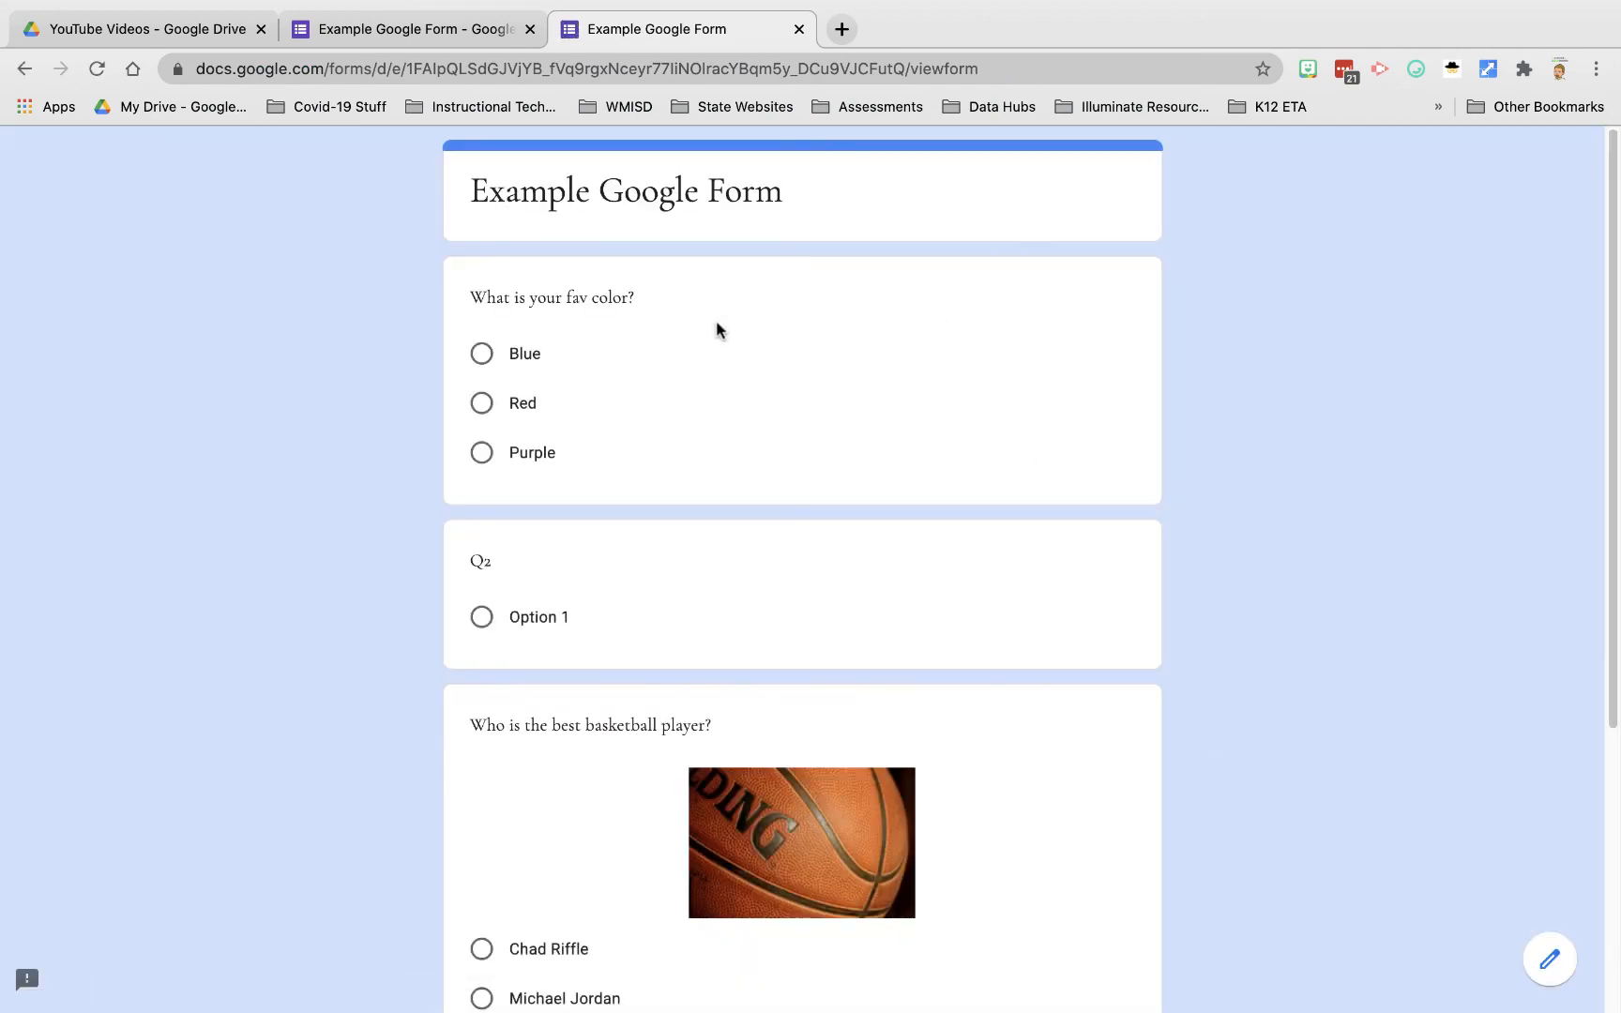
{"action": "left_click", "coordinate": [799, 29]}
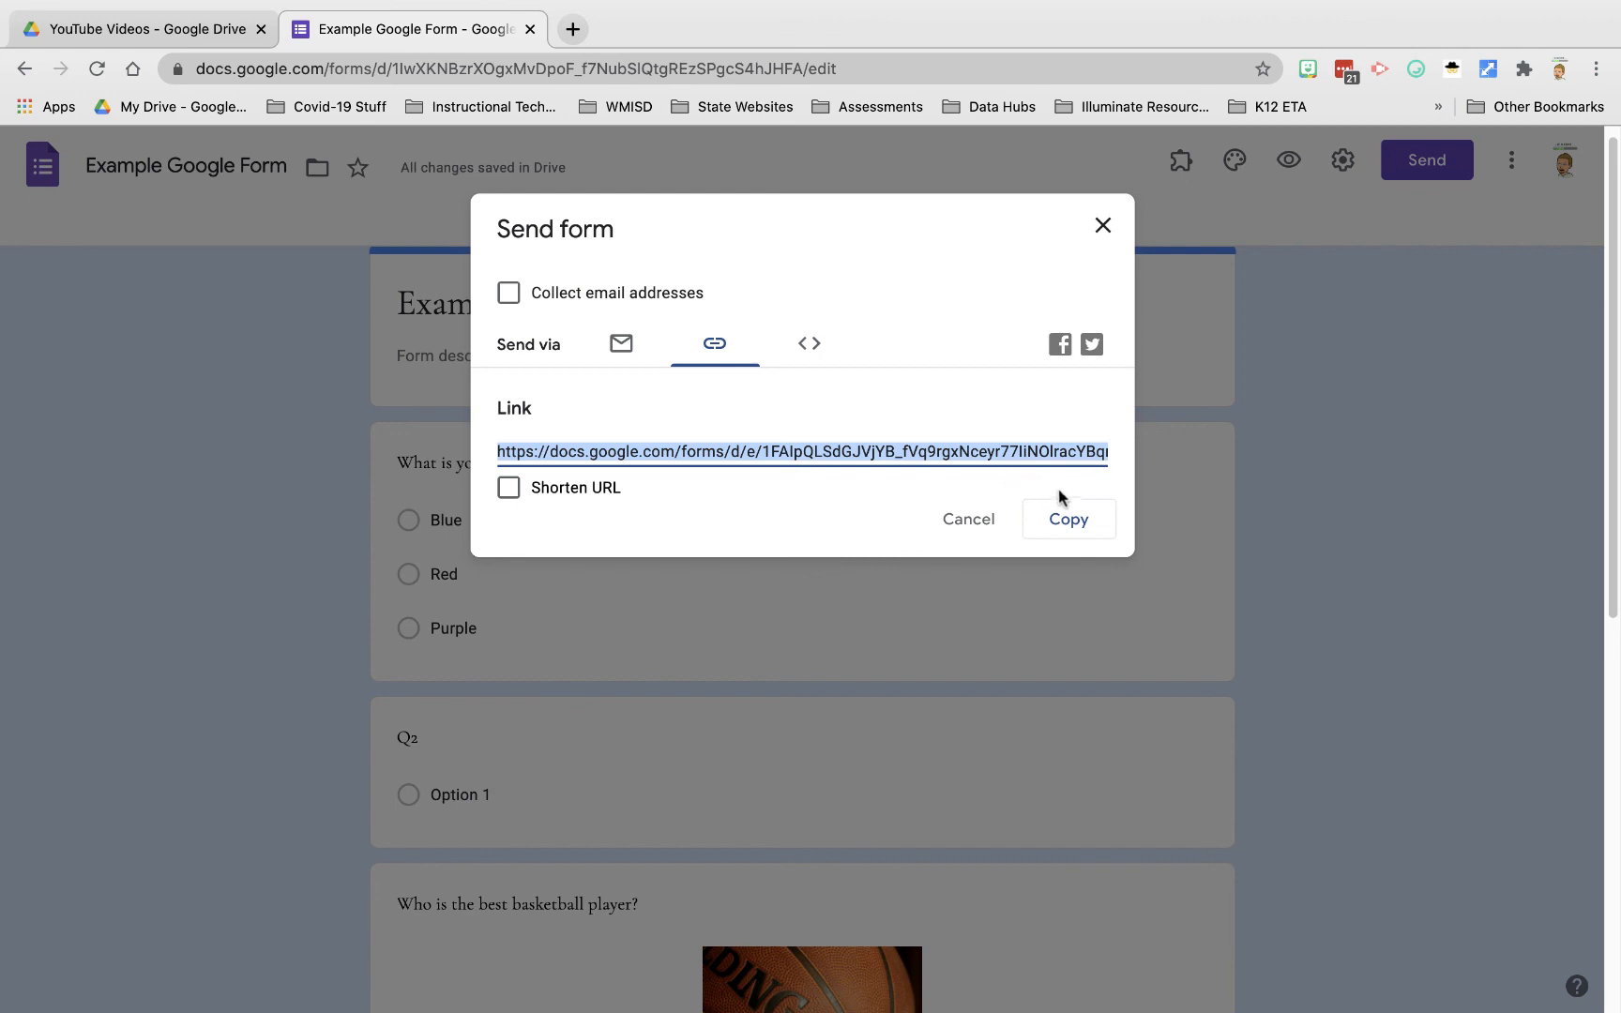
Step: Cancel the Send dialog and show response 1 of 1 individually on the Responses tab
{"action": "left_click", "coordinate": [953, 521]}
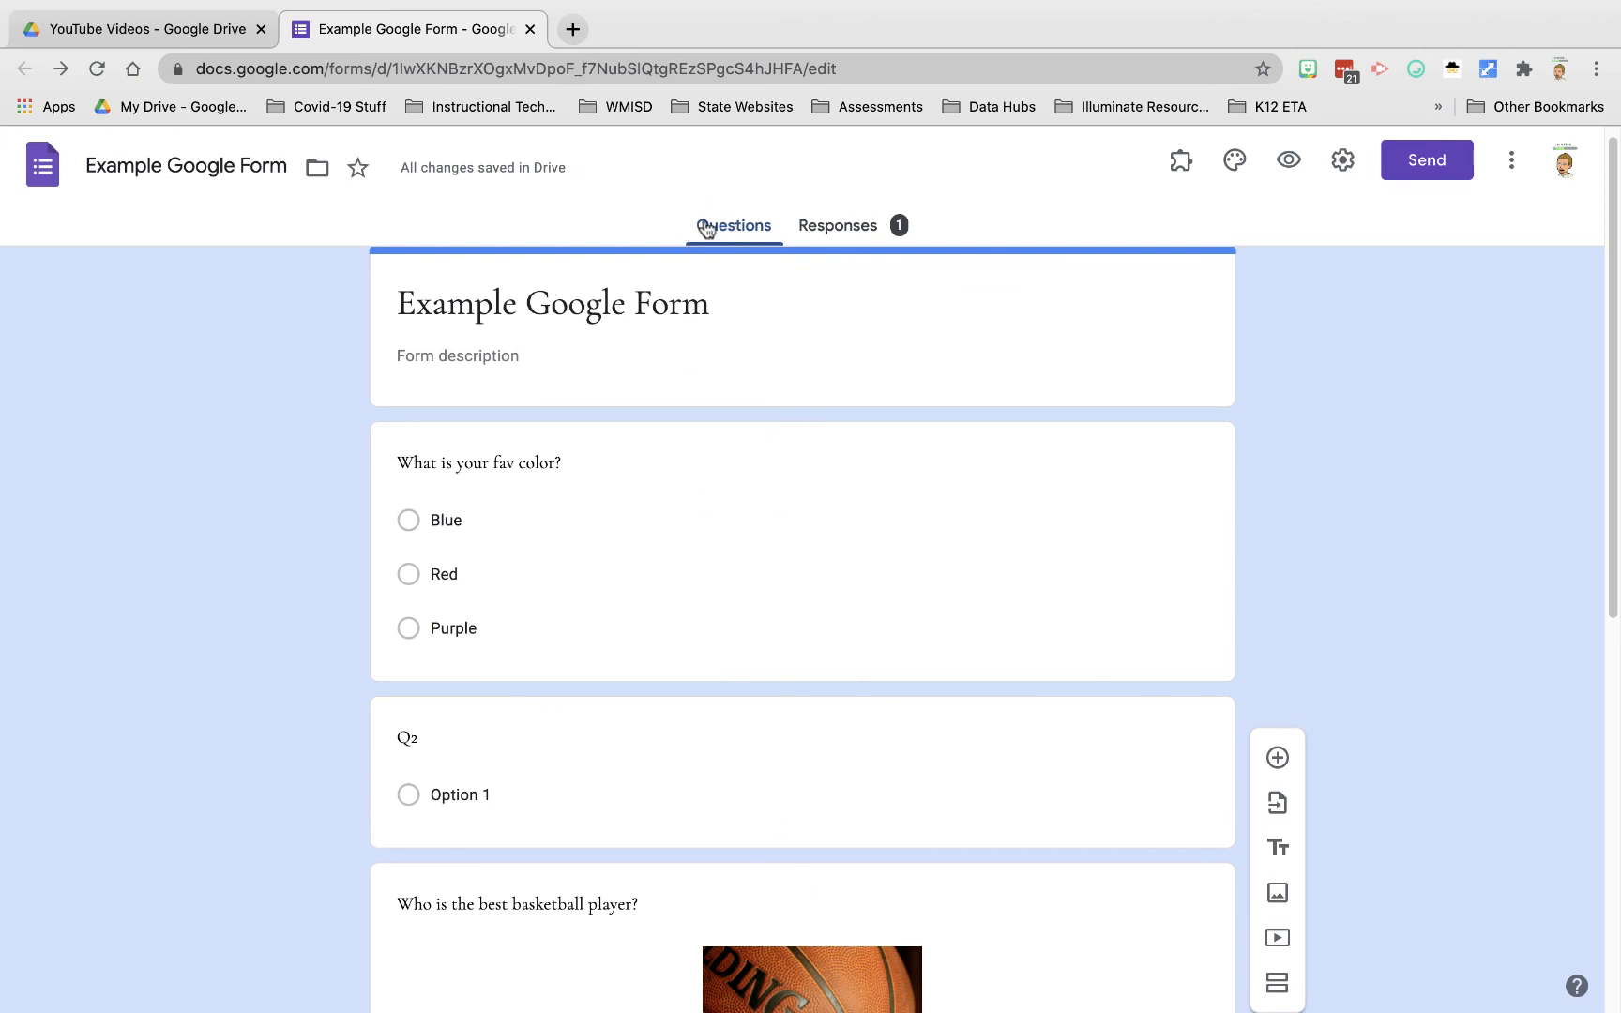
{"action": "left_click", "coordinate": [845, 232]}
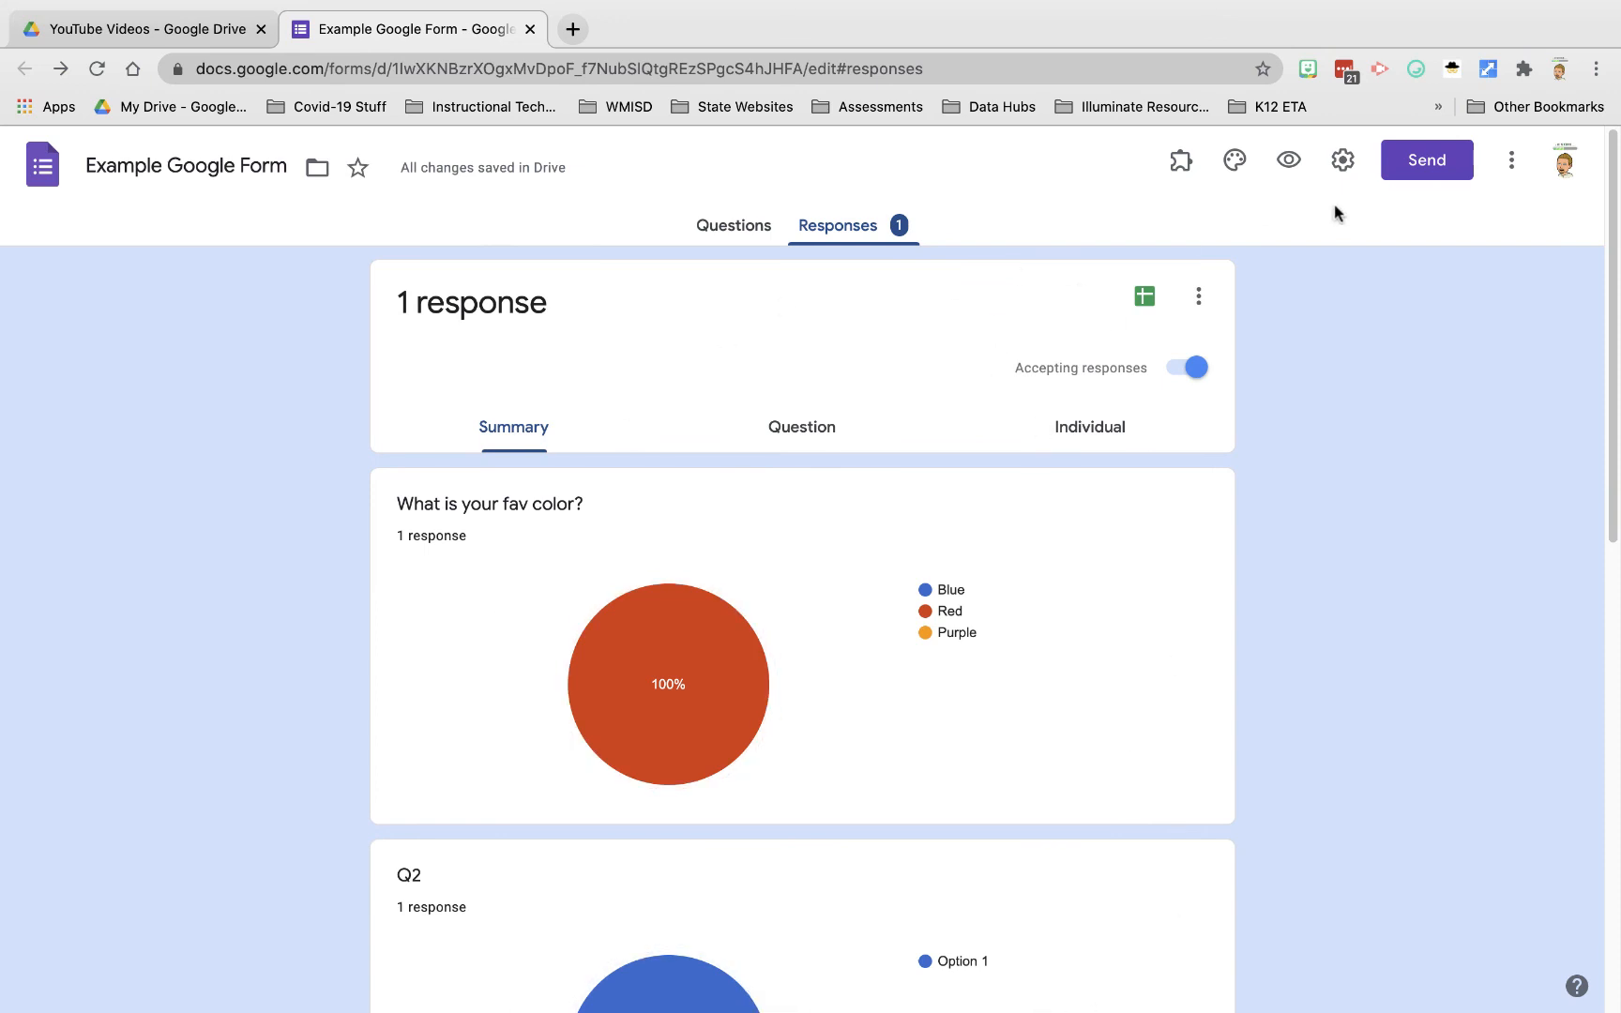
{"action": "left_click", "coordinate": [1425, 170]}
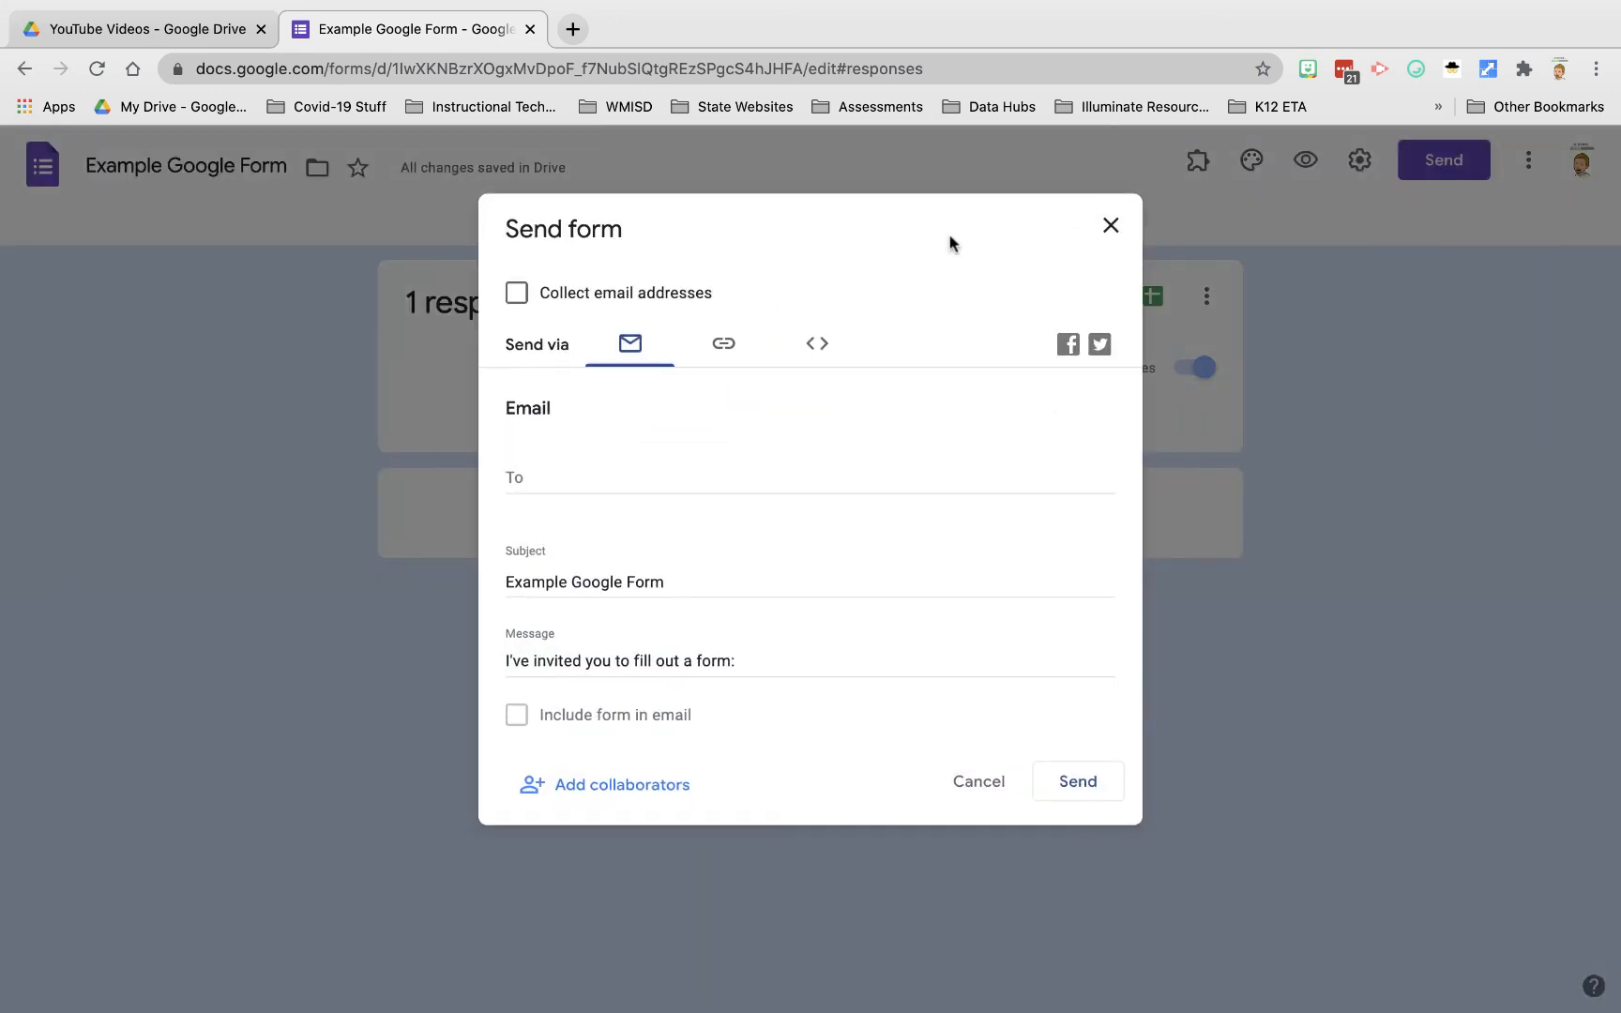
{"action": "left_click", "coordinate": [1110, 225]}
{"action": "left_click", "coordinate": [1148, 437]}
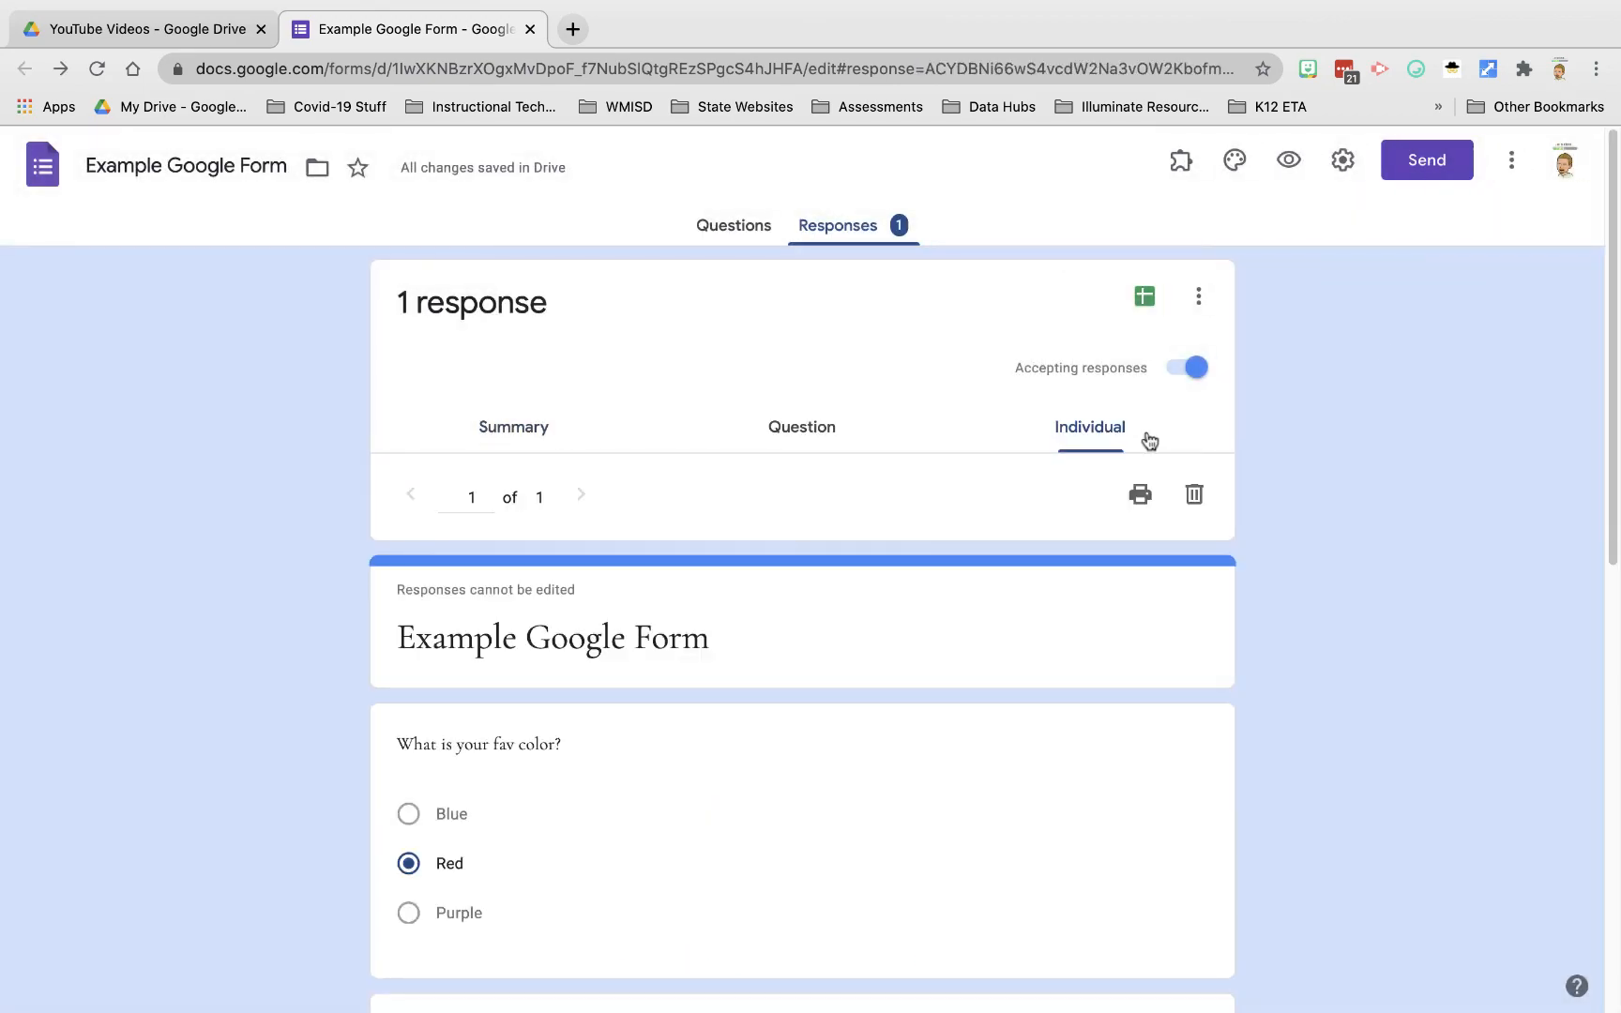